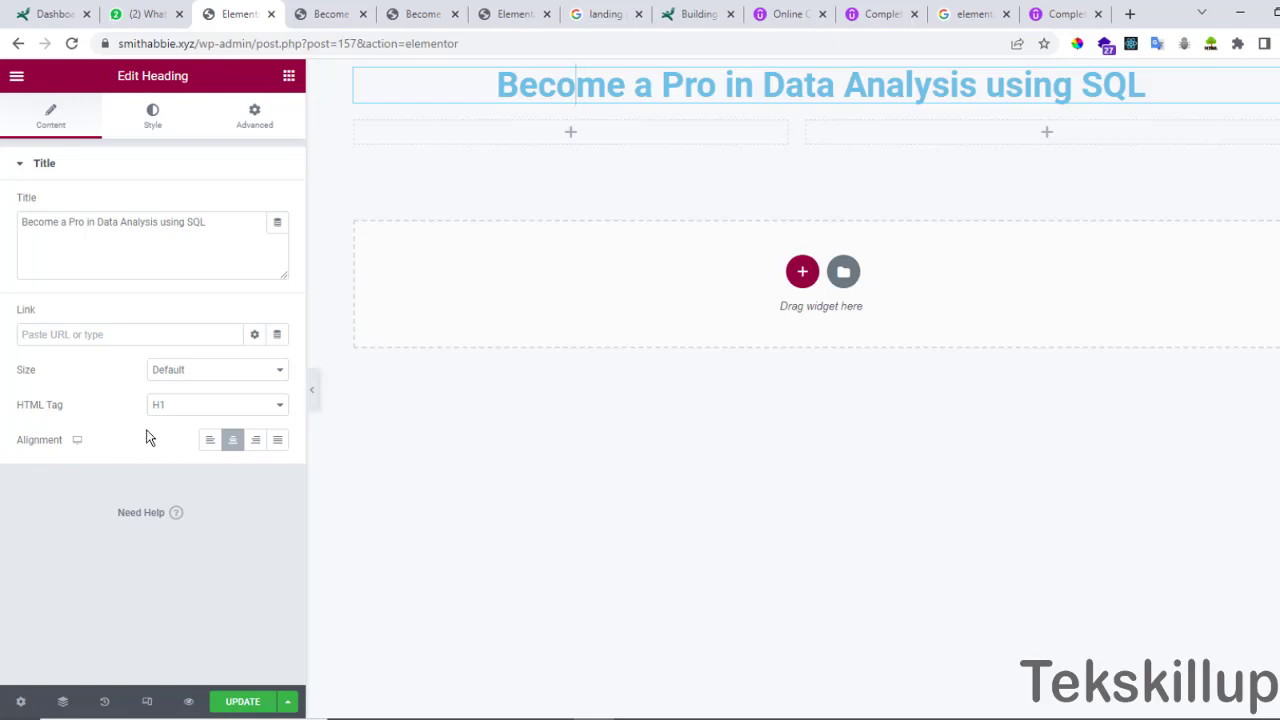
# Set the HTML tag of the "Become a Pro in Data Analysis using SQL" heading to H1.
pyautogui.click(166, 407)
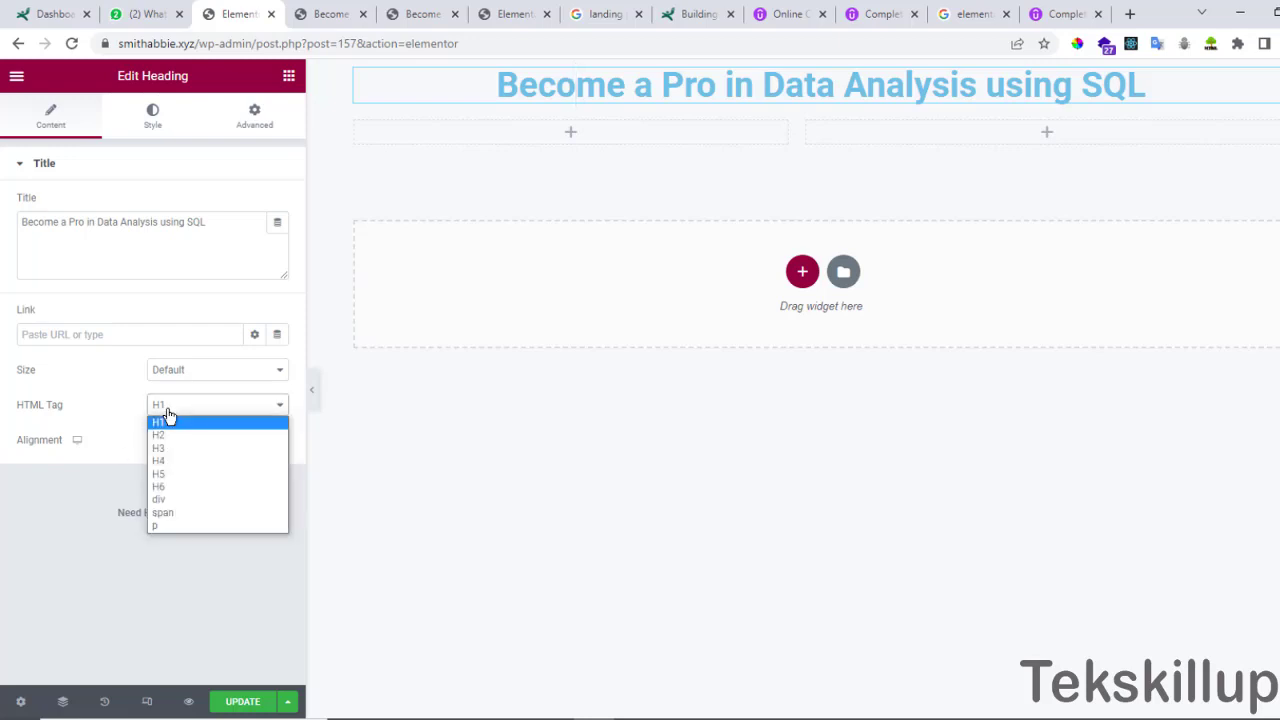
pyautogui.click(164, 423)
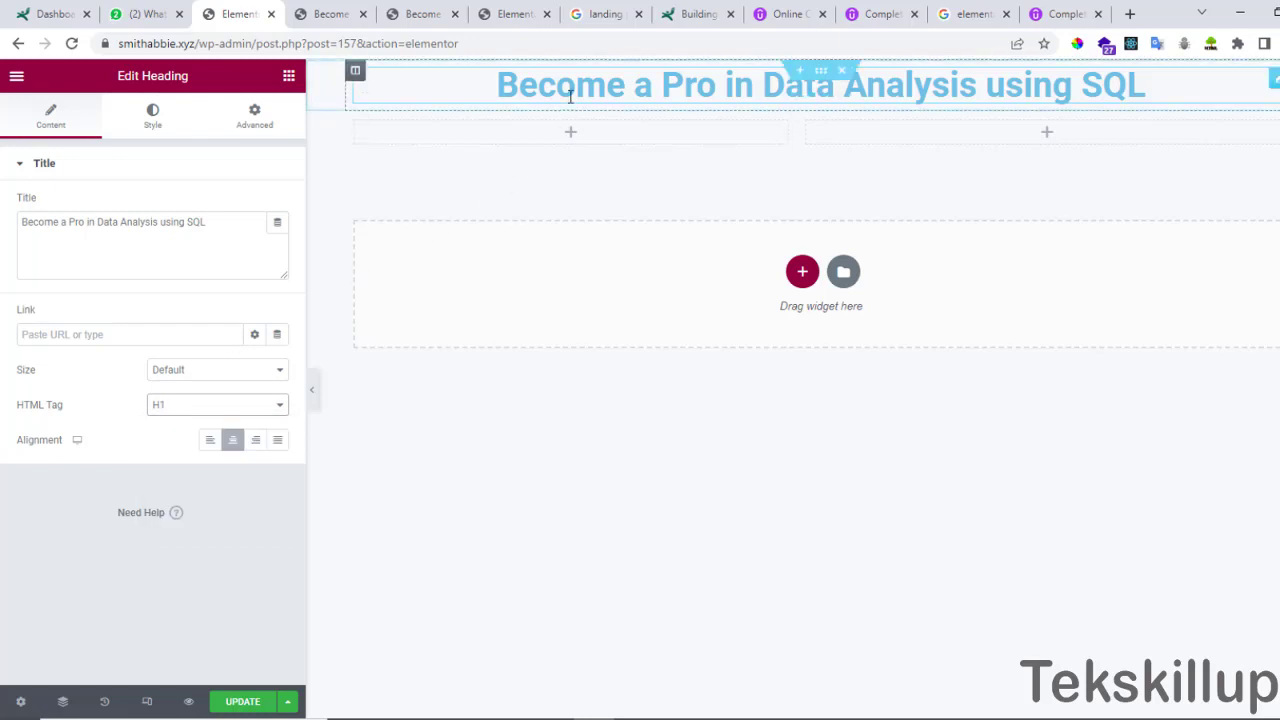
pyautogui.moveTo(503, 88)
pyautogui.mouseDown()
pyautogui.moveTo(1146, 96)
pyautogui.moveTo(490, 90)
pyautogui.mouseUp()
pyautogui.click(1146, 96)
pyautogui.click(502, 88)
# Change the heading's text colour to a dark navy blue with the colour picker.
pyautogui.click(155, 131)
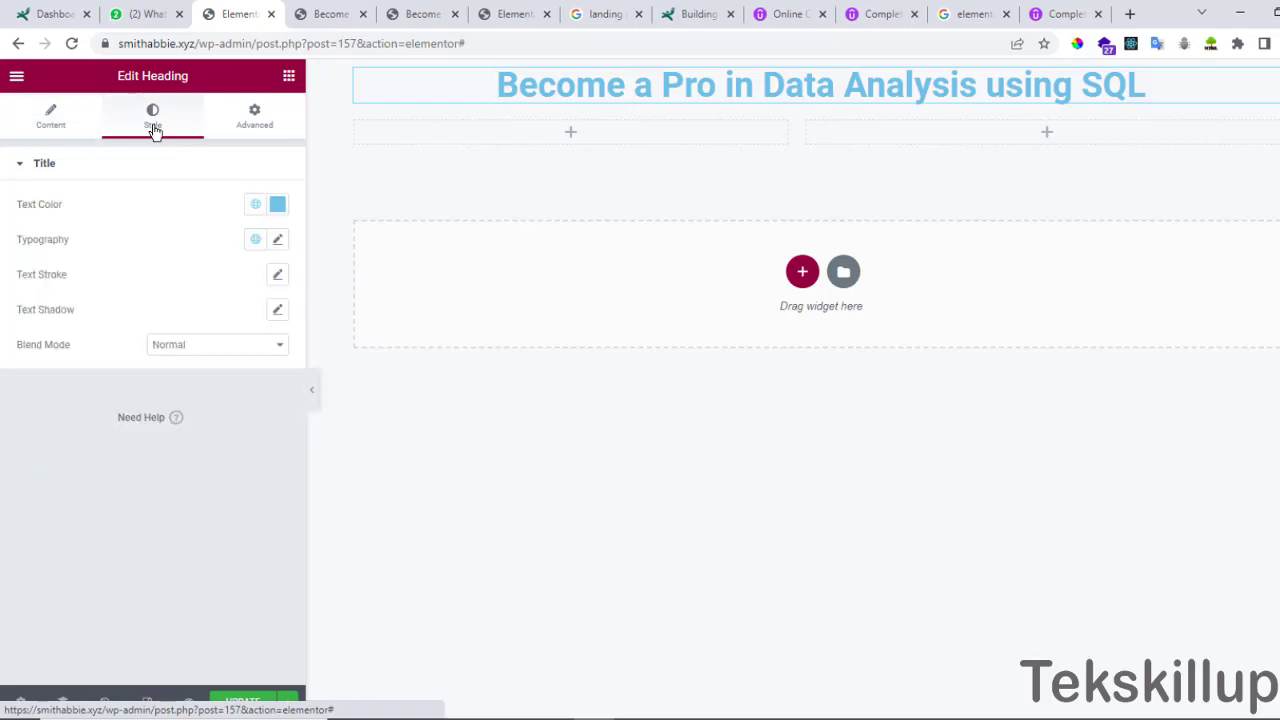
pyautogui.click(31, 175)
pyautogui.click(32, 177)
pyautogui.click(31, 176)
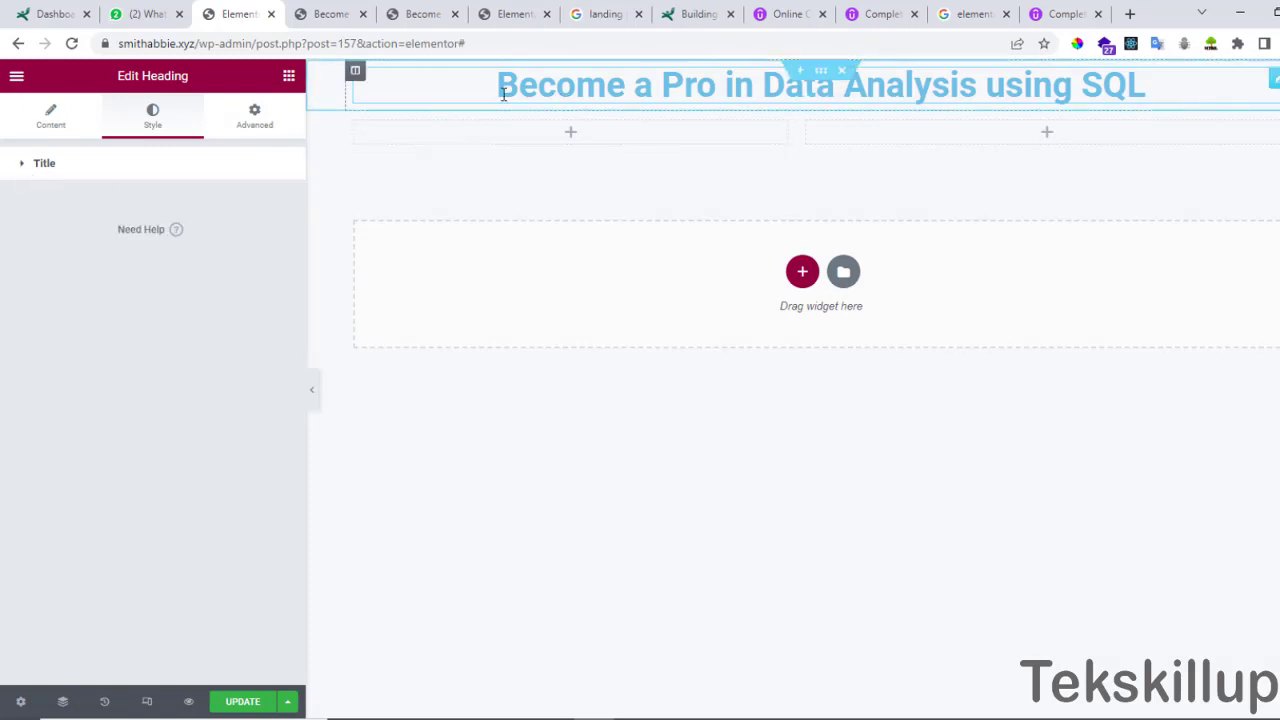
pyautogui.moveTo(501, 88); pyautogui.dragTo(1148, 98)
pyautogui.click(23, 176)
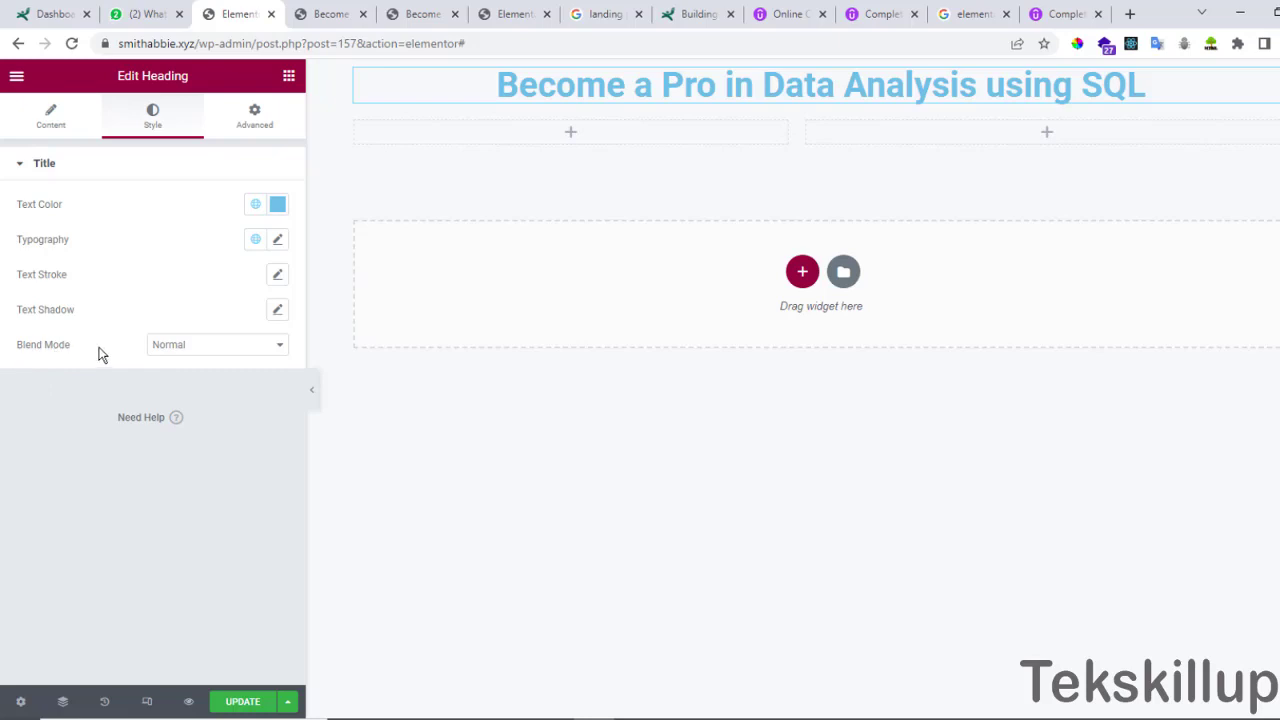
pyautogui.click(277, 205)
pyautogui.moveTo(251, 320); pyautogui.dragTo(272, 291)
pyautogui.moveTo(191, 419); pyautogui.dragTo(212, 420)
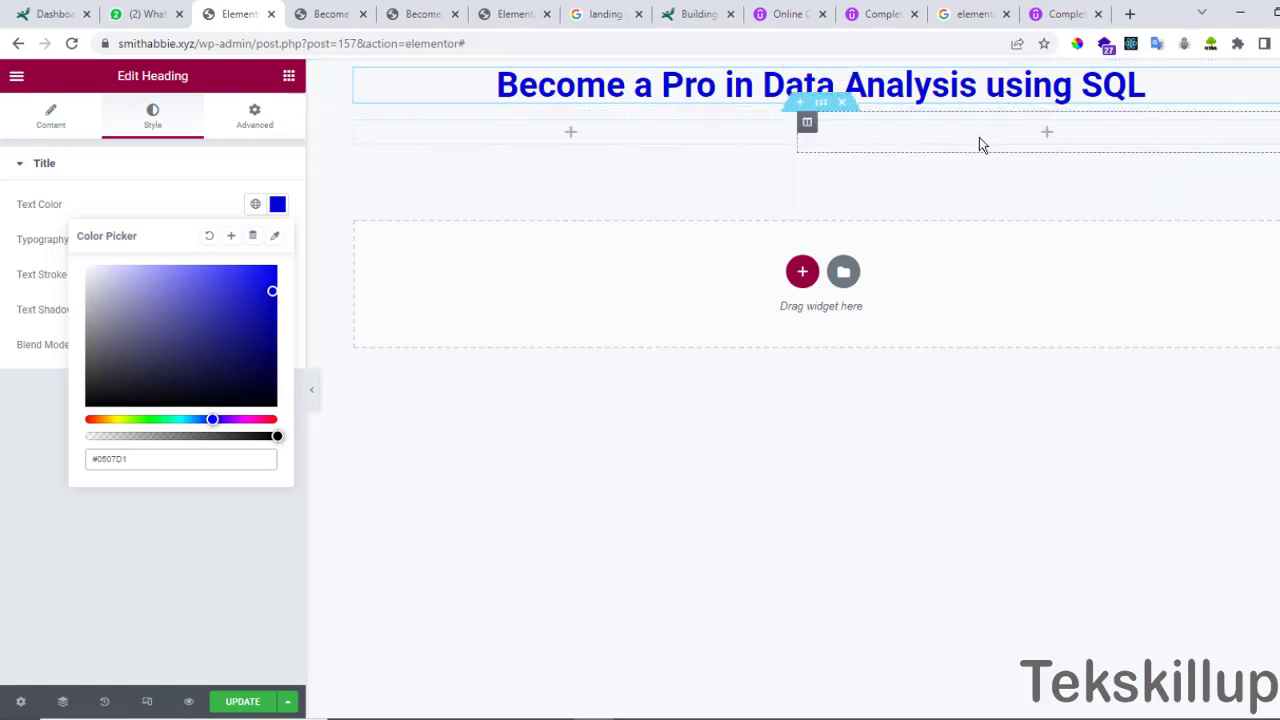
pyautogui.moveTo(221, 375)
pyautogui.mouseDown()
pyautogui.moveTo(243, 337)
pyautogui.moveTo(247, 300)
pyautogui.moveTo(236, 362)
pyautogui.moveTo(238, 293)
pyautogui.moveTo(209, 366)
pyautogui.moveTo(240, 314)
pyautogui.moveTo(254, 310)
pyautogui.moveTo(260, 335)
pyautogui.mouseUp()
pyautogui.click(220, 504)
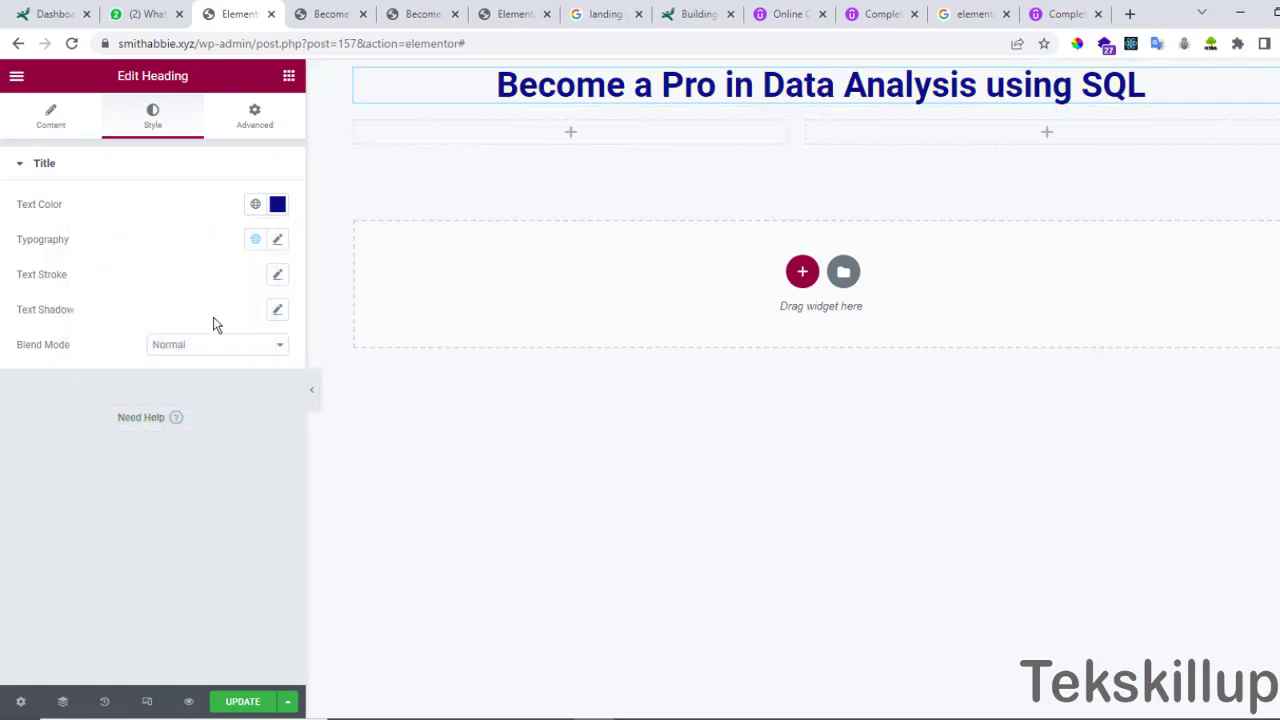
# Try the Bold and Default font weights in the heading's typography and return the weight to 600.
pyautogui.click(279, 242)
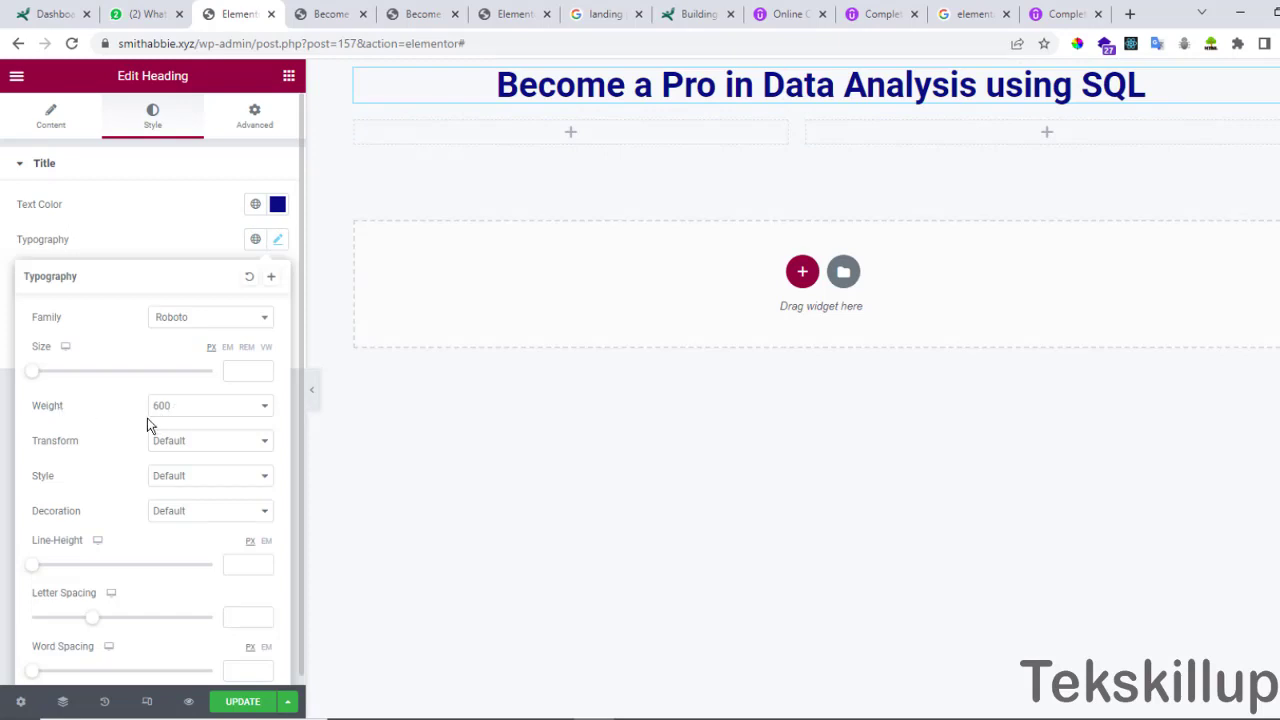
pyautogui.click(200, 409)
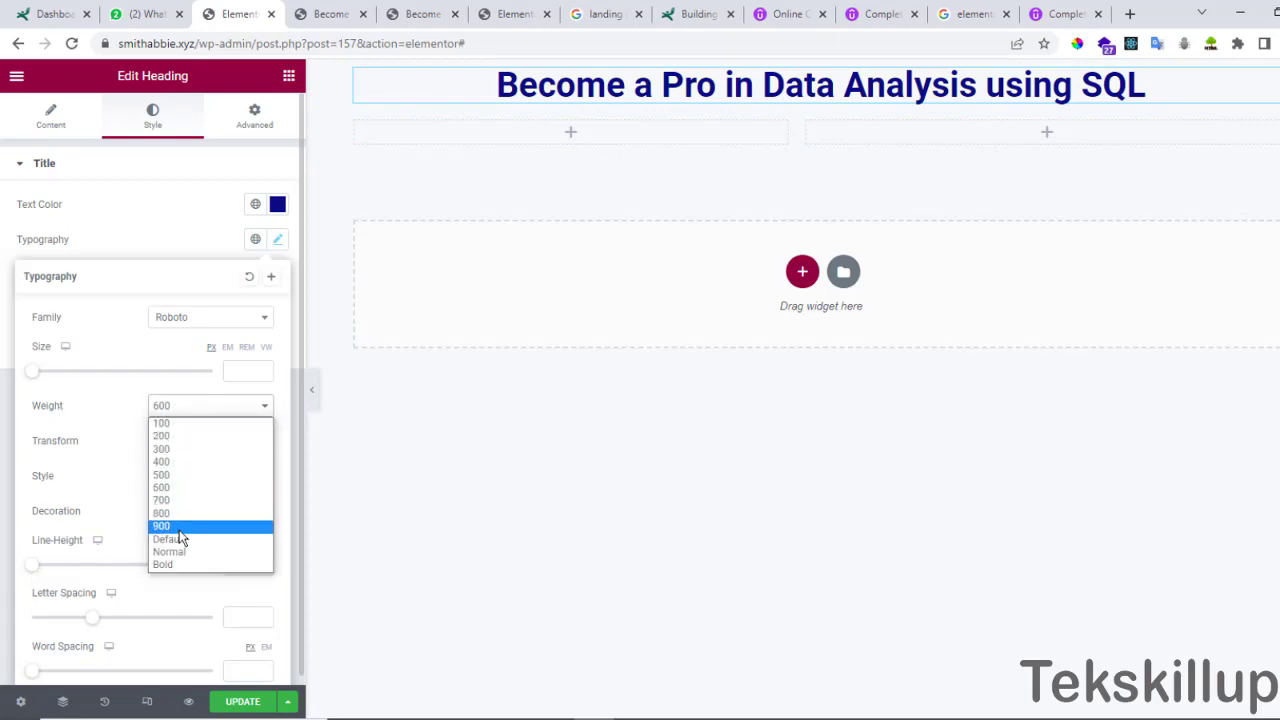
pyautogui.click(180, 563)
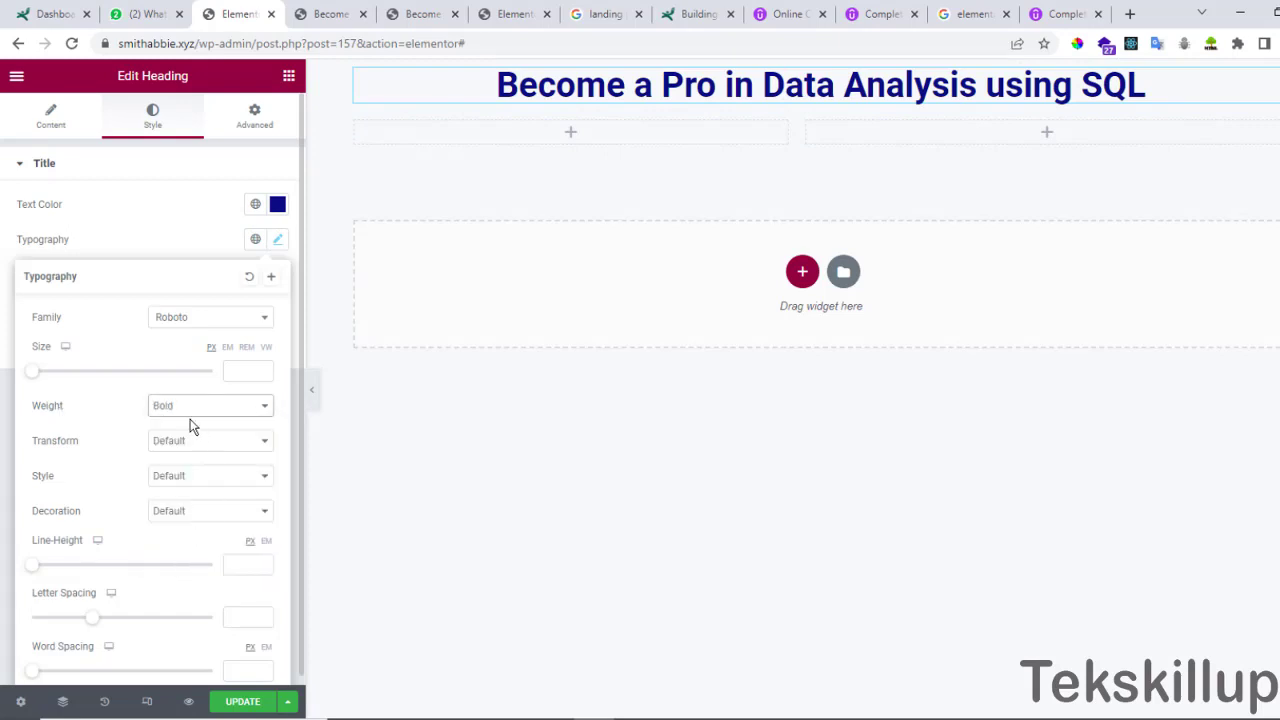
pyautogui.click(183, 410)
pyautogui.click(176, 538)
pyautogui.click(196, 409)
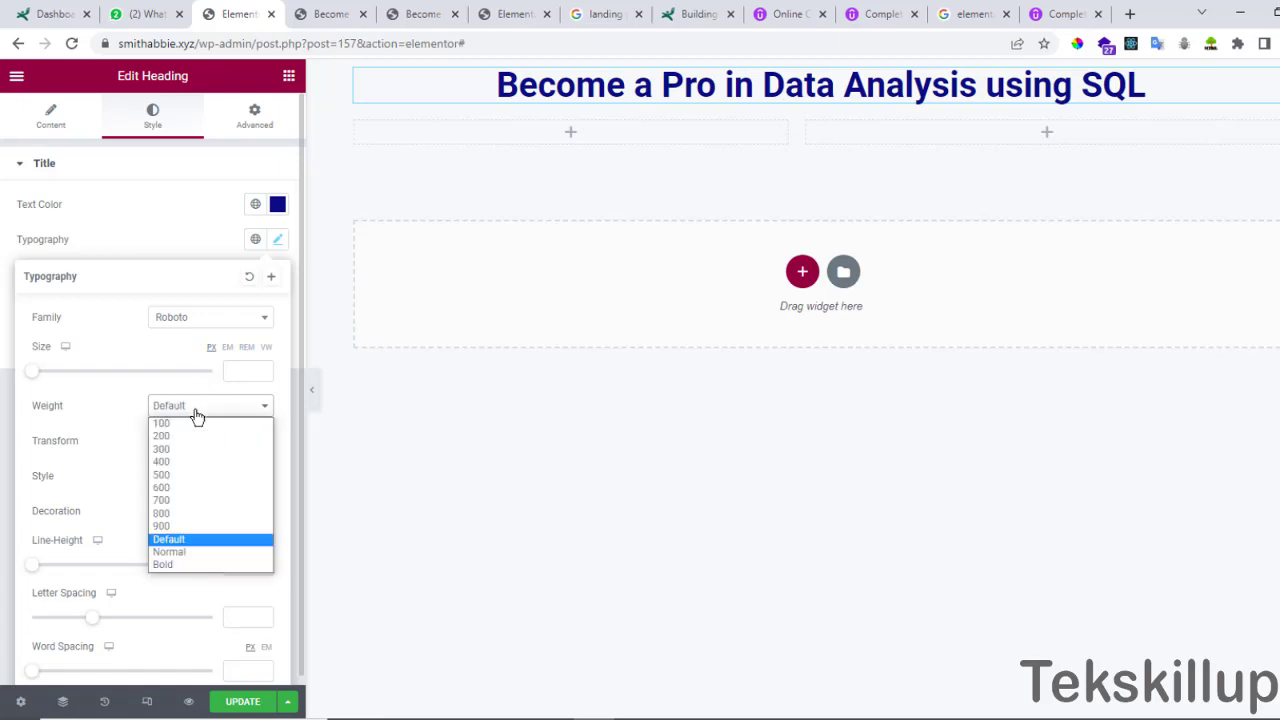
pyautogui.click(170, 488)
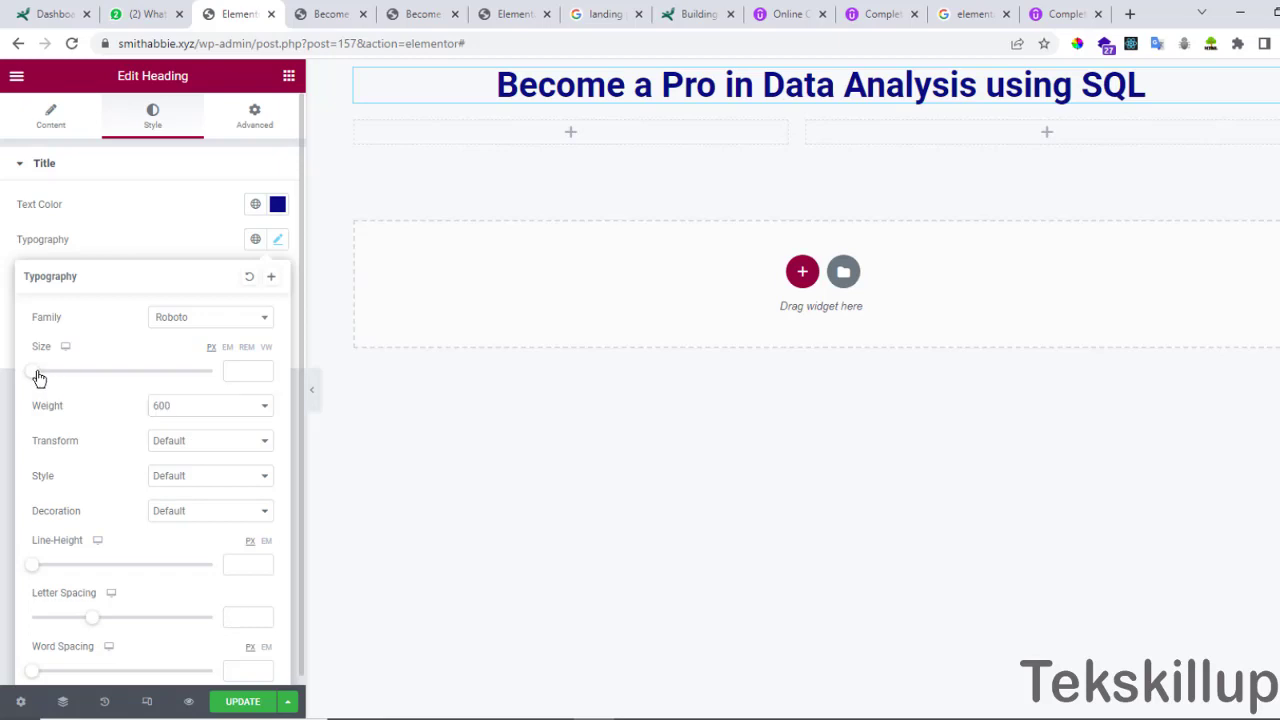
# Enlarge the heading's font size to 53 px and close the typography settings.
pyautogui.click(246, 350)
pyautogui.moveTo(33, 380); pyautogui.dragTo(80, 380)
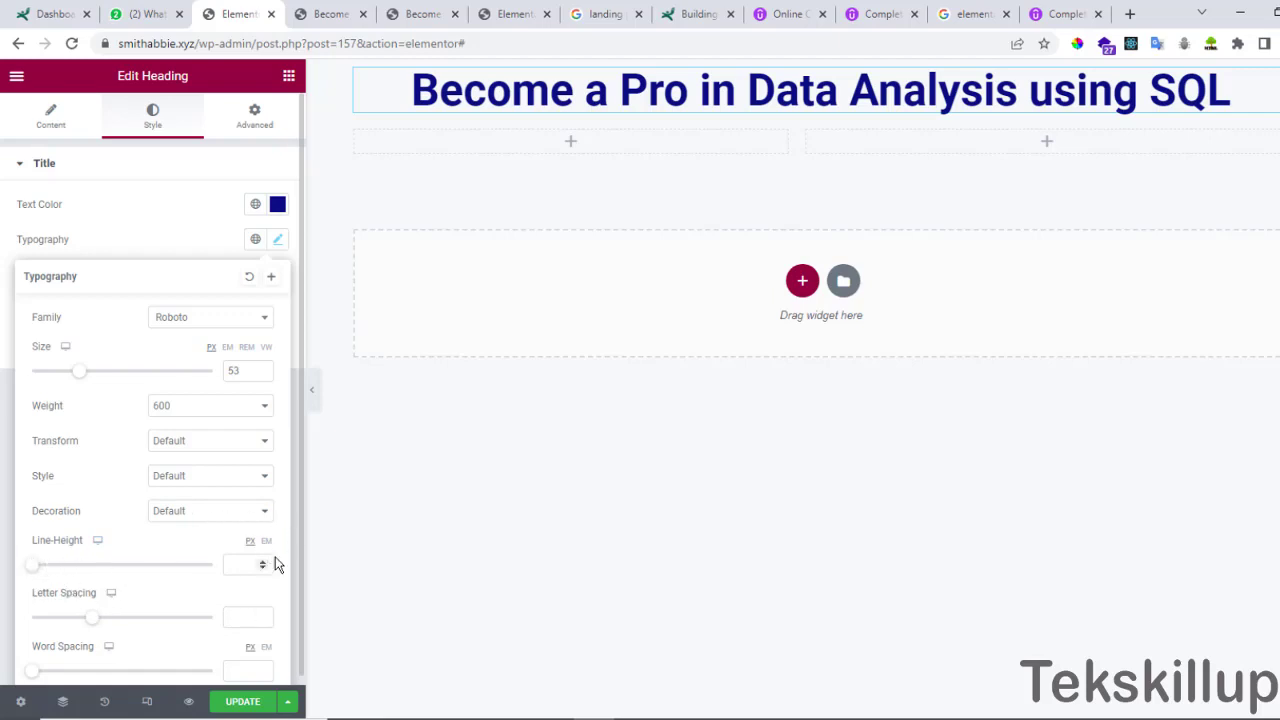
pyautogui.scroll(-1, 295, 580)
pyautogui.click(295, 598)
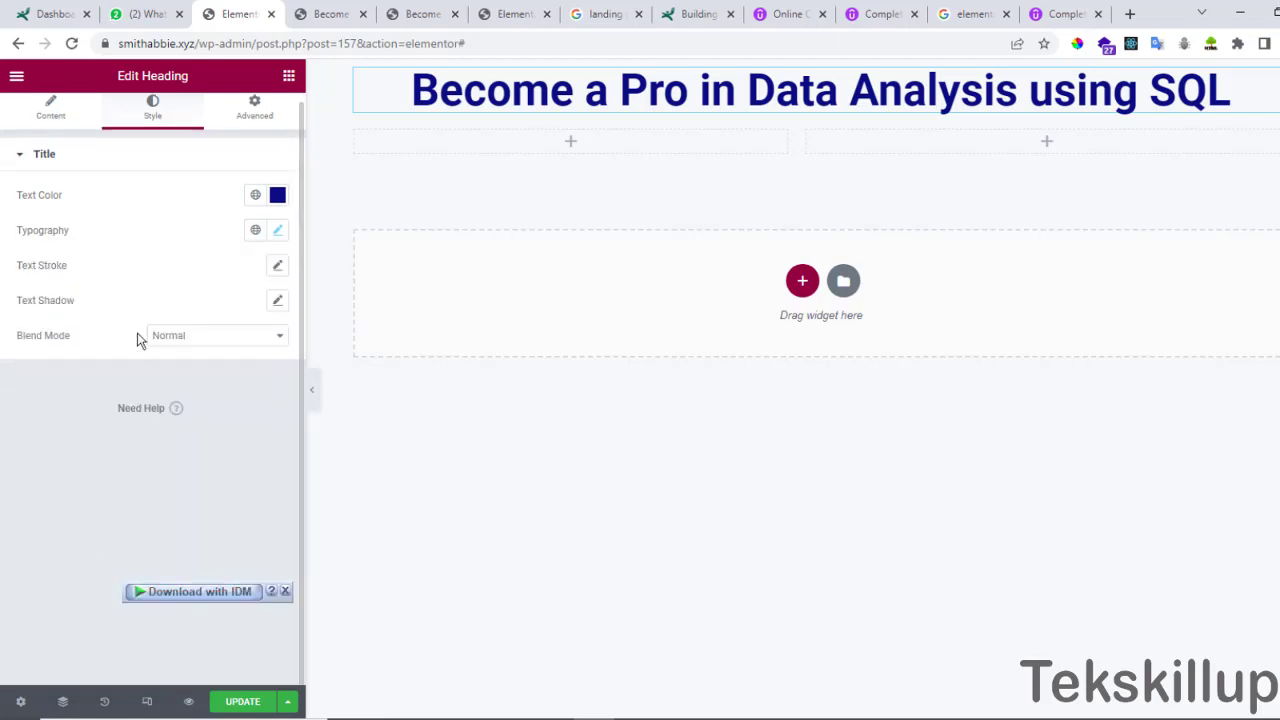
# Set the heading's line height to 43 px and its font size to 55 px.
pyautogui.click(277, 232)
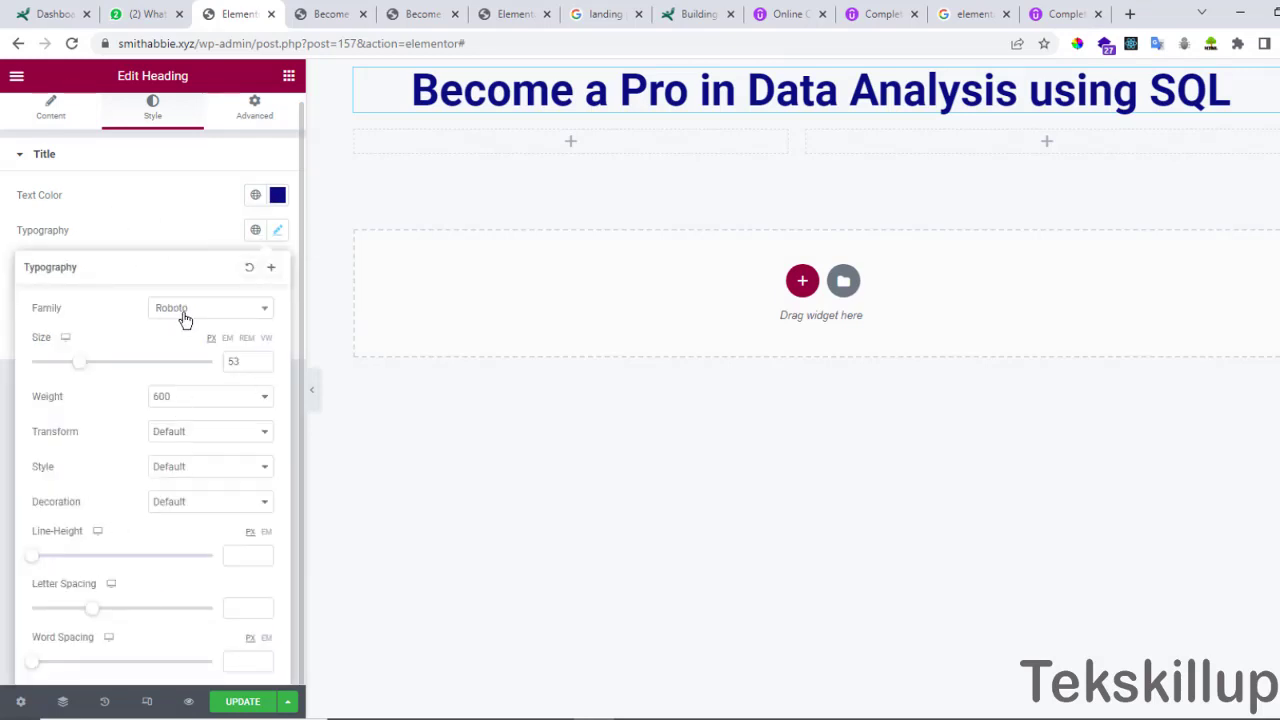
pyautogui.moveTo(77, 373); pyautogui.dragTo(98, 369)
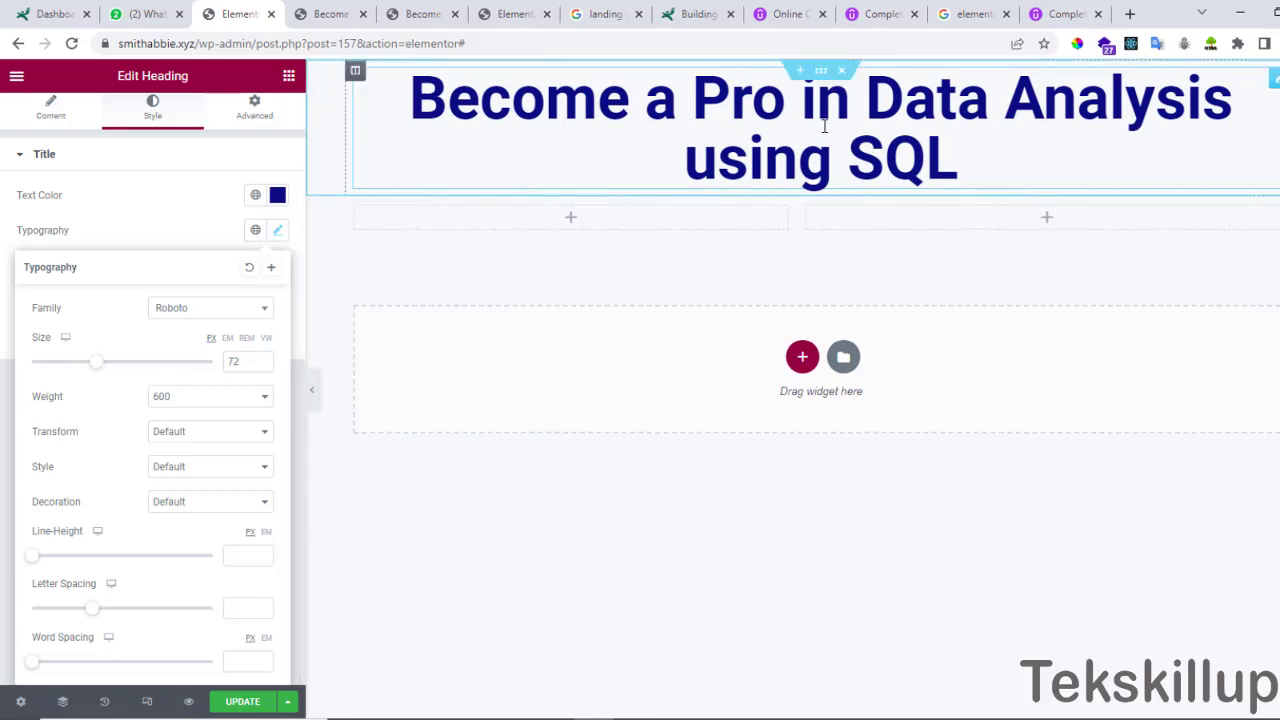
pyautogui.moveTo(34, 563); pyautogui.dragTo(108, 567)
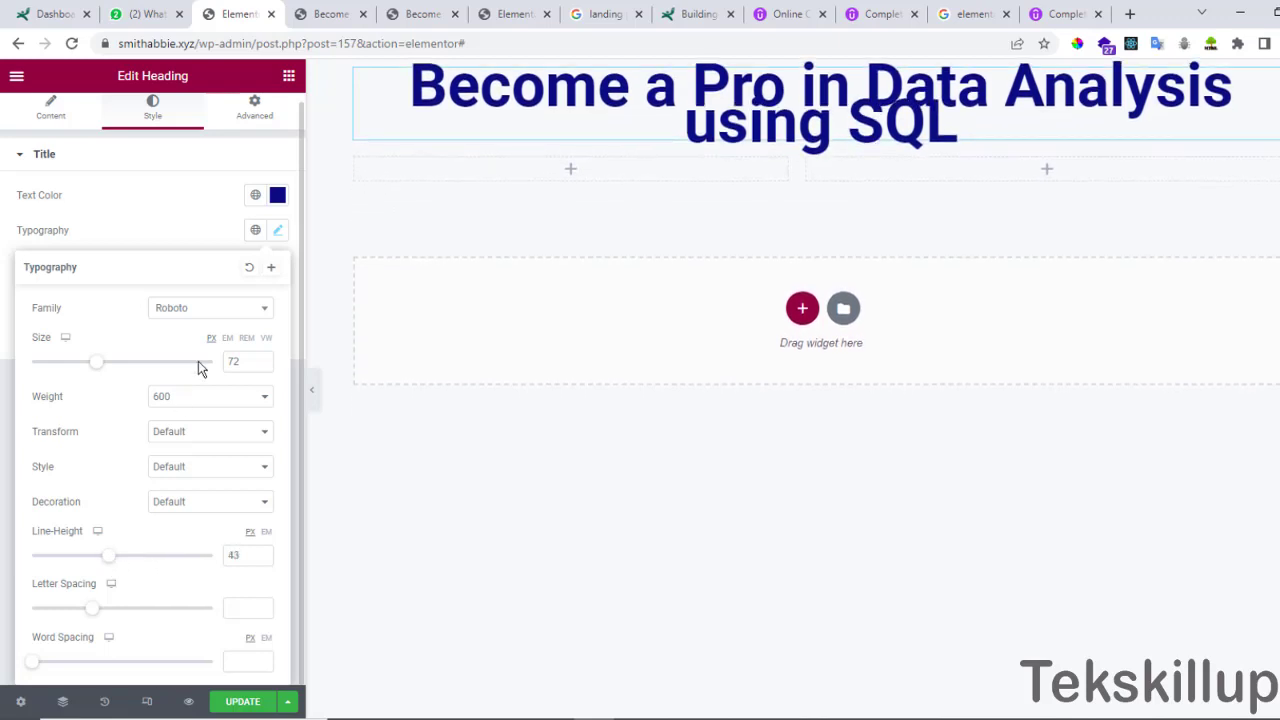
pyautogui.moveTo(108, 362); pyautogui.dragTo(85, 372)
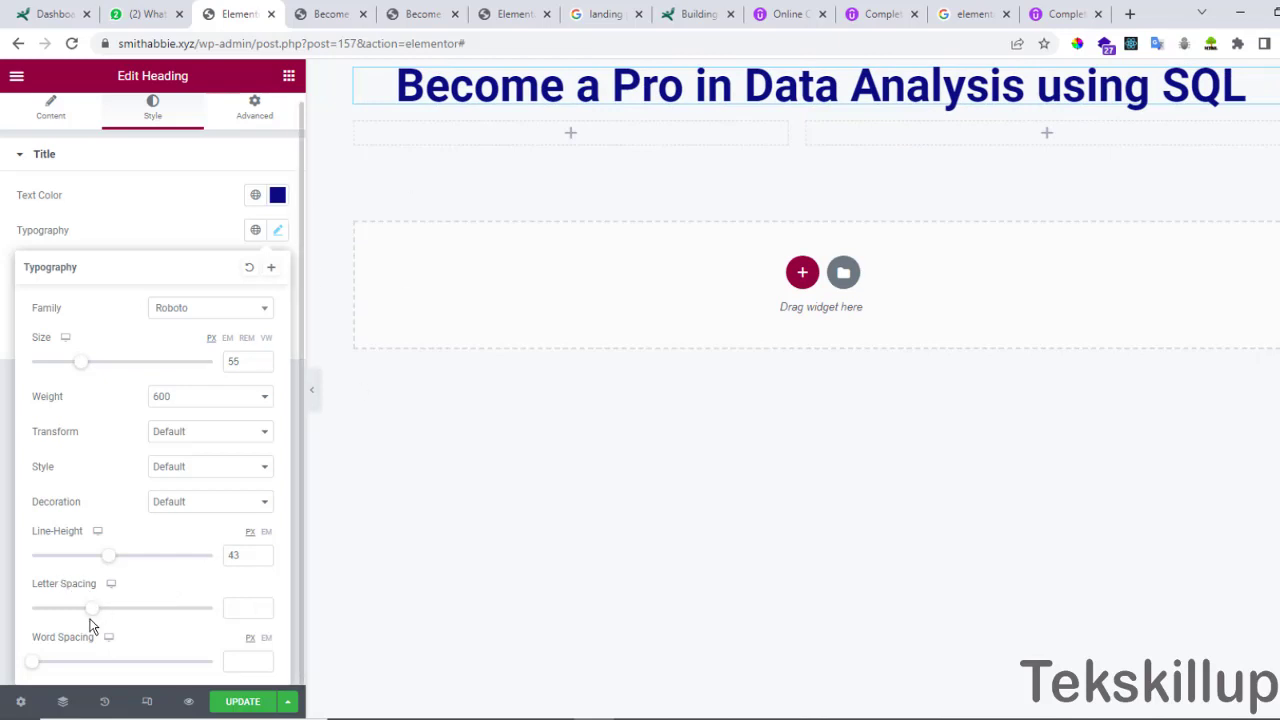
# Try a letter spacing of -2.7 on the heading and reset it to 0.
pyautogui.moveTo(89, 613); pyautogui.dragTo(58, 612)
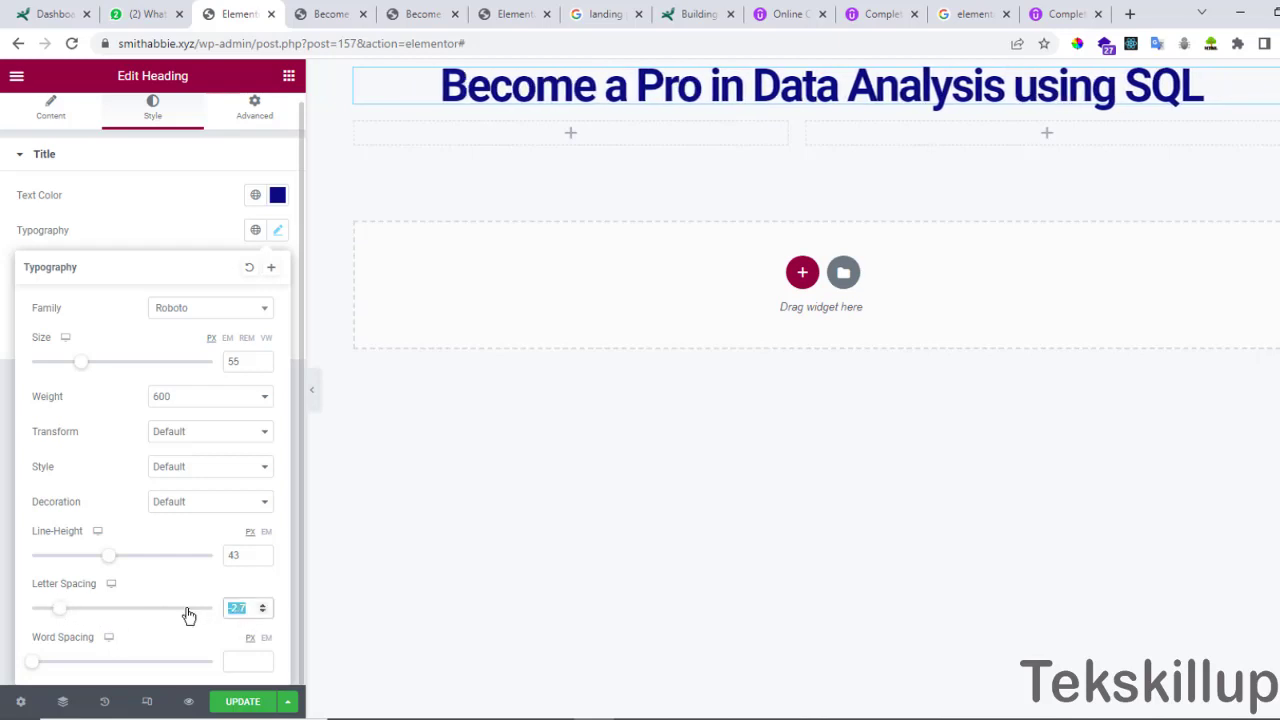
pyautogui.press('BackSpace')
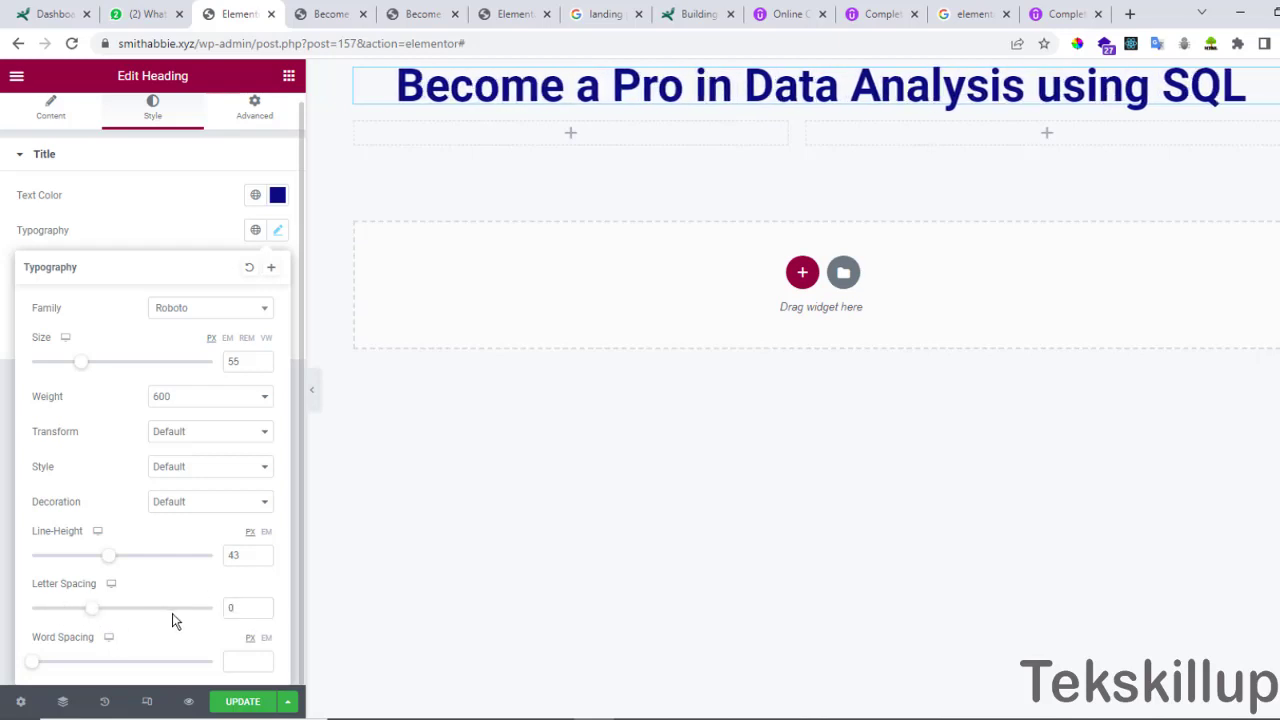
# Change the heading's font family to Poppins and reduce its font size so the title fits on one line.
pyautogui.scroll(1, 184, 611)
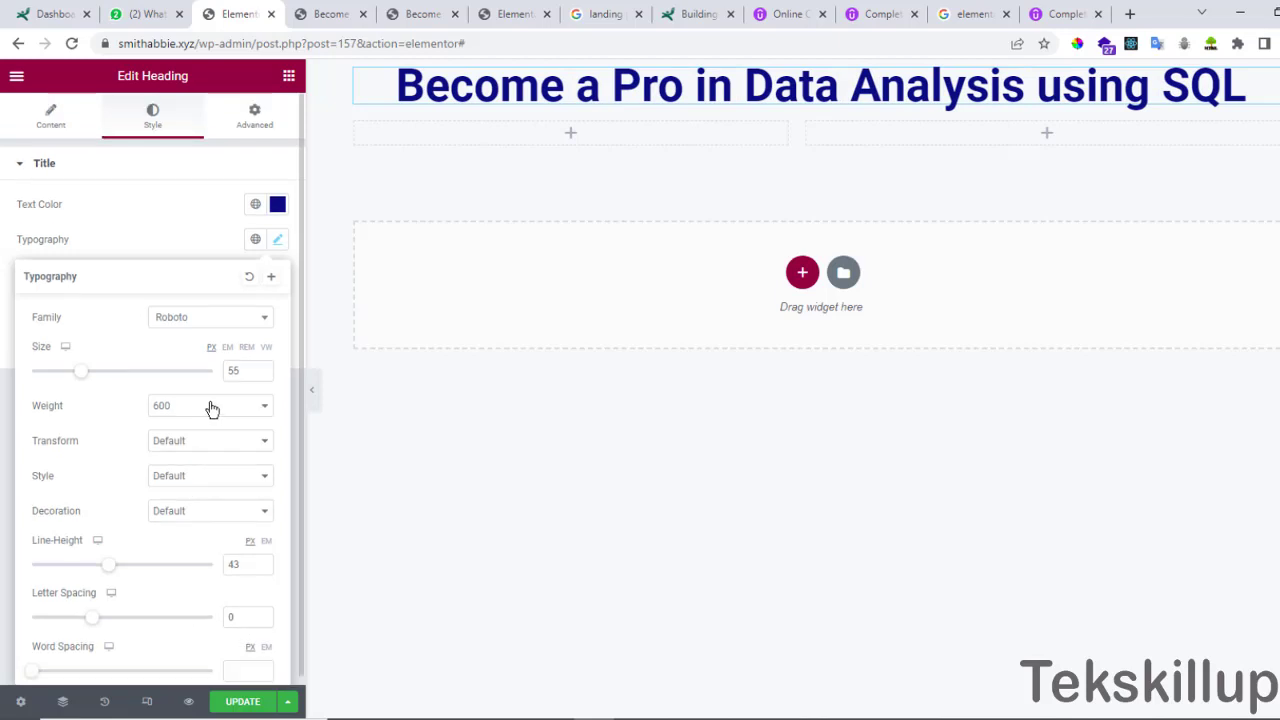
pyautogui.click(163, 322)
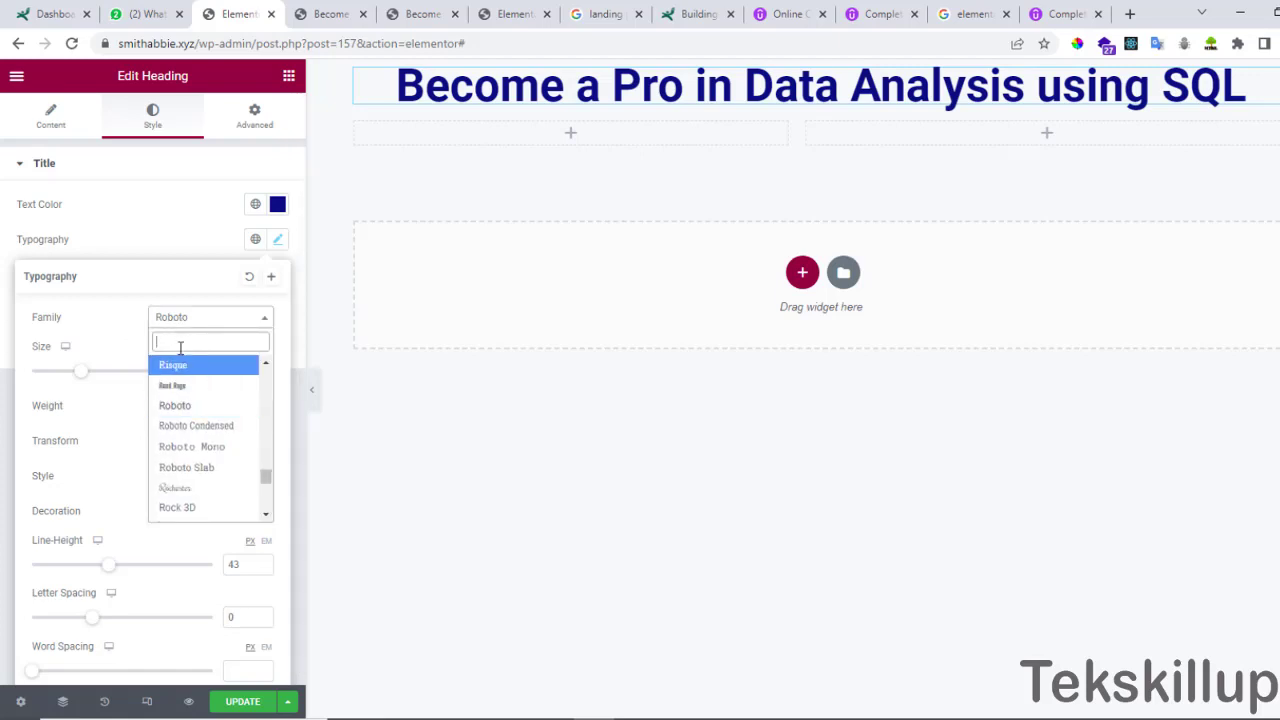
pyautogui.write('poppi')
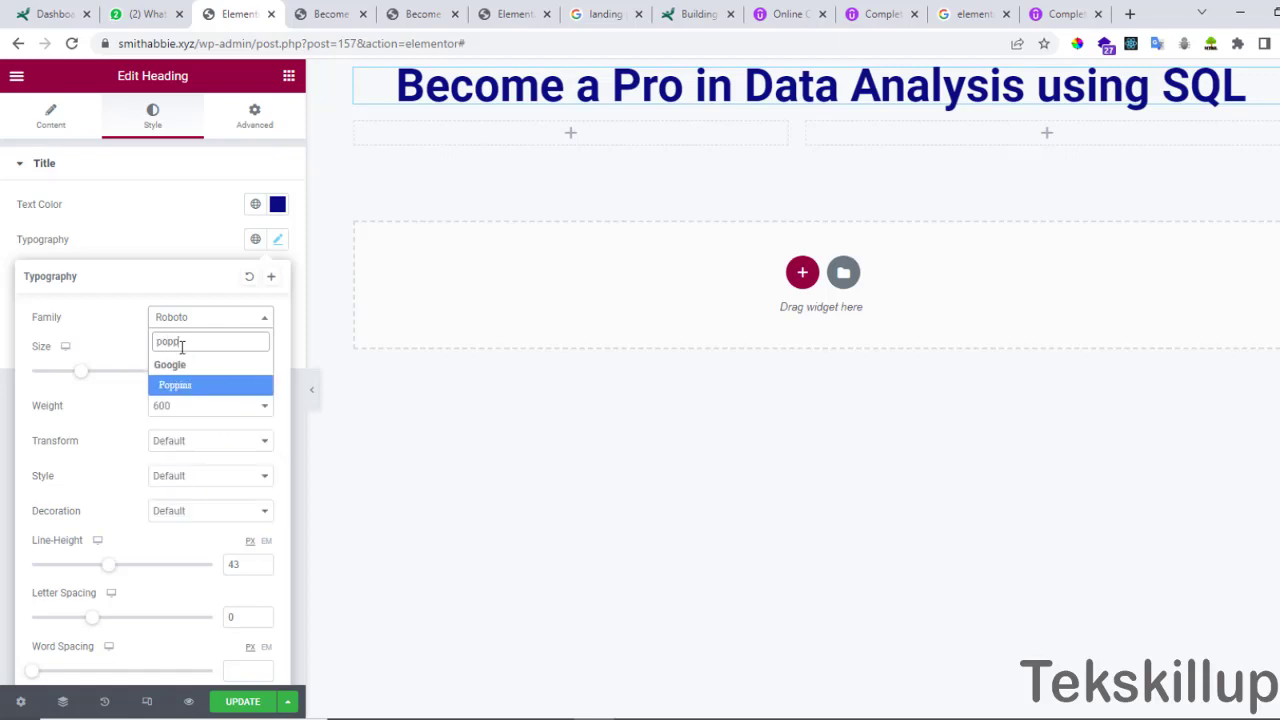
pyautogui.click(215, 386)
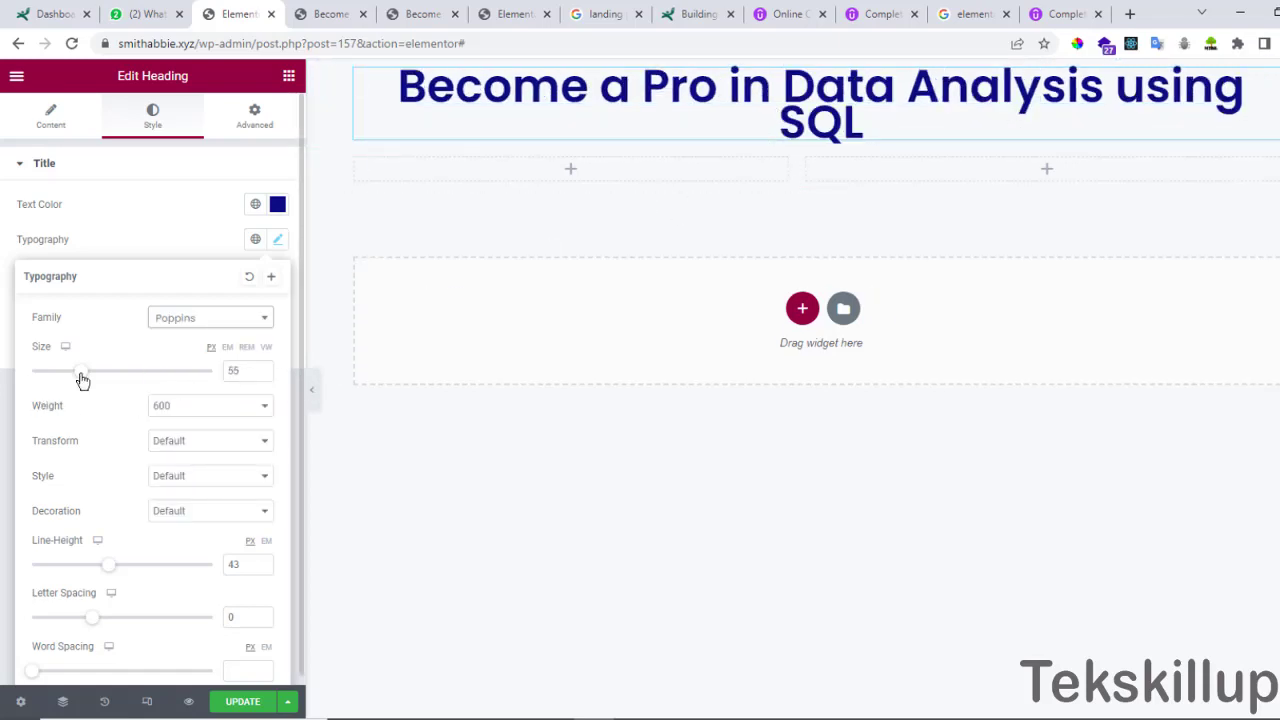
pyautogui.moveTo(82, 380); pyautogui.dragTo(74, 378)
pyautogui.click(152, 258)
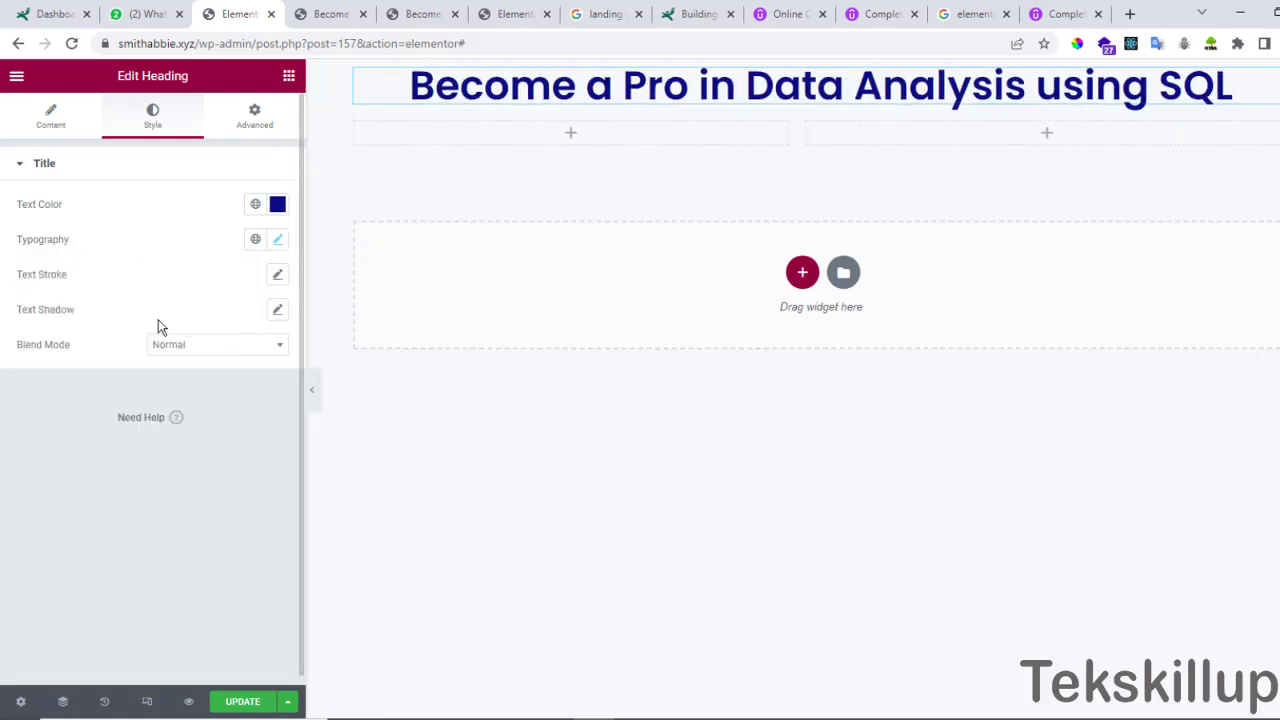
# Add a text shadow to the heading with blur 8, horizontal offset -6 and vertical offset 2.
pyautogui.click(277, 309)
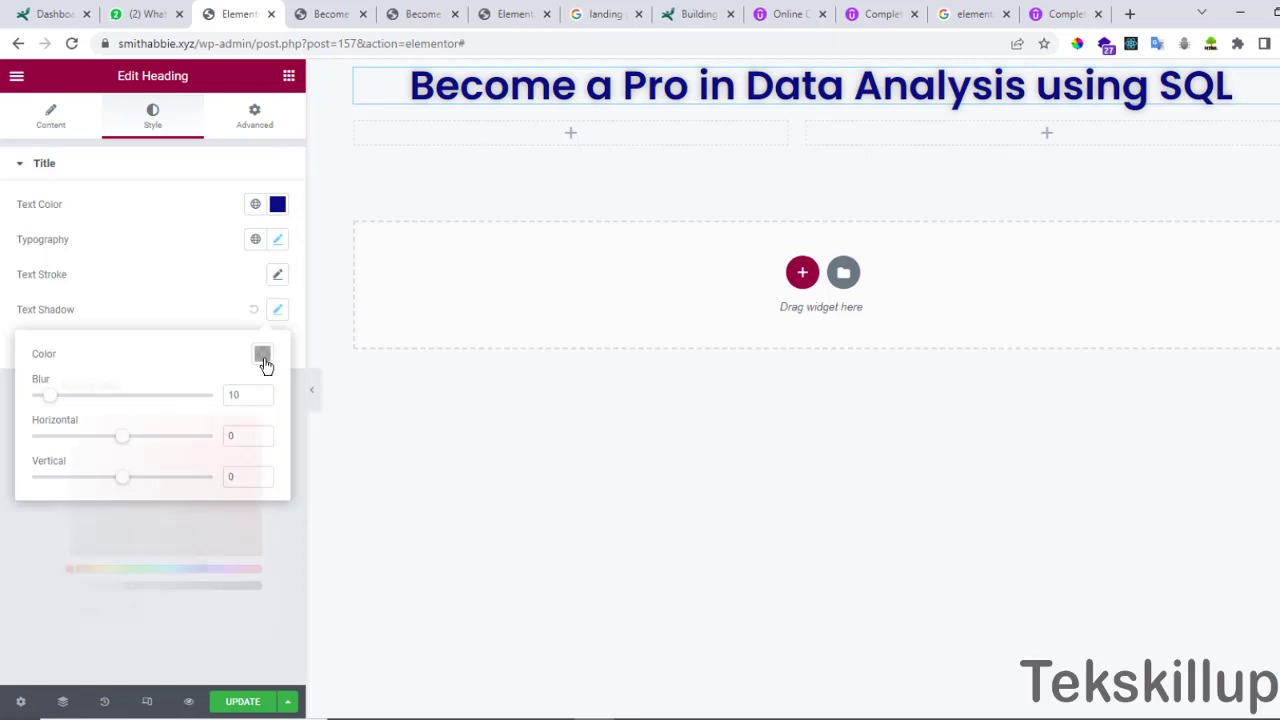
pyautogui.click(263, 357)
pyautogui.moveTo(128, 587)
pyautogui.mouseDown()
pyautogui.moveTo(212, 600)
pyautogui.moveTo(128, 600)
pyautogui.mouseUp()
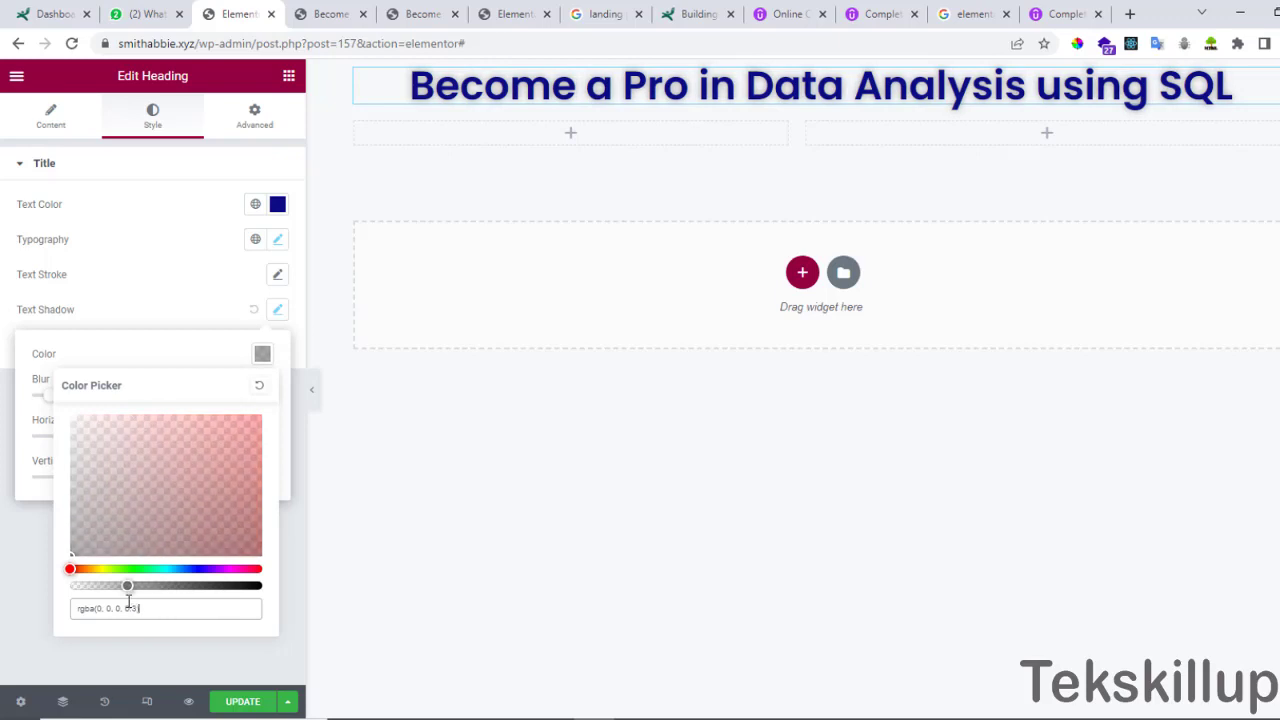
pyautogui.click(278, 310)
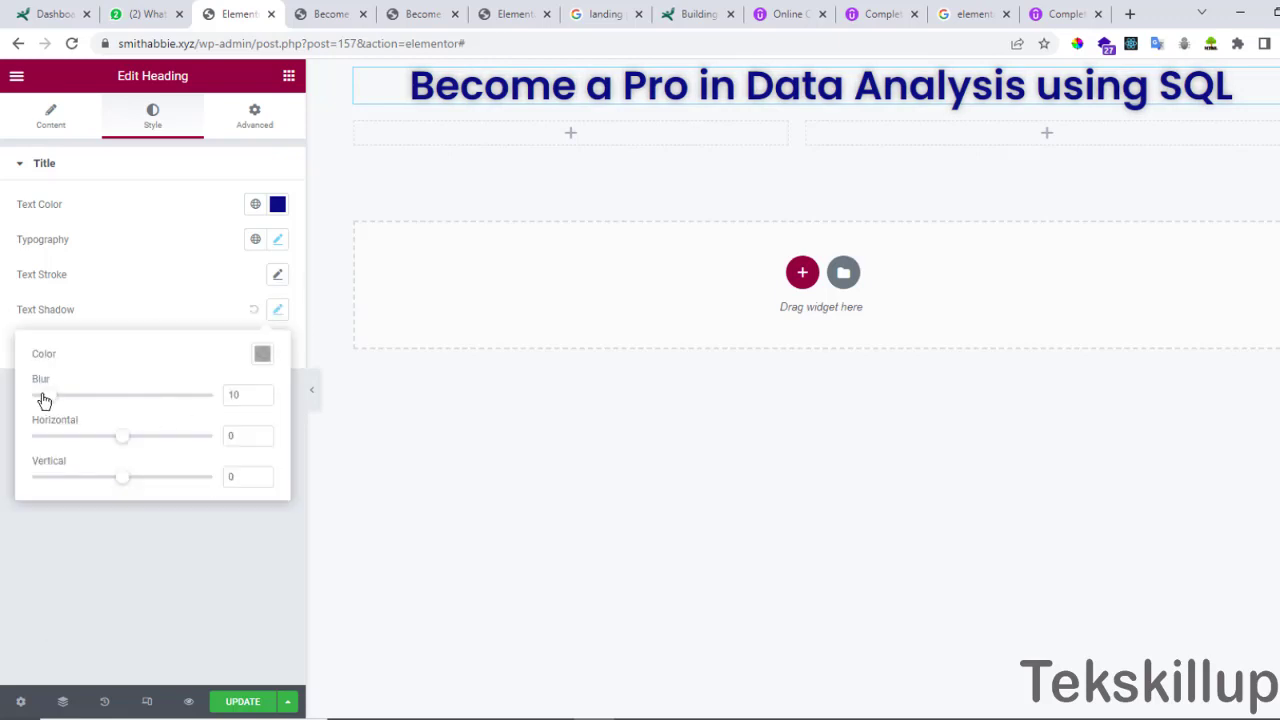
pyautogui.moveTo(57, 399)
pyautogui.mouseDown()
pyautogui.moveTo(143, 399)
pyautogui.moveTo(55, 407)
pyautogui.mouseUp()
pyautogui.moveTo(120, 443); pyautogui.dragTo(127, 486)
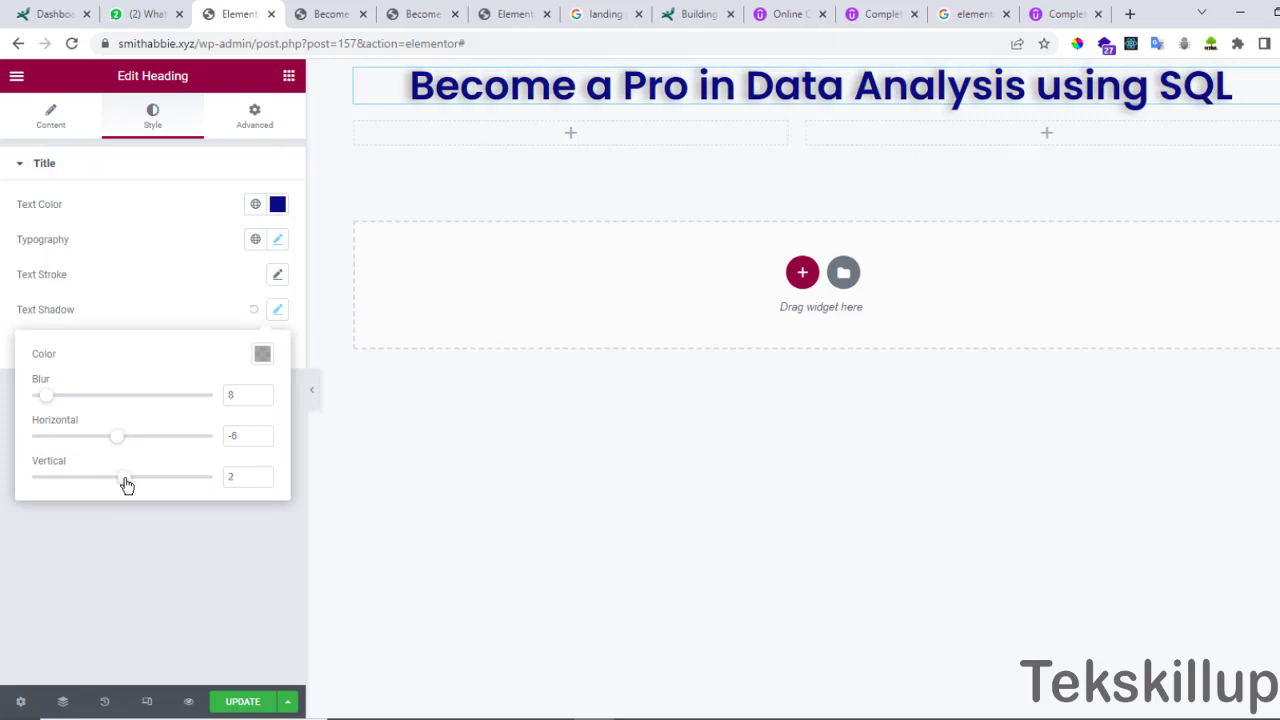
pyautogui.click(143, 309)
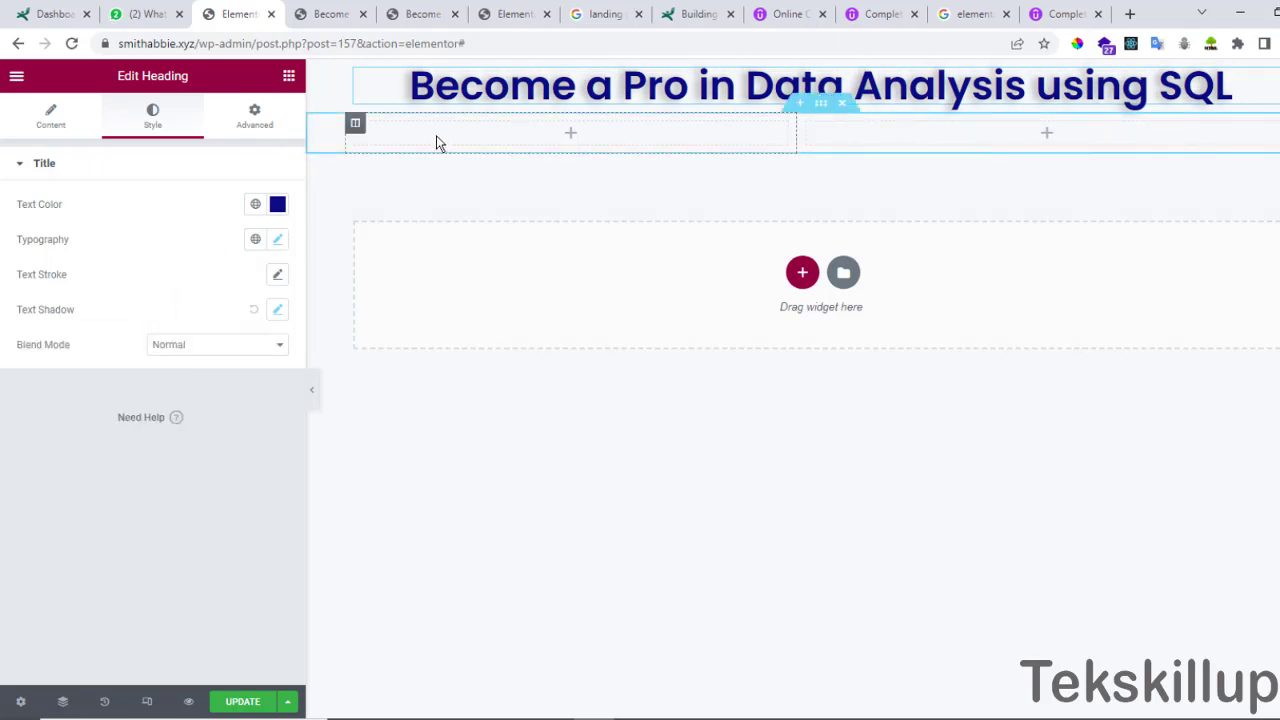
pyautogui.click(254, 118)
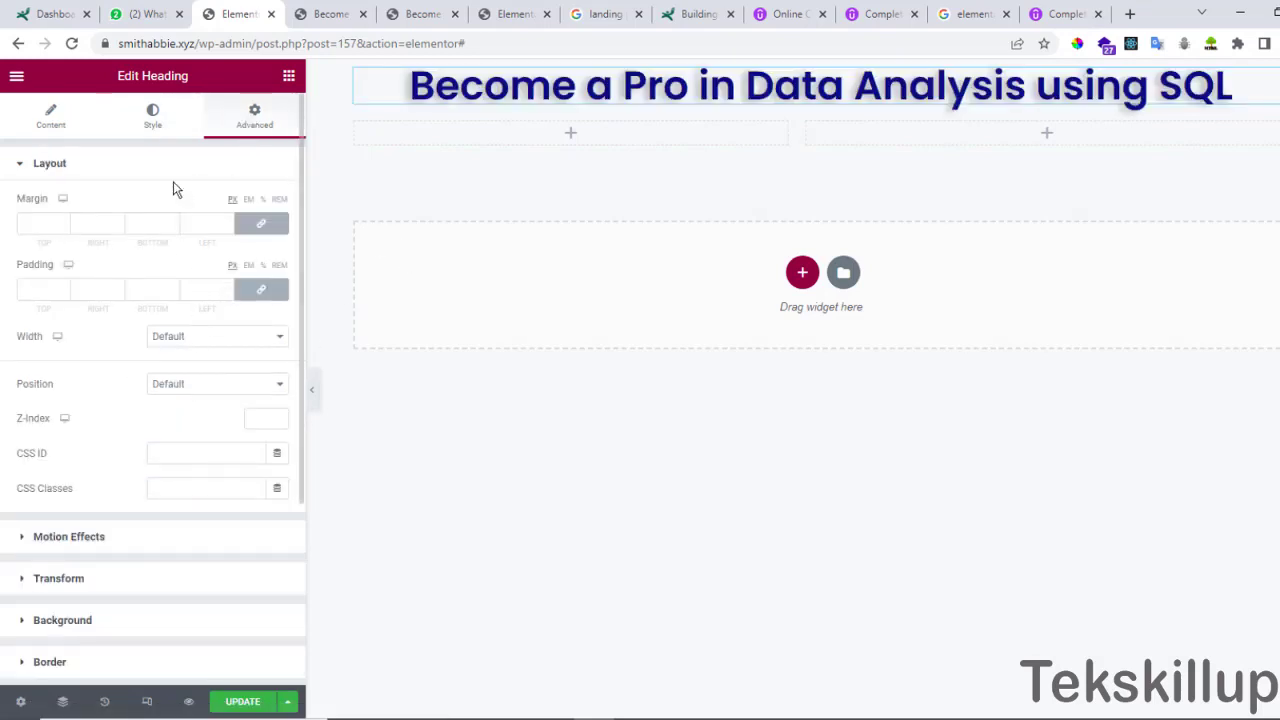
pyautogui.click(151, 120)
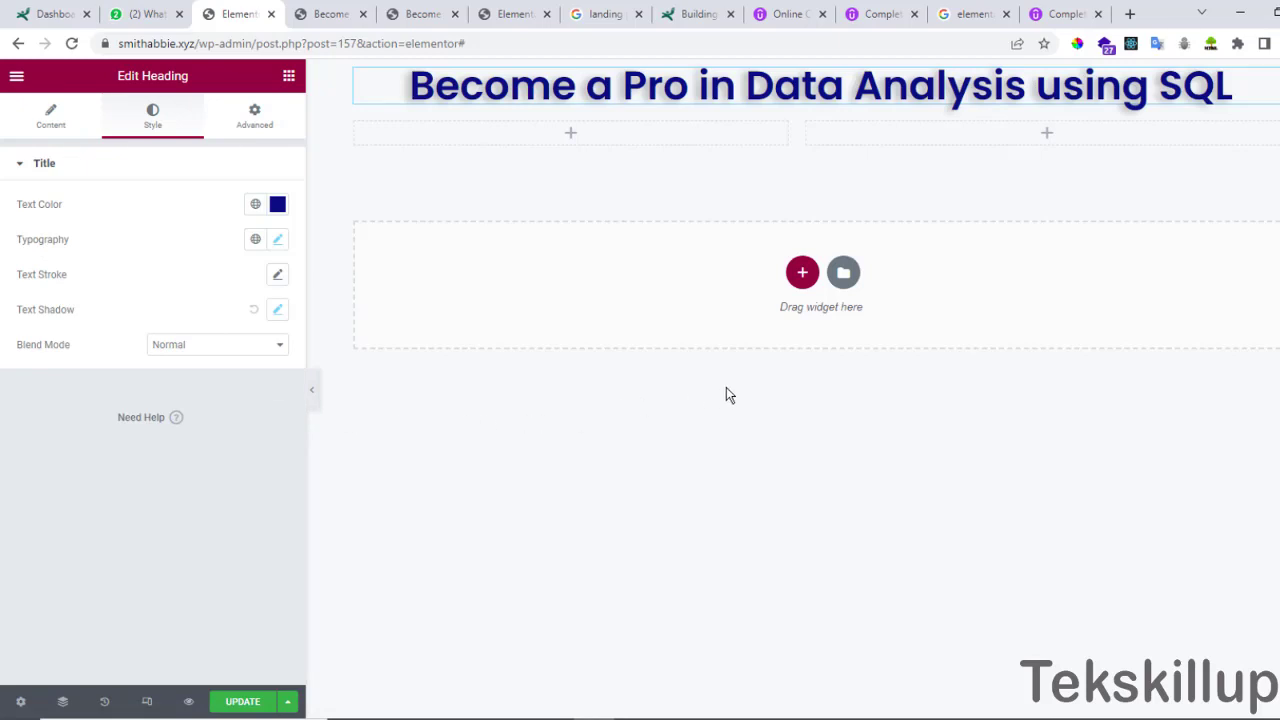
# Add a single-column section below the existing sections and an equal two-column section beneath it.
pyautogui.click(802, 275)
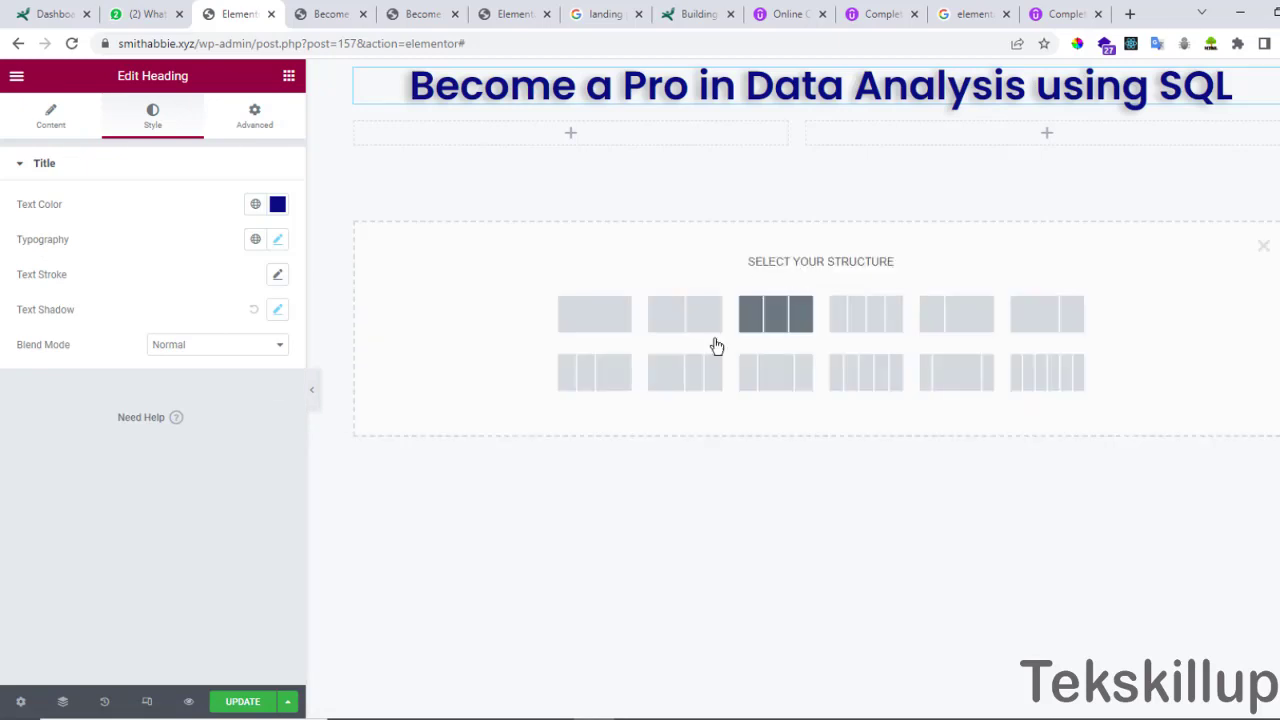
pyautogui.click(590, 318)
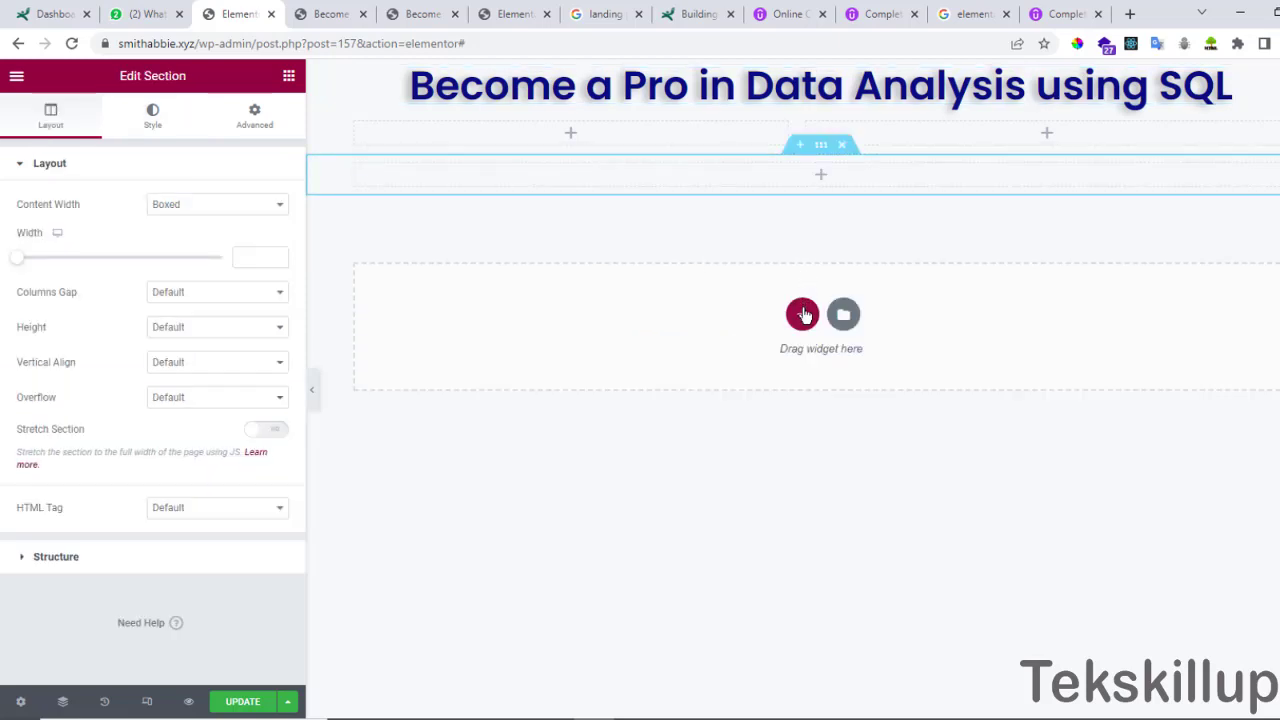
pyautogui.click(803, 311)
pyautogui.click(680, 358)
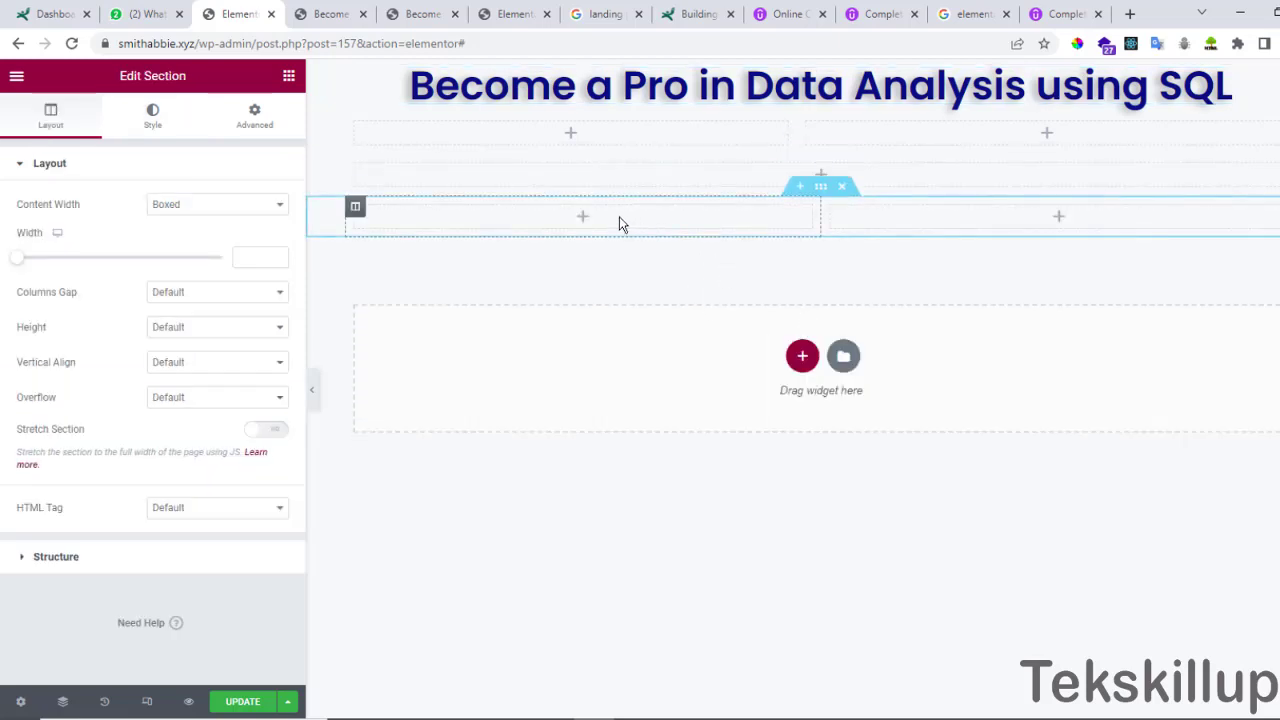
# Add an Image widget to the first column of the new two-column section and insert the photo of the man outside the SPAR Market.
pyautogui.click(580, 222)
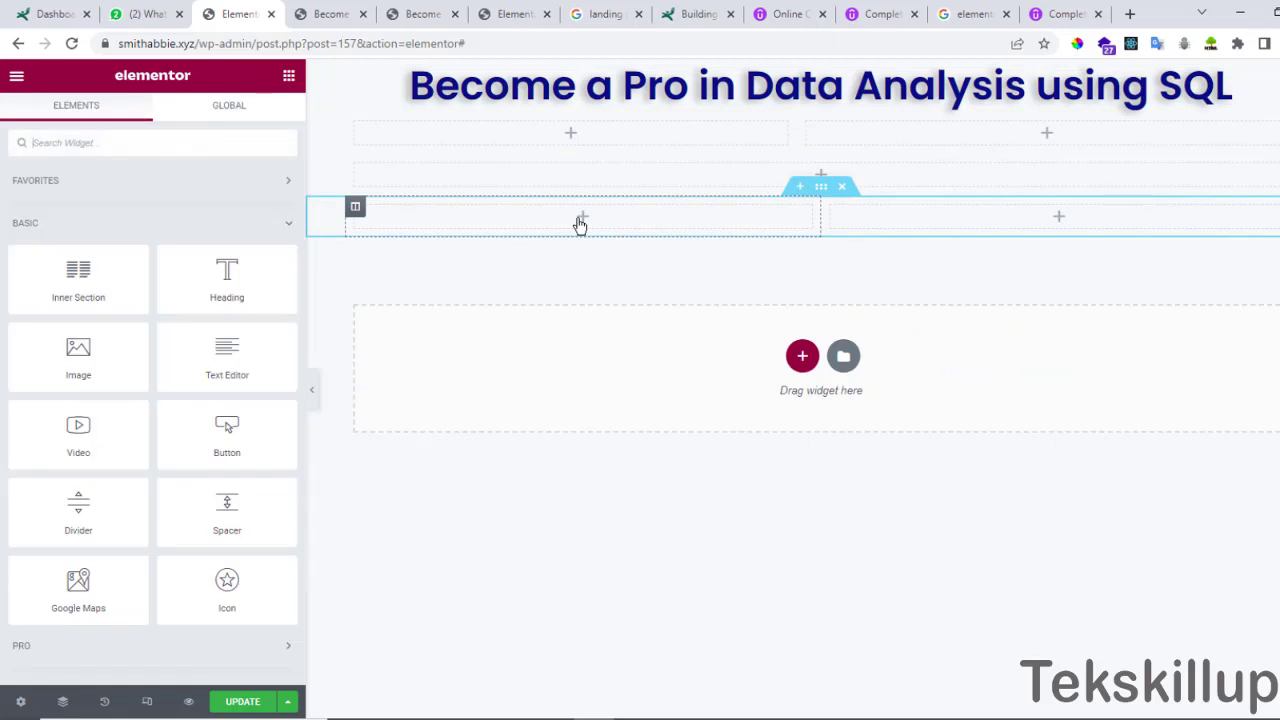
pyautogui.moveTo(120, 360); pyautogui.dragTo(589, 234)
pyautogui.click(100, 322)
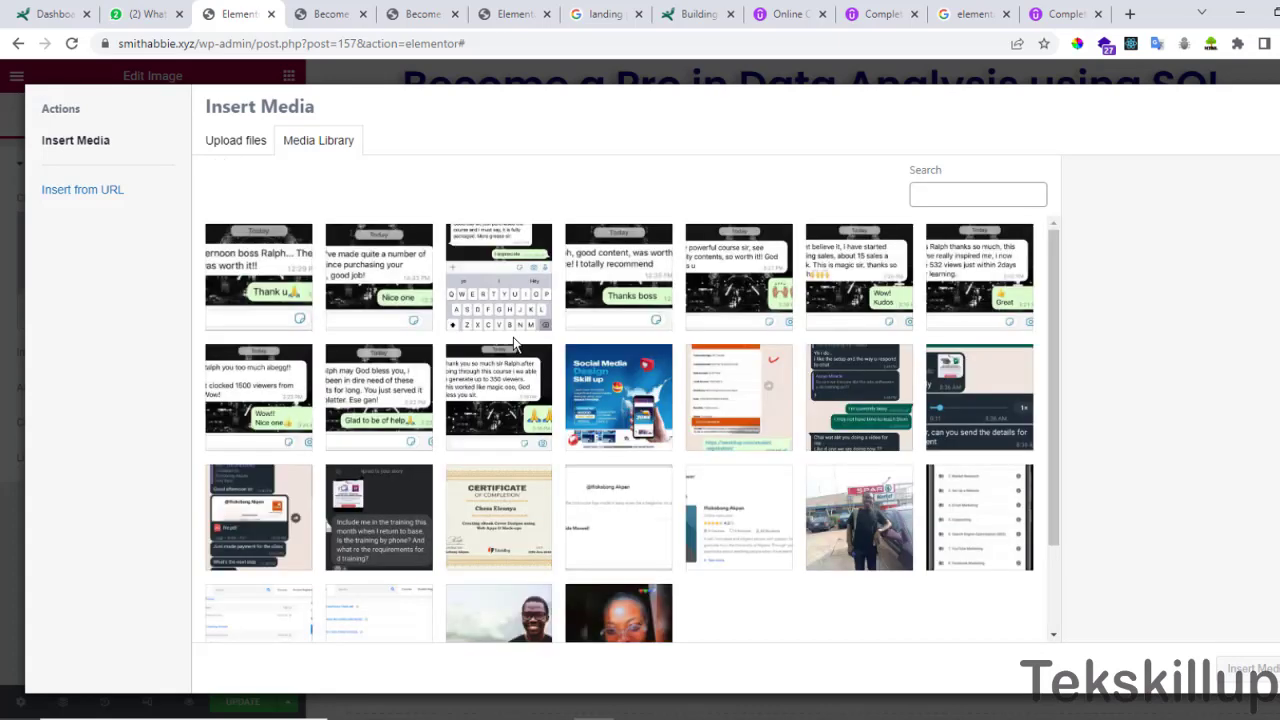
pyautogui.scroll(-2, 706, 493)
pyautogui.click(548, 540)
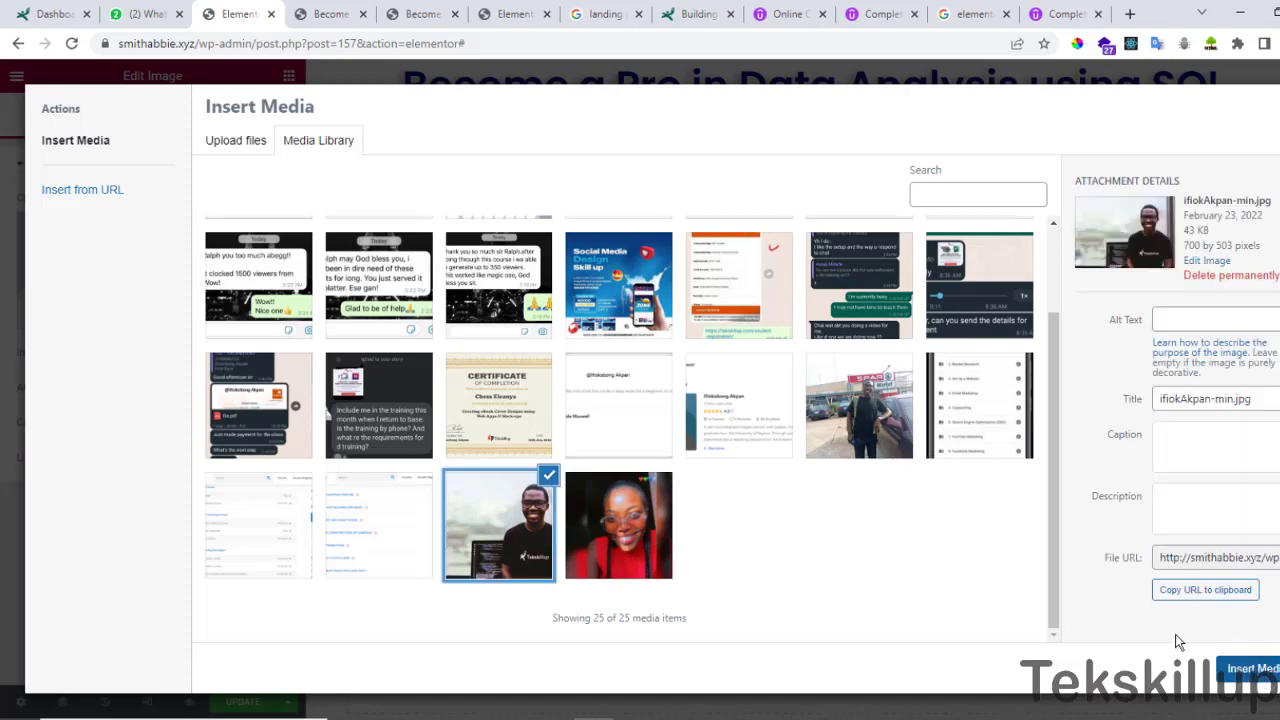
pyautogui.scroll(2, 962, 484)
pyautogui.click(872, 515)
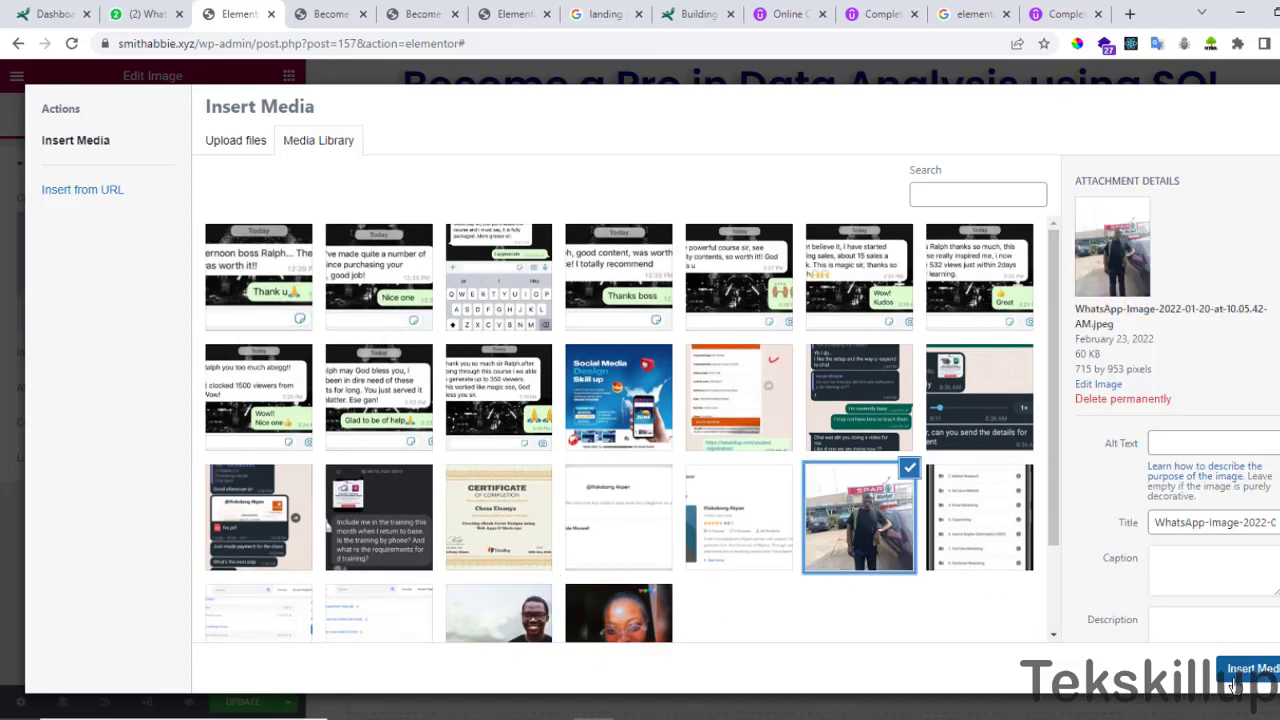
pyautogui.click(1233, 684)
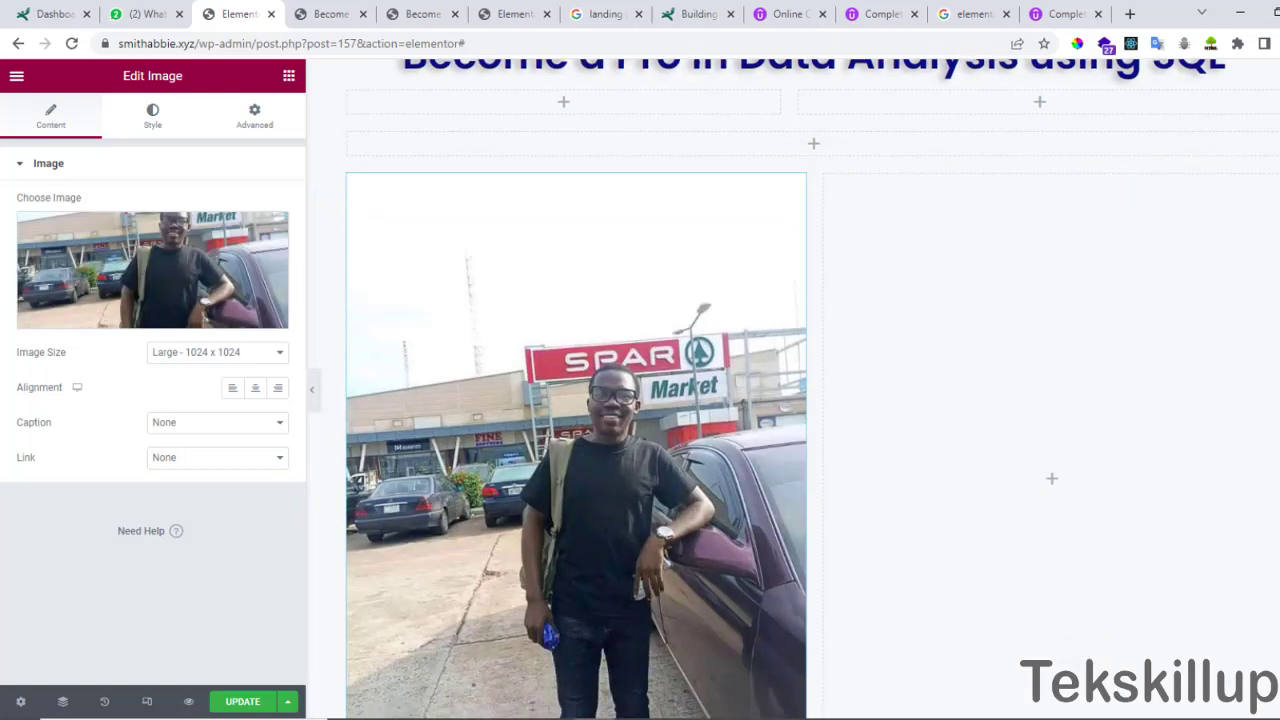
pyautogui.scroll(-2, 800, 468)
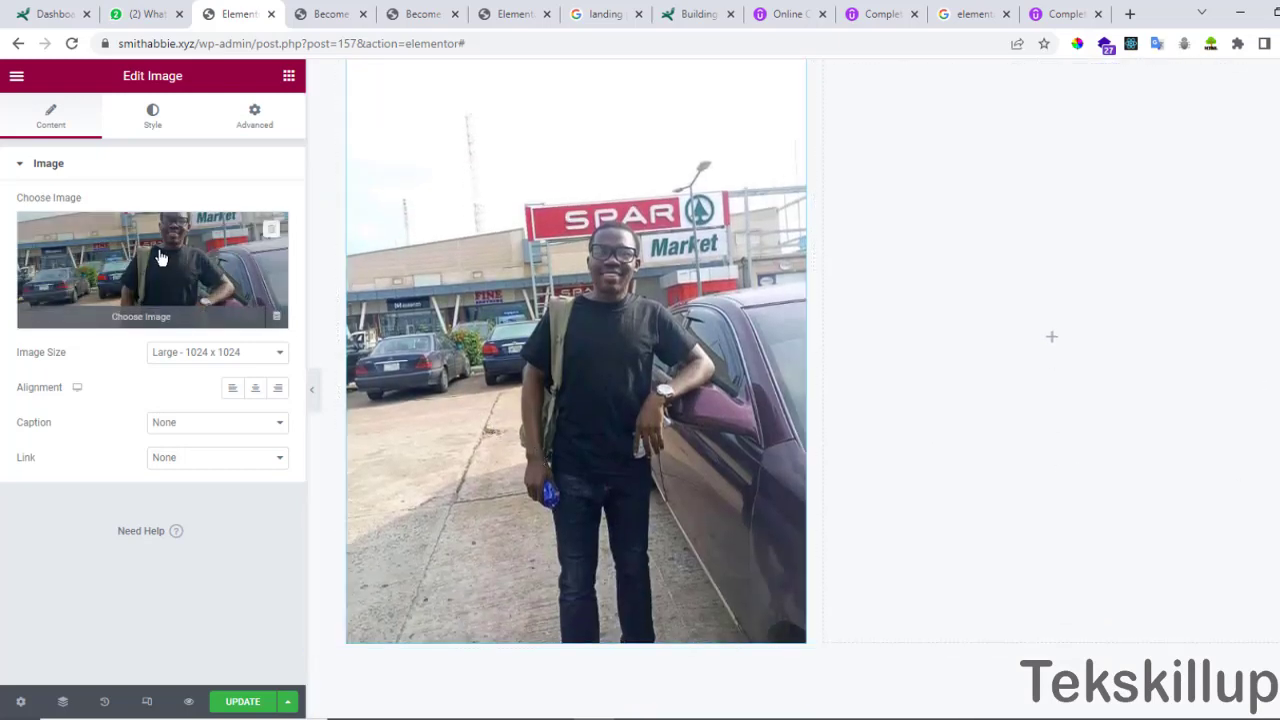
# Set the photo's width to 100% and its opacity to 1.
pyautogui.click(150, 122)
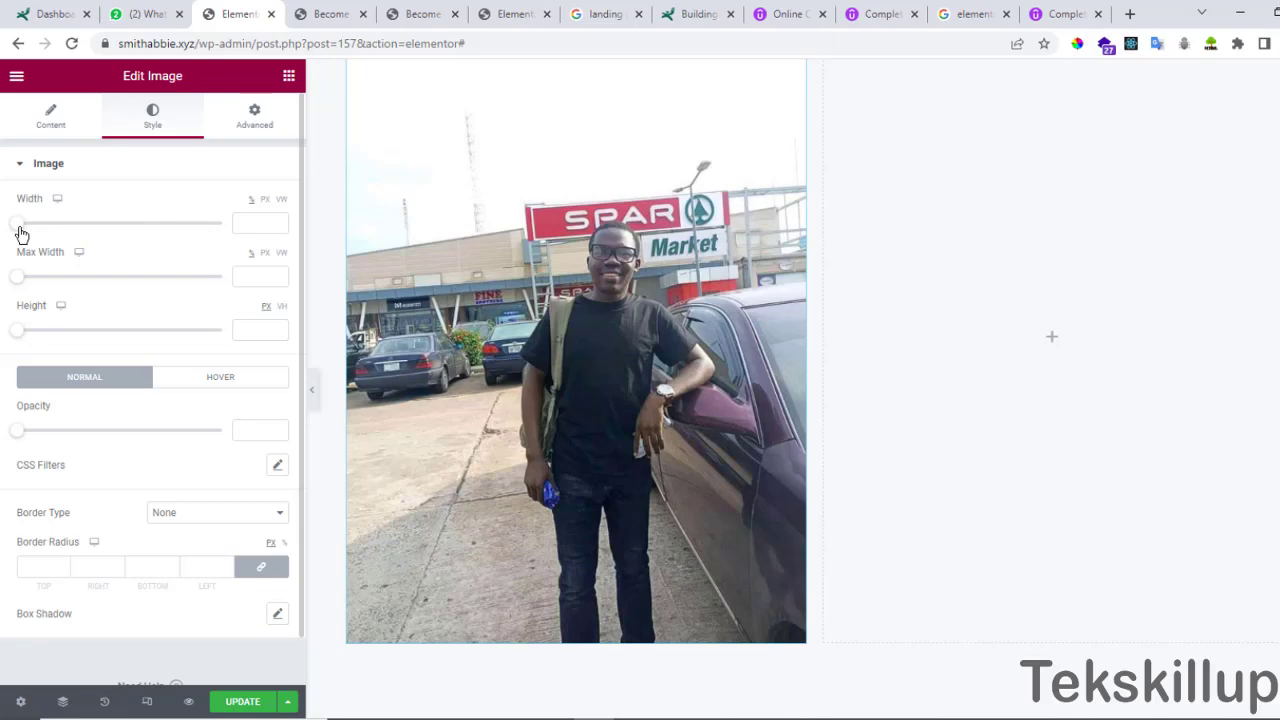
pyautogui.moveTo(21, 231); pyautogui.dragTo(237, 229)
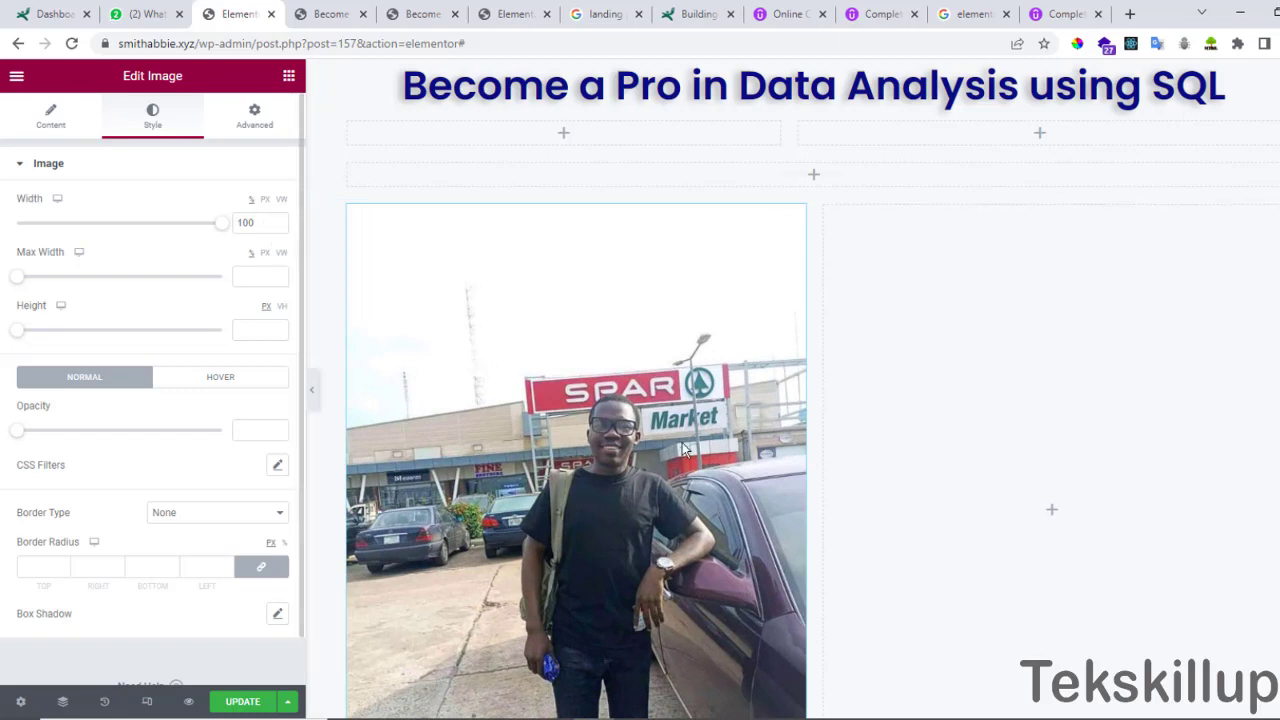
pyautogui.scroll(-2, 576, 400)
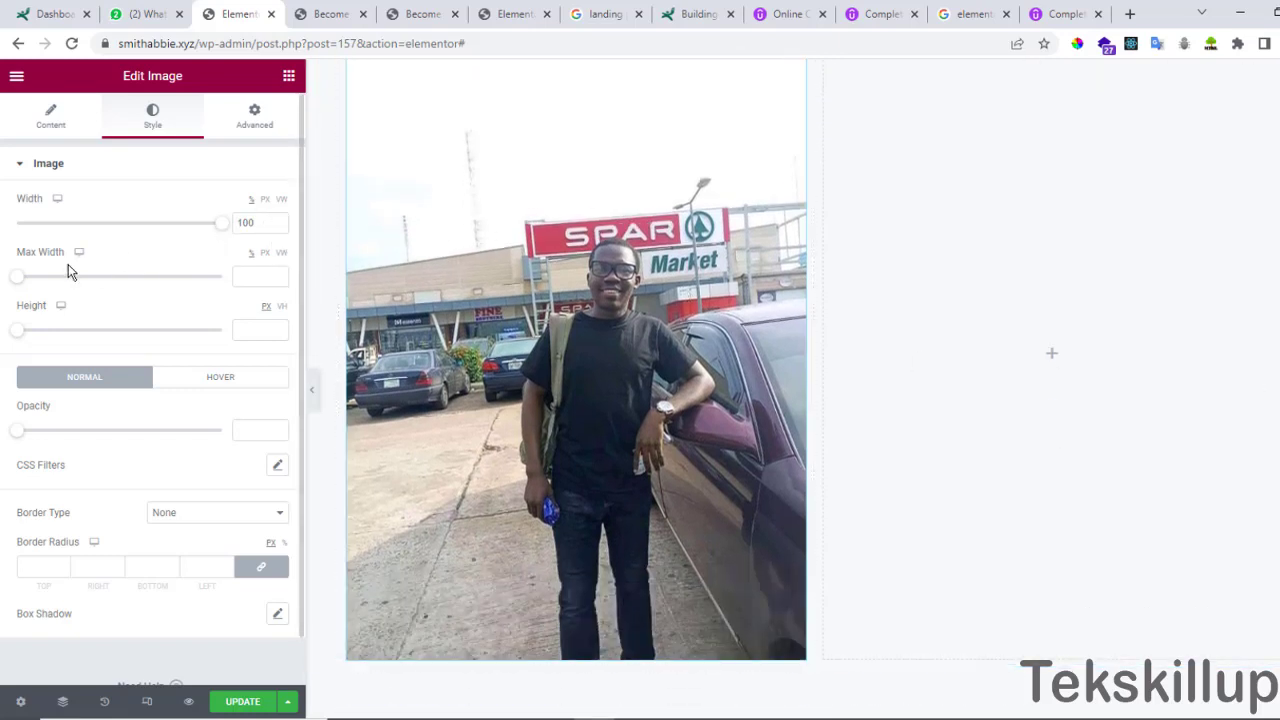
pyautogui.scroll(-1, 147, 373)
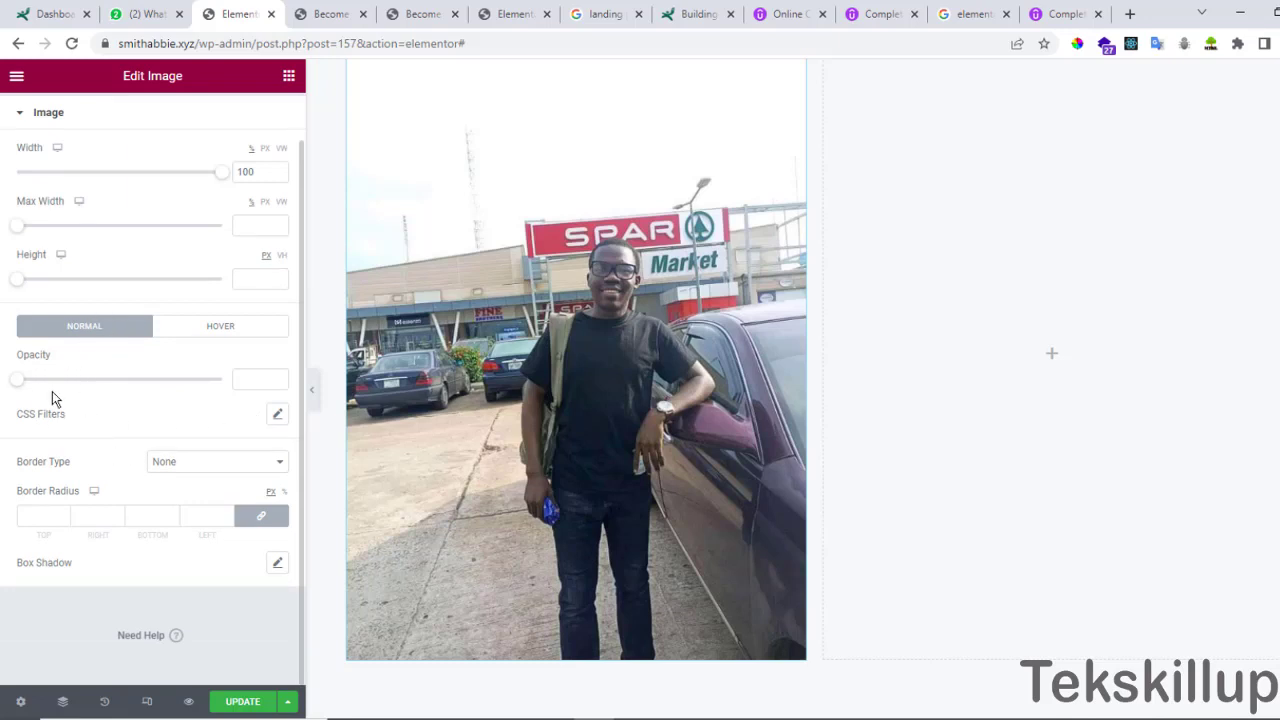
pyautogui.moveTo(21, 383); pyautogui.dragTo(234, 386)
pyautogui.scroll(-1, 1017, 406)
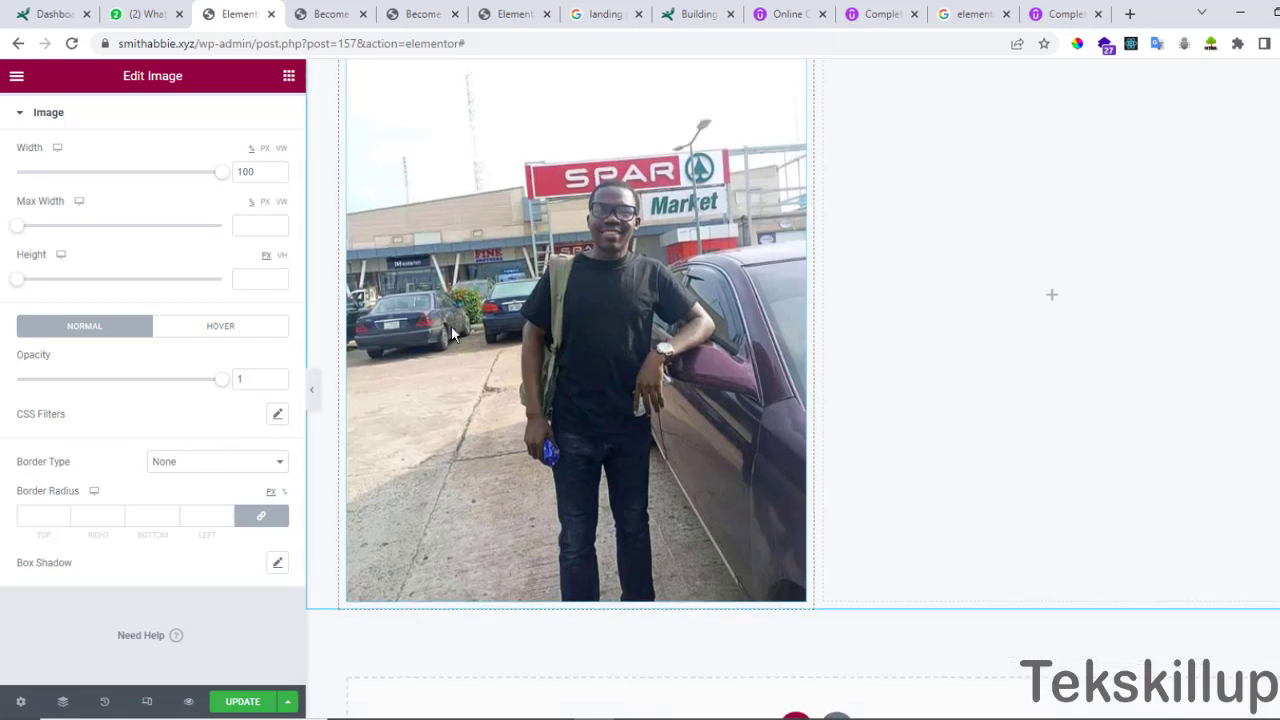
# Give the photo a Solid border type.
pyautogui.click(197, 467)
pyautogui.click(187, 494)
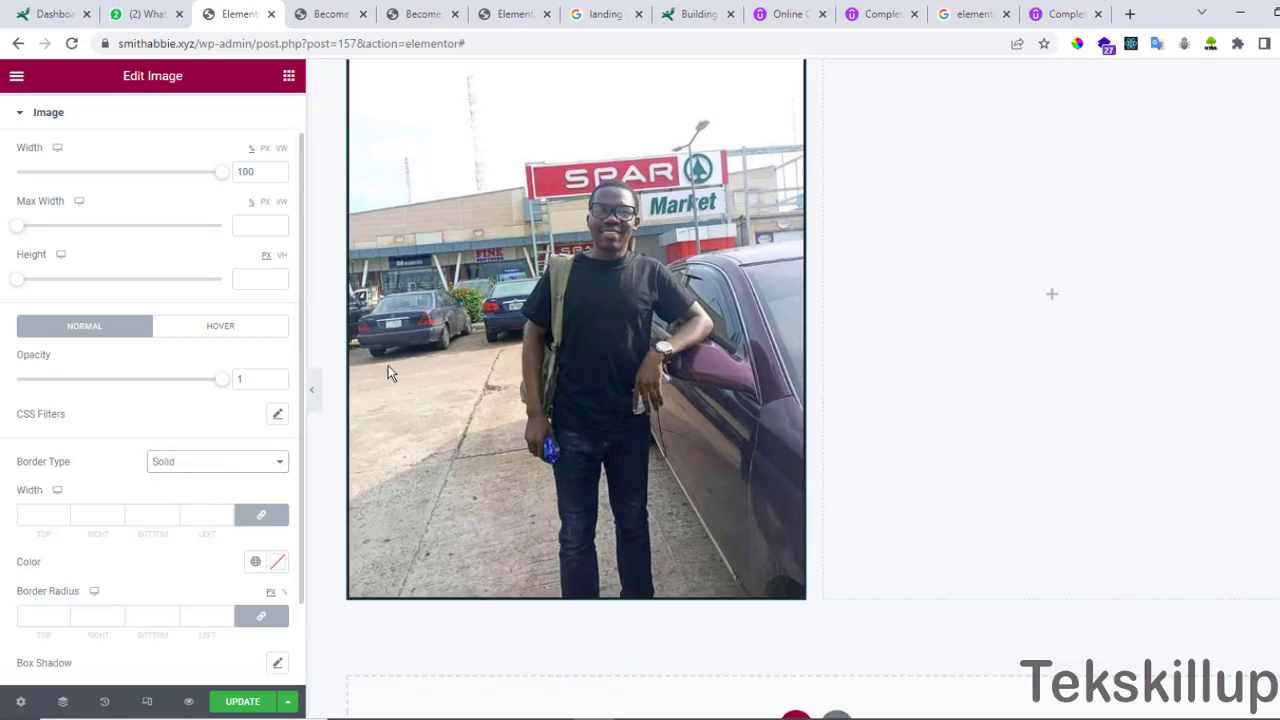
pyautogui.scroll(2, 1121, 309)
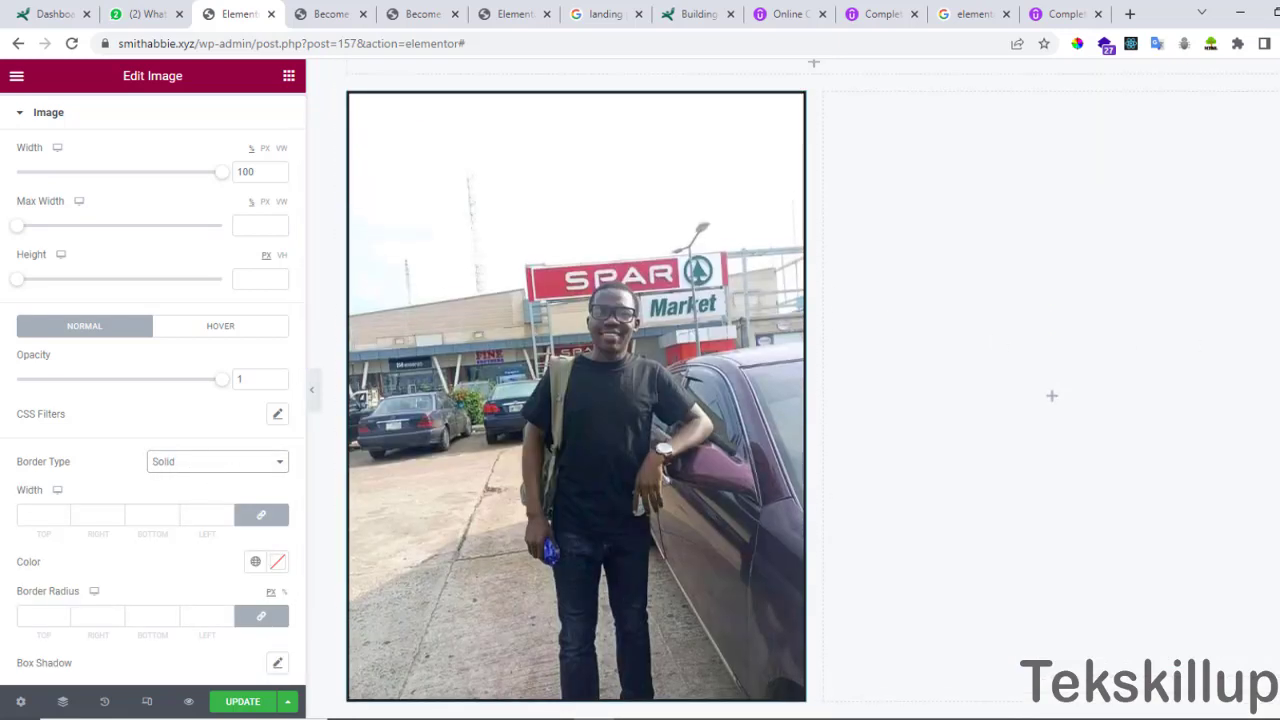
pyautogui.scroll(-1, 1031, 215)
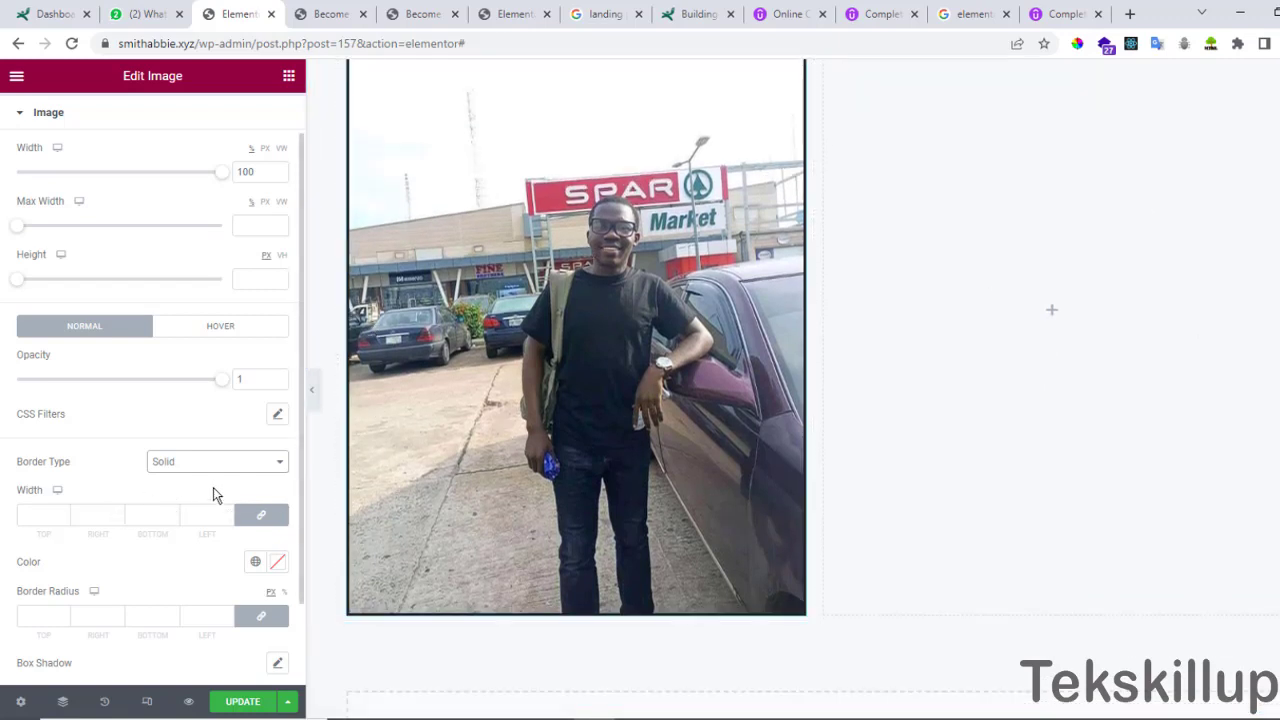
pyautogui.scroll(-1, 170, 540)
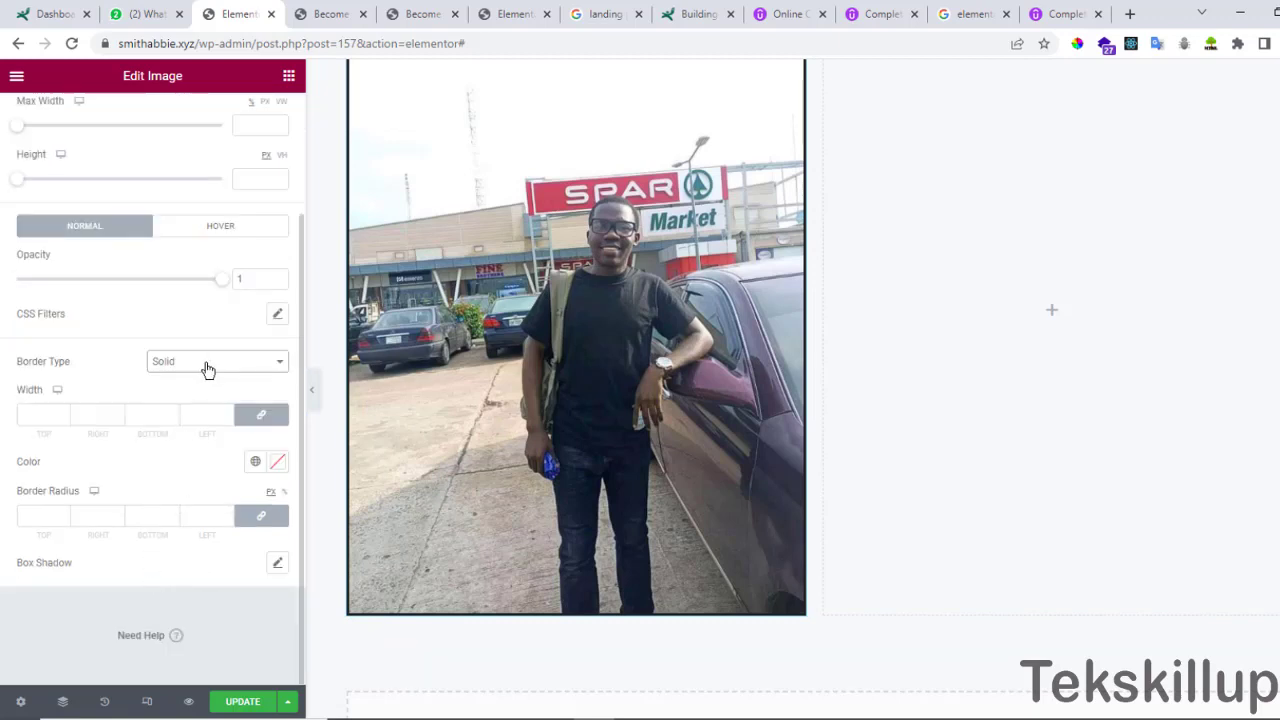
# Try thicker linked border widths around the photo and bring them back down to 0.
pyautogui.click(86, 416)
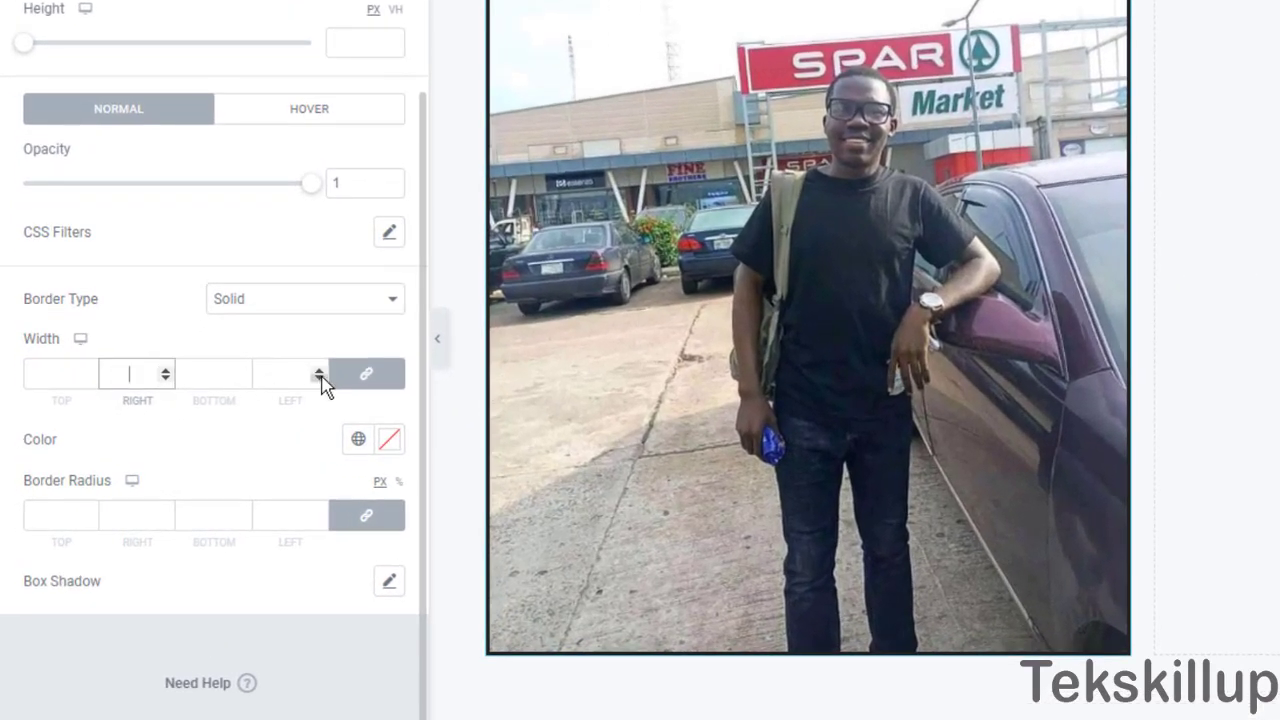
pyautogui.click(319, 369)
pyautogui.click(319, 369)
pyautogui.click(319, 369)
pyautogui.click(319, 369)
pyautogui.click(319, 369)
pyautogui.click(319, 370)
pyautogui.click(319, 370)
pyautogui.click(319, 370)
pyautogui.click(319, 370)
pyautogui.click(319, 377)
pyautogui.click(319, 377)
pyautogui.click(319, 377)
pyautogui.click(319, 377)
pyautogui.click(319, 377)
pyautogui.click(319, 377)
pyautogui.click(319, 377)
pyautogui.click(319, 377)
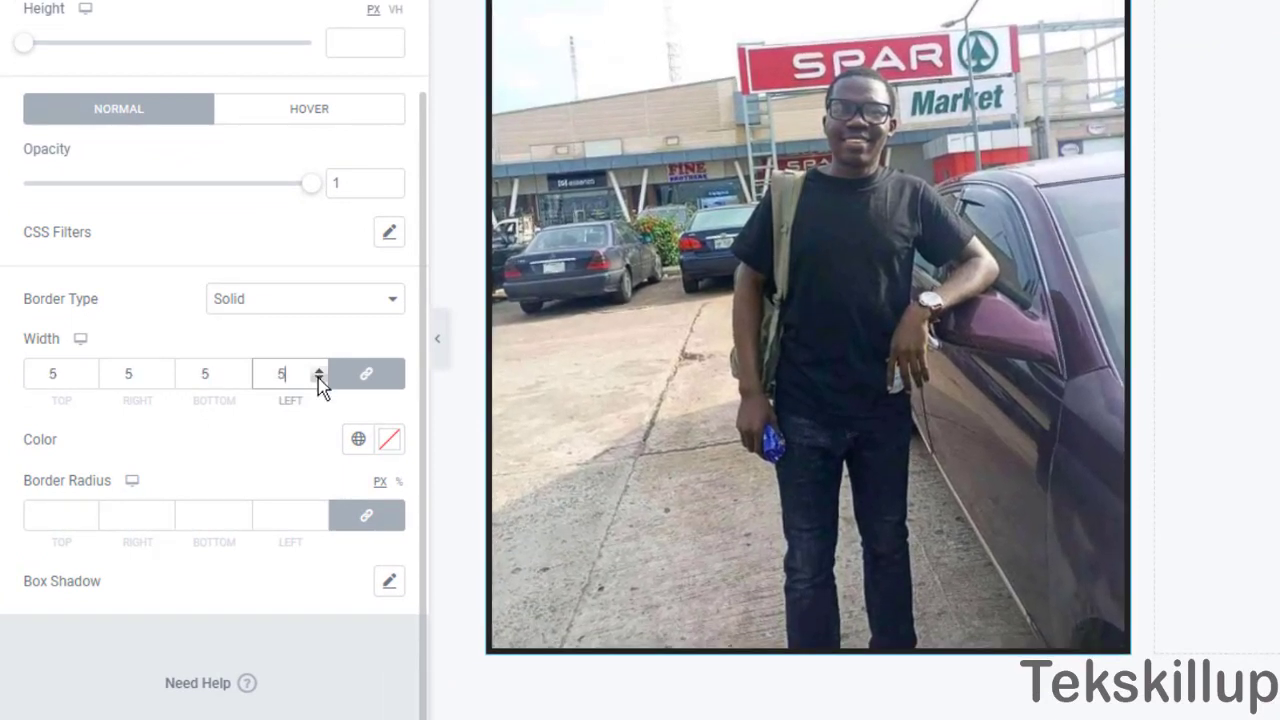
pyautogui.click(319, 377)
pyautogui.click(319, 377)
pyautogui.click(319, 377)
pyautogui.click(319, 377)
pyautogui.click(319, 377)
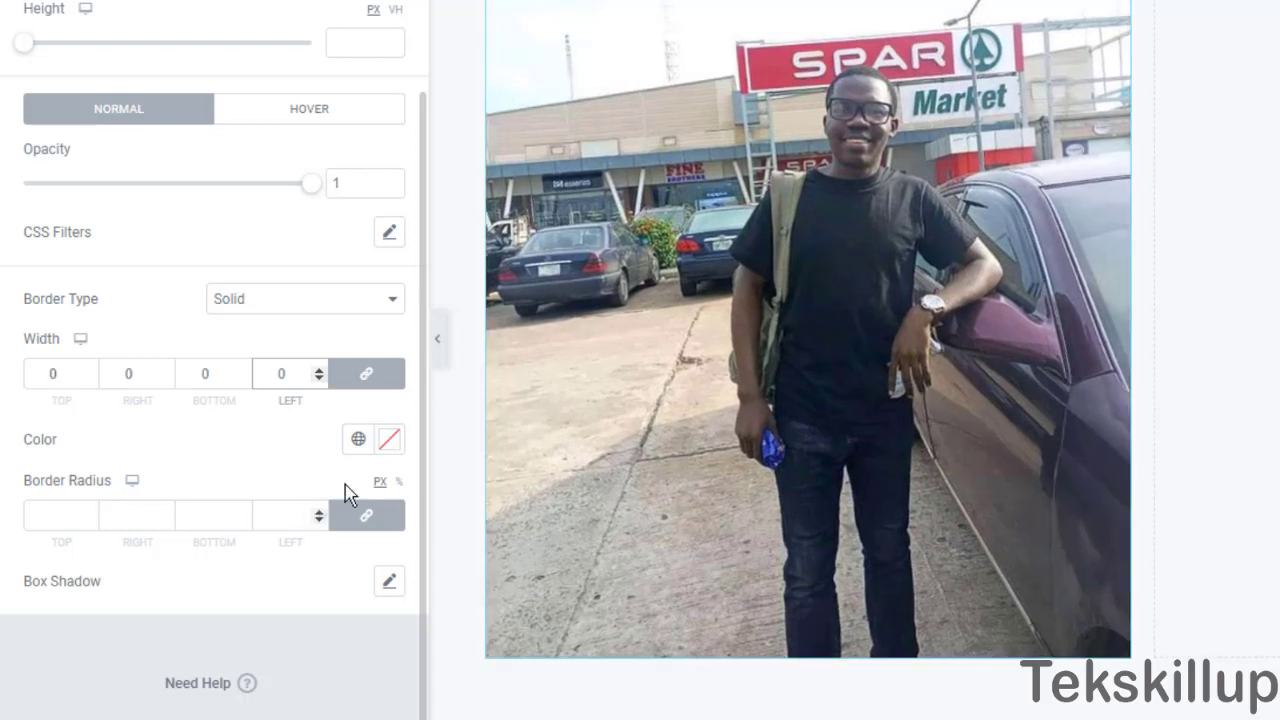
# Set the photo's border width to 6 on all four sides.
pyautogui.click(318, 370)
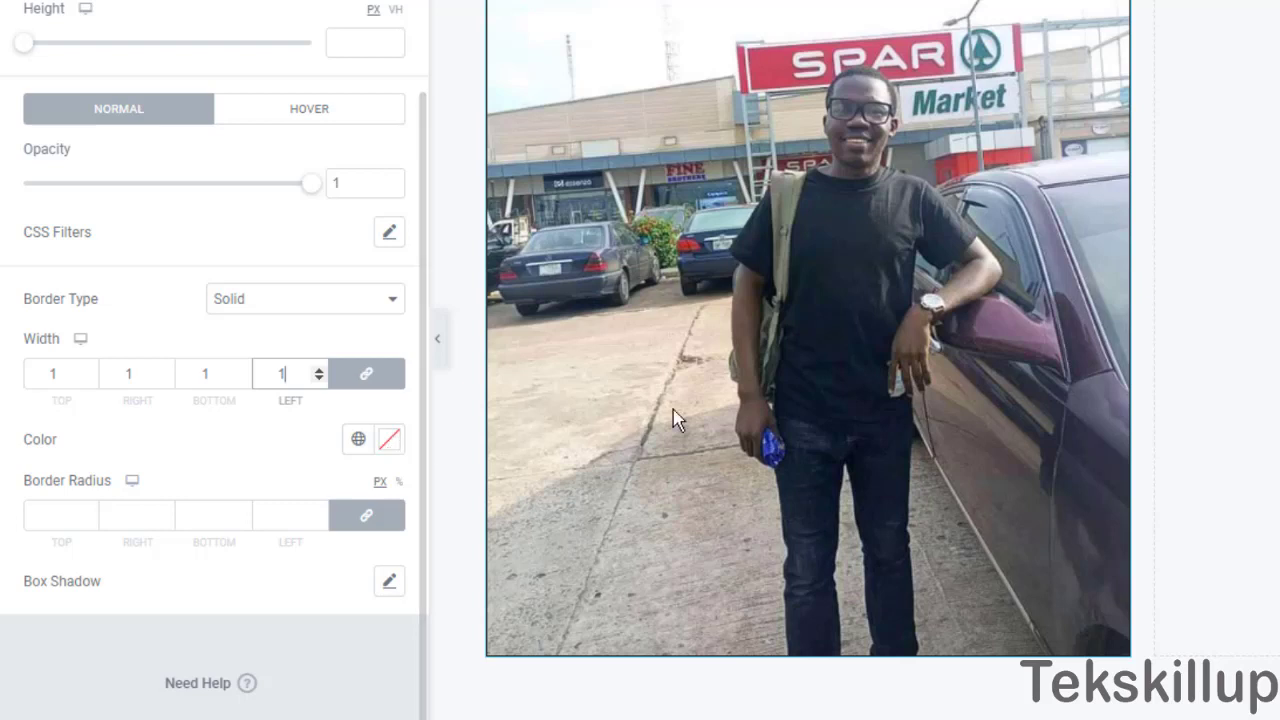
pyautogui.click(318, 370)
pyautogui.click(318, 370)
pyautogui.click(318, 370)
pyautogui.click(318, 370)
pyautogui.click(318, 370)
# Change the photo's border colour to bright blue #1933D6 and check it around the whole image.
pyautogui.click(387, 443)
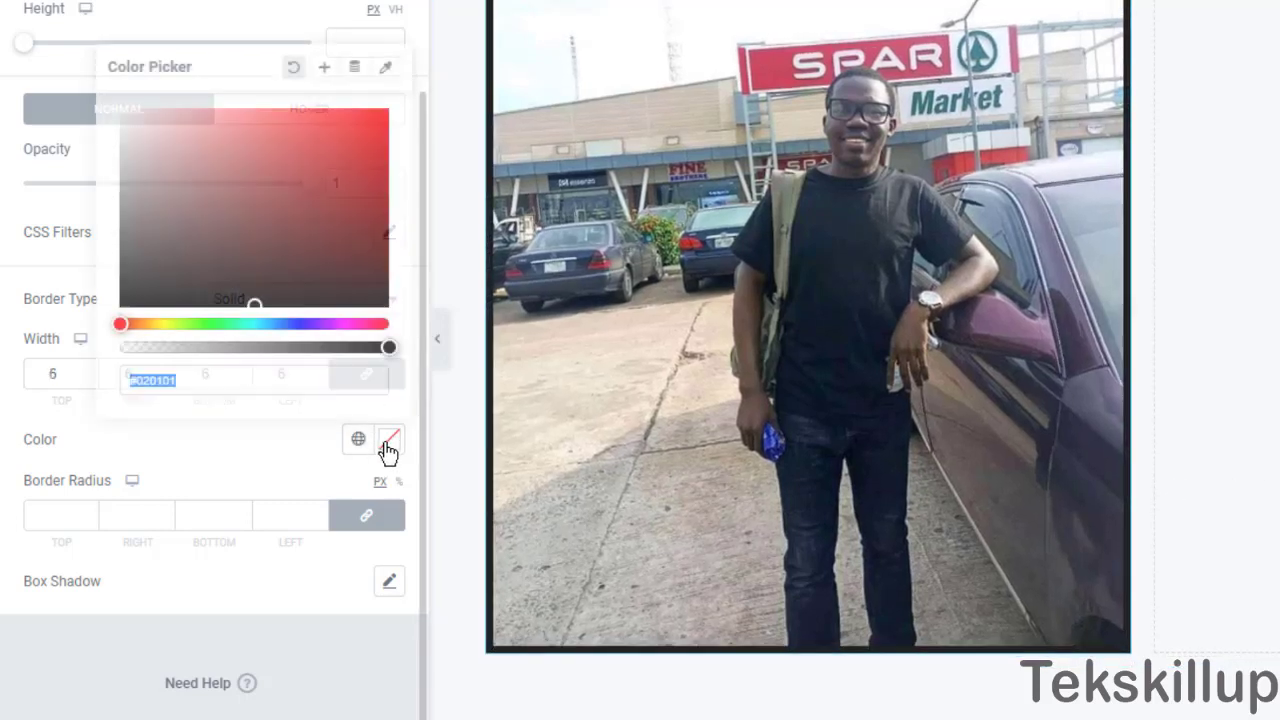
pyautogui.moveTo(243, 289); pyautogui.dragTo(361, 131)
pyautogui.moveTo(300, 193); pyautogui.dragTo(307, 289)
pyautogui.click(296, 324)
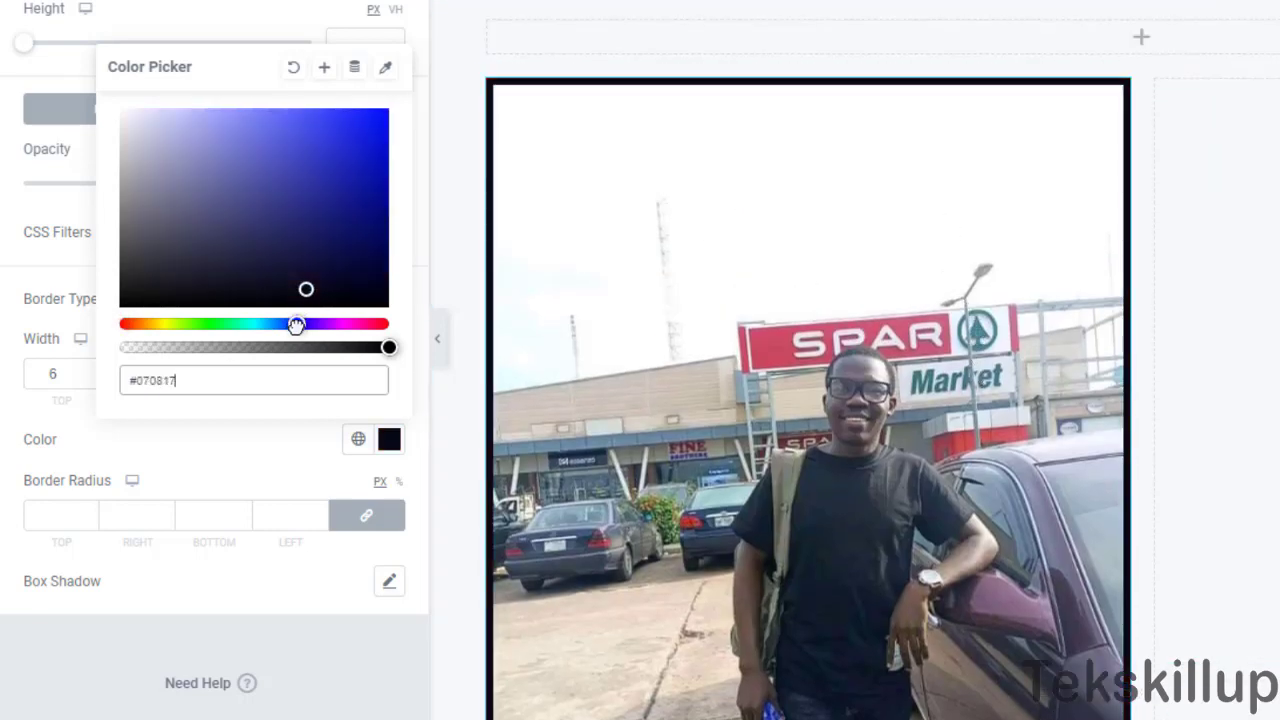
pyautogui.click(357, 142)
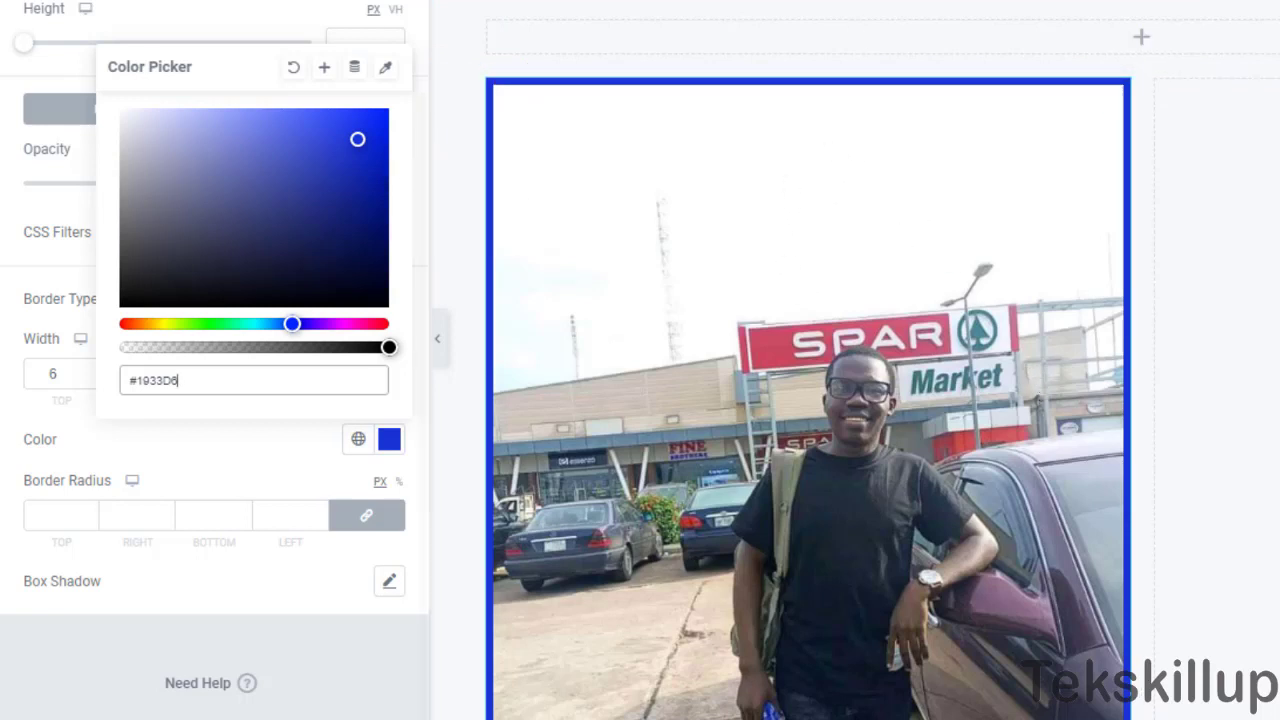
pyautogui.scroll(-5, 985, 328)
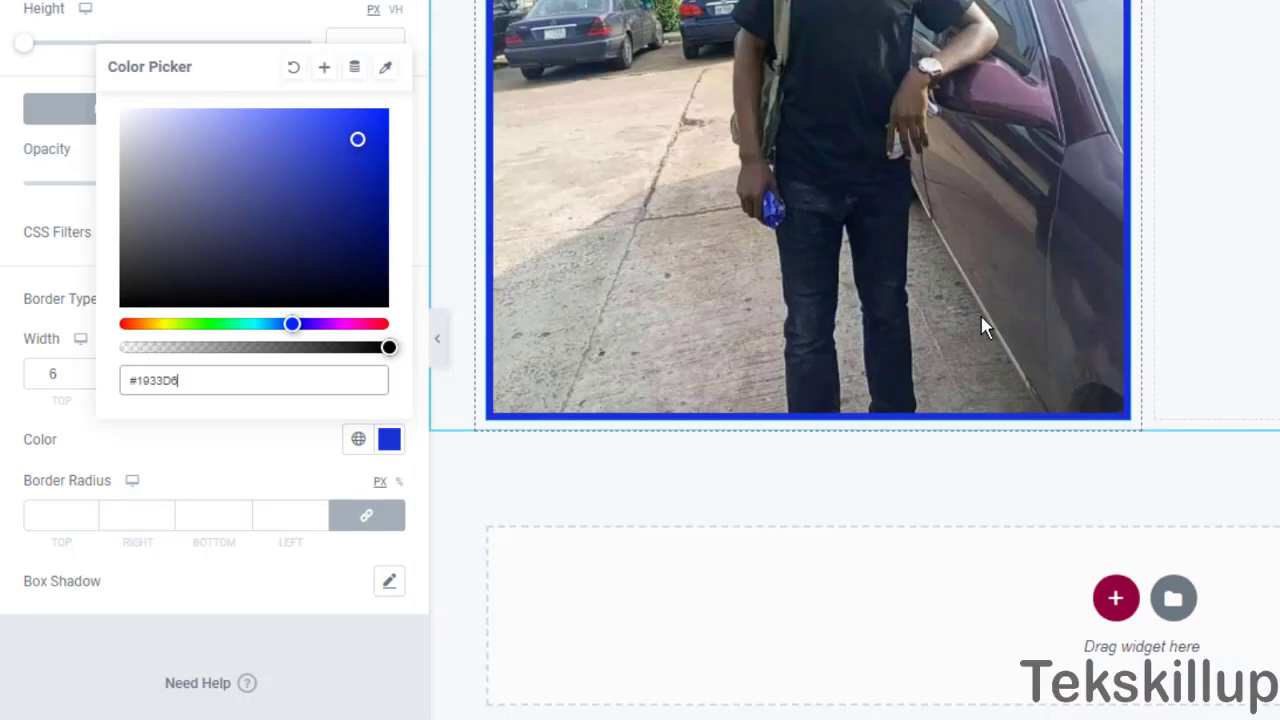
pyautogui.scroll(5, 985, 328)
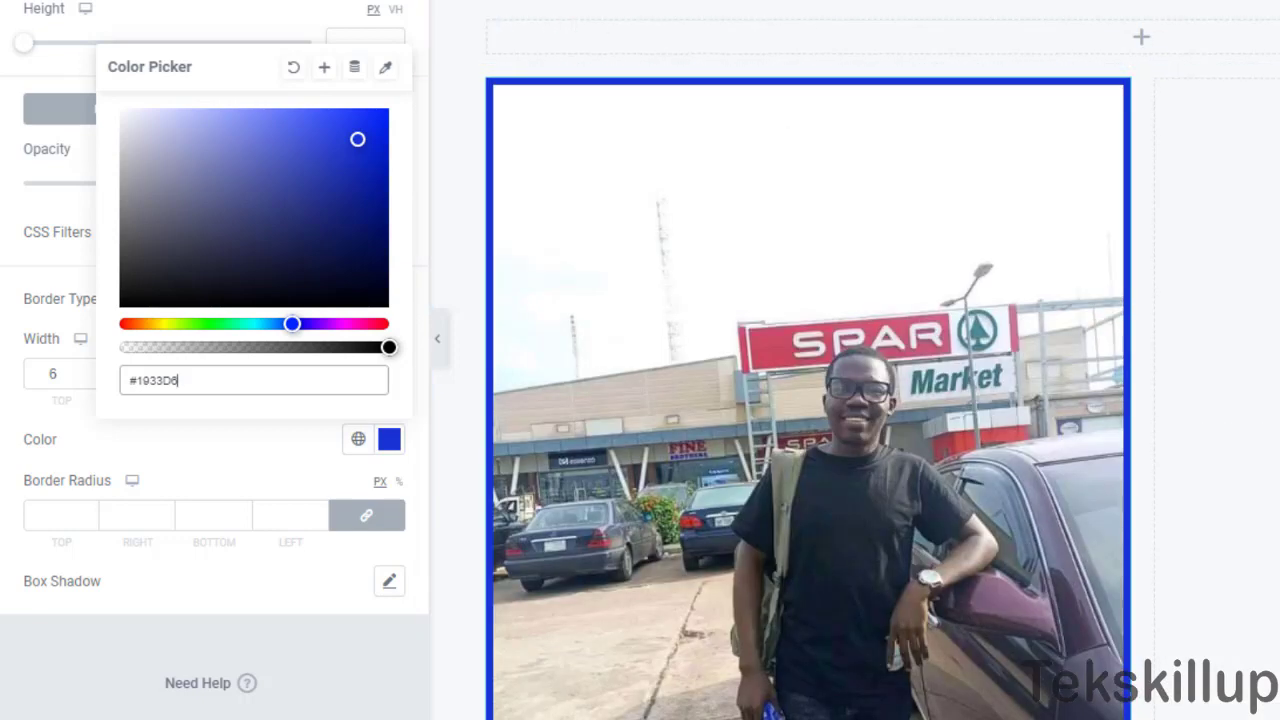
pyautogui.scroll(-2, 808, 400)
pyautogui.scroll(-1, 808, 400)
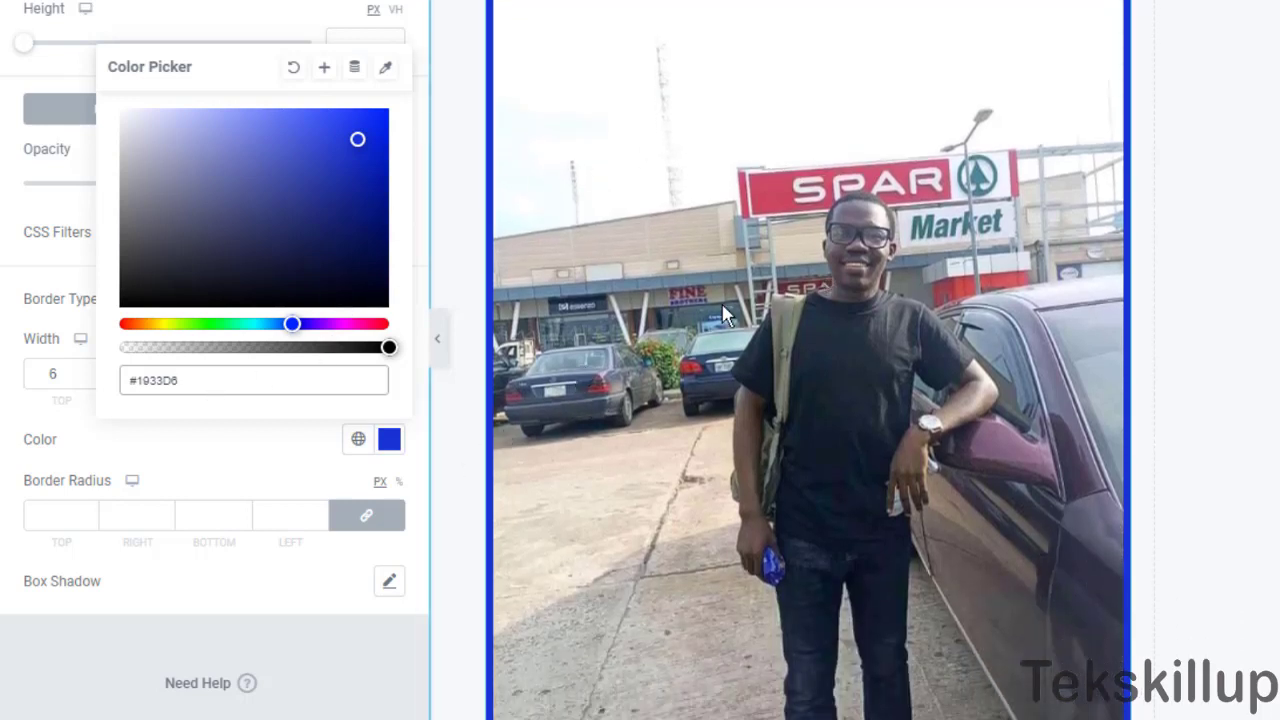
pyautogui.scroll(3, 452, 470)
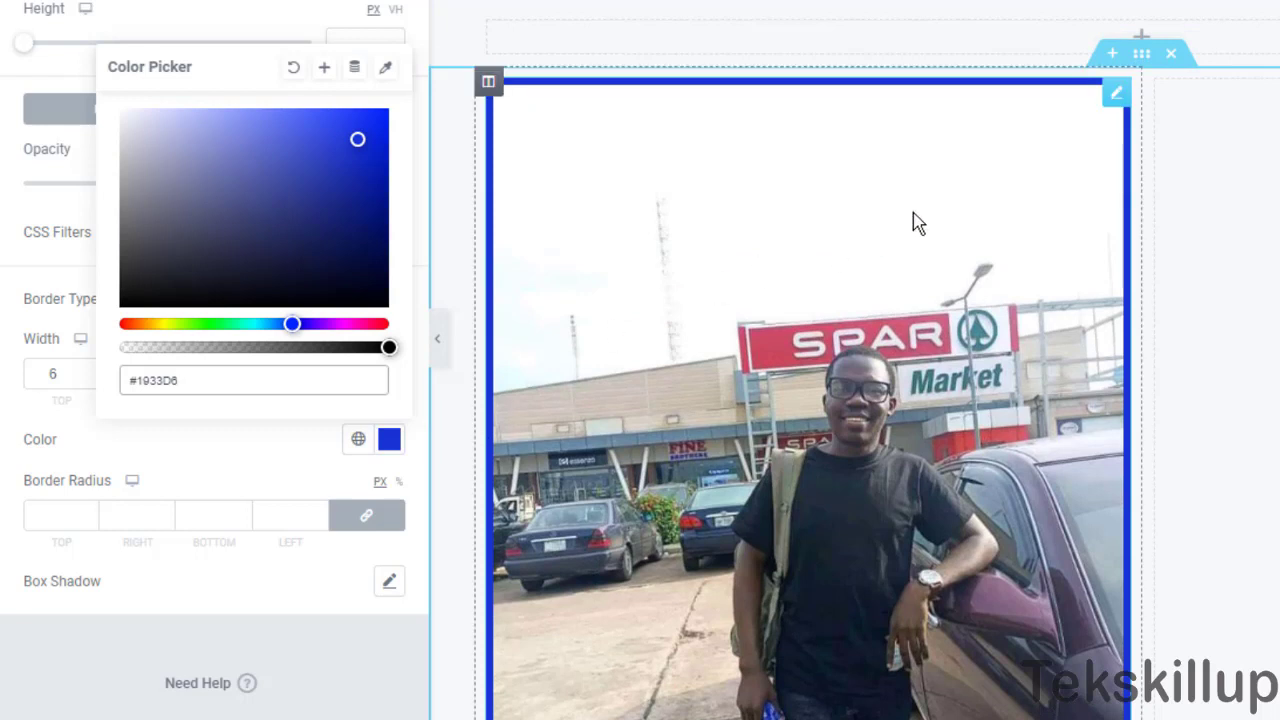
pyautogui.click(245, 598)
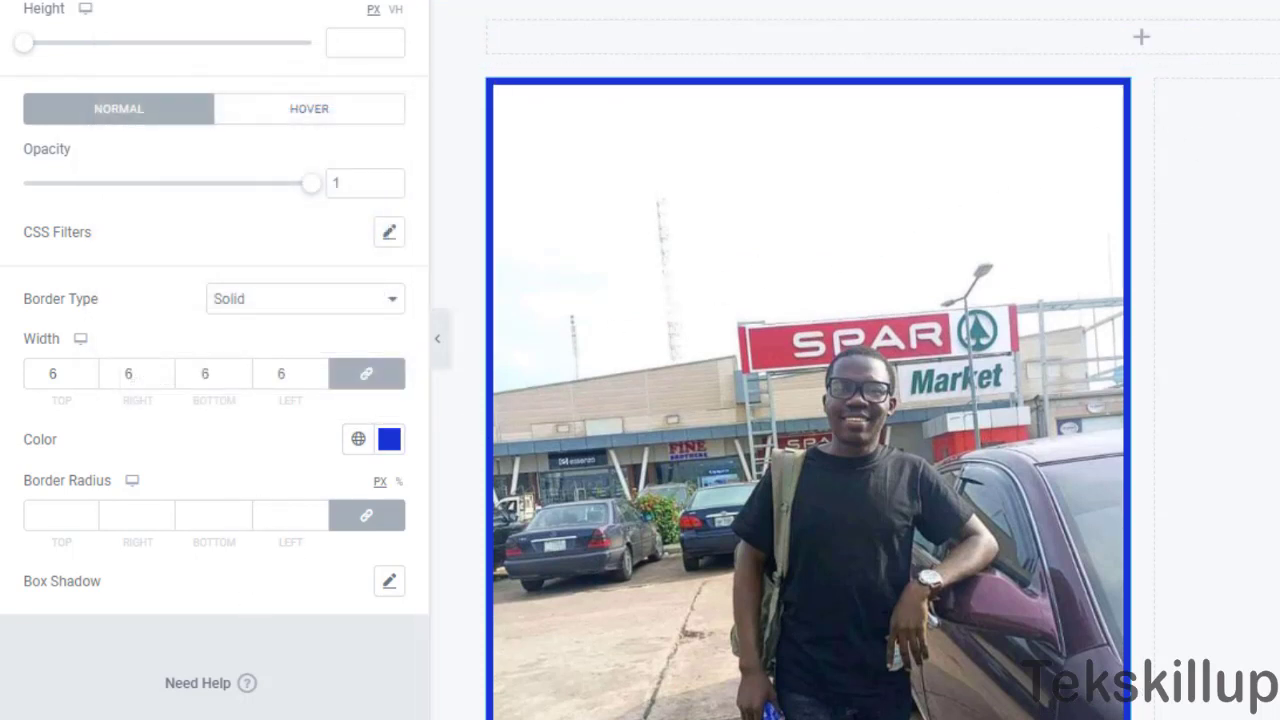
# Try to sample the heading's dark blue colour with the ColorPick Eyedropper extension, and close its colour read-out.
pyautogui.click(1222, 20)
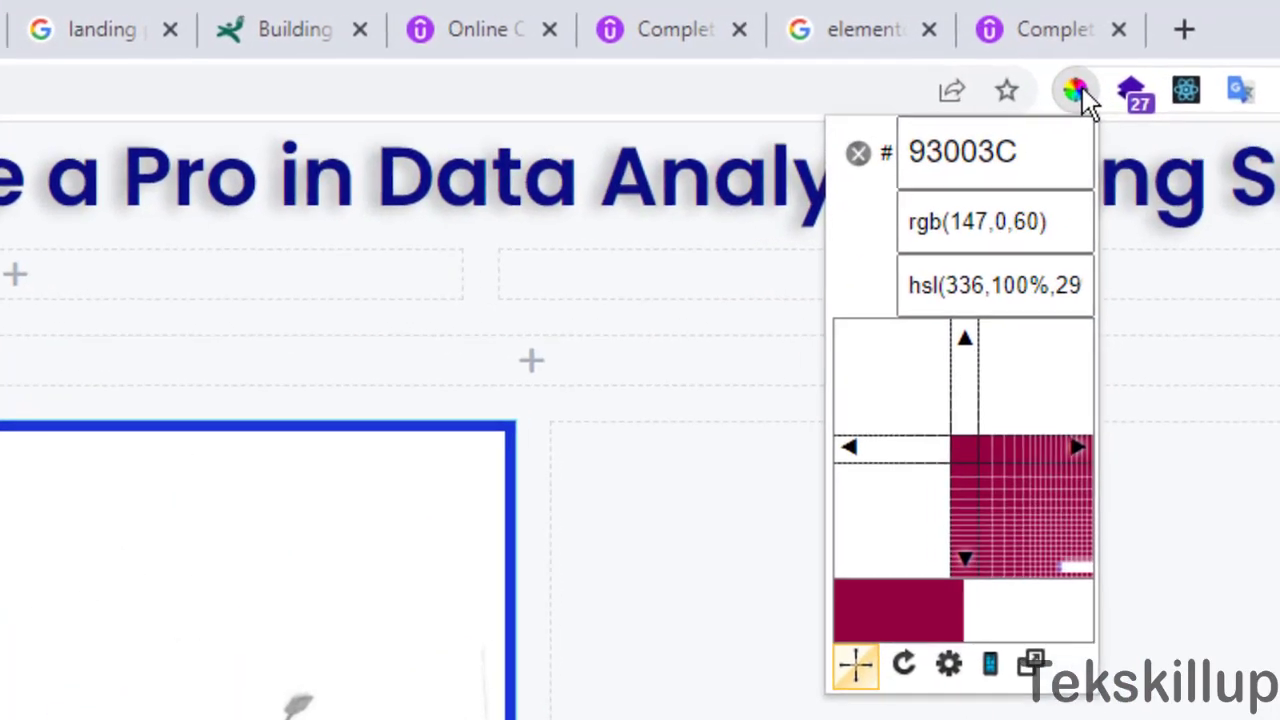
pyautogui.click(975, 222)
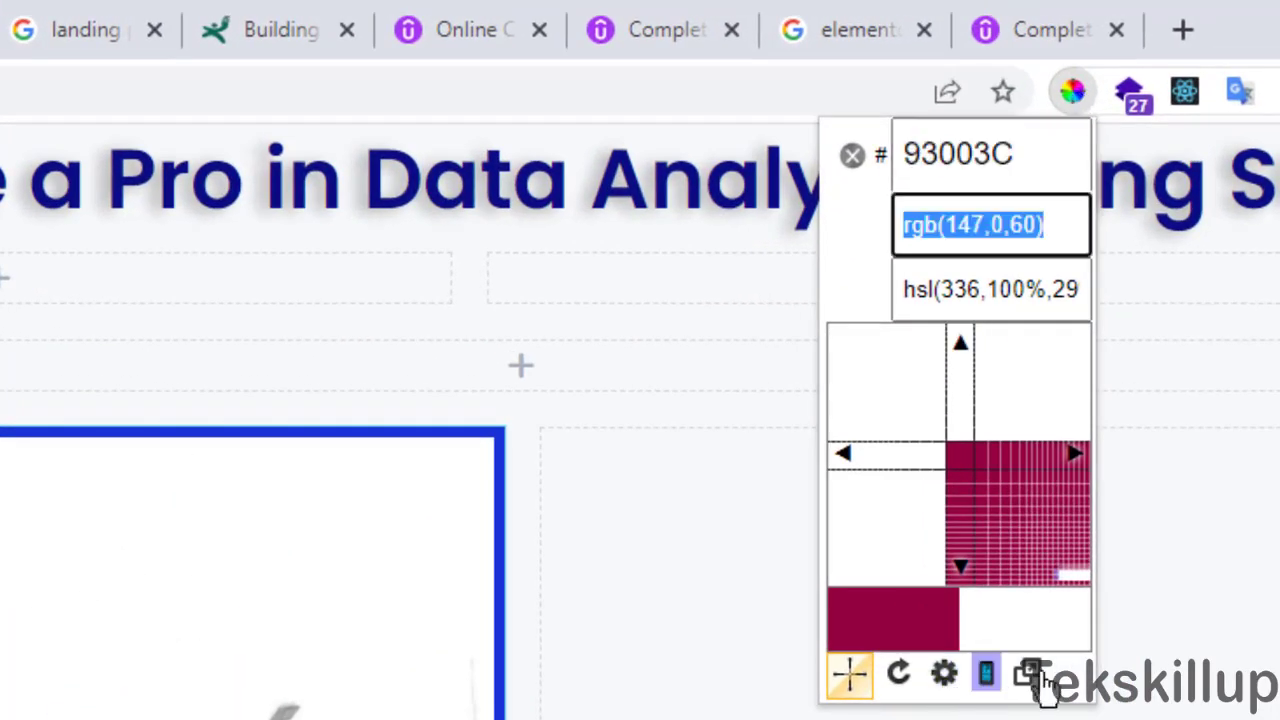
pyautogui.click(990, 262)
pyautogui.click(1040, 135)
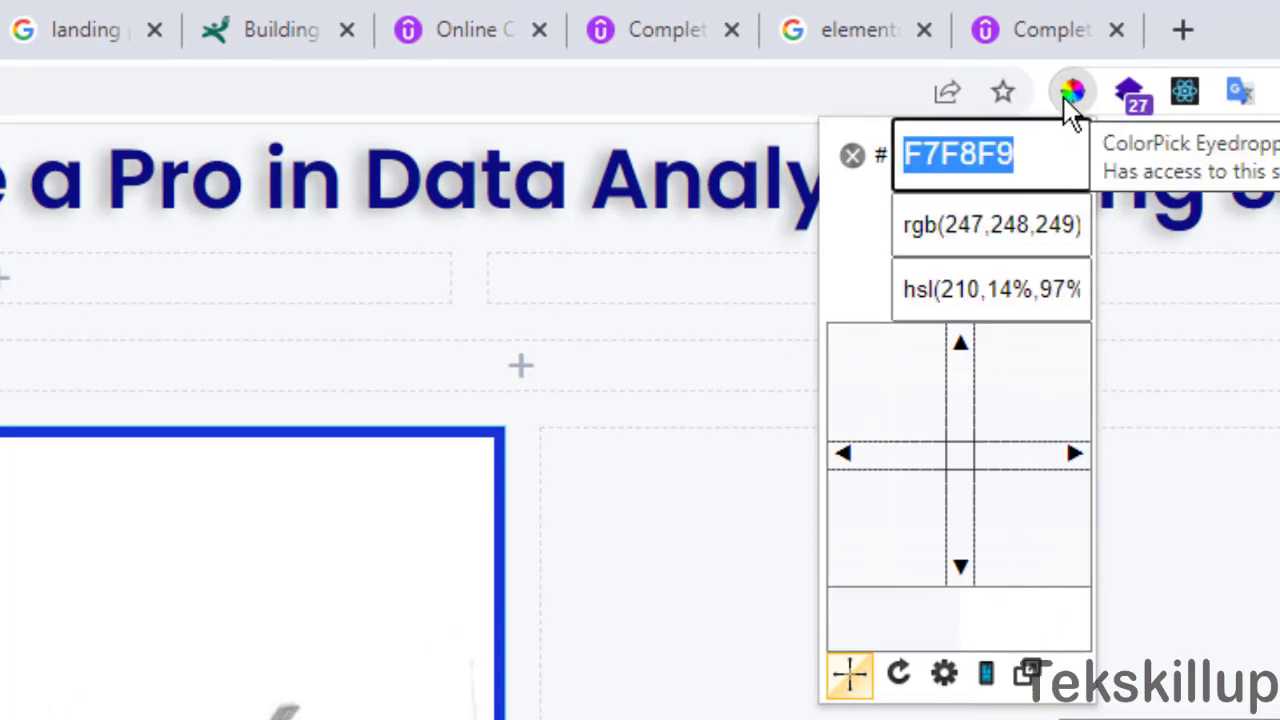
pyautogui.click(1073, 100)
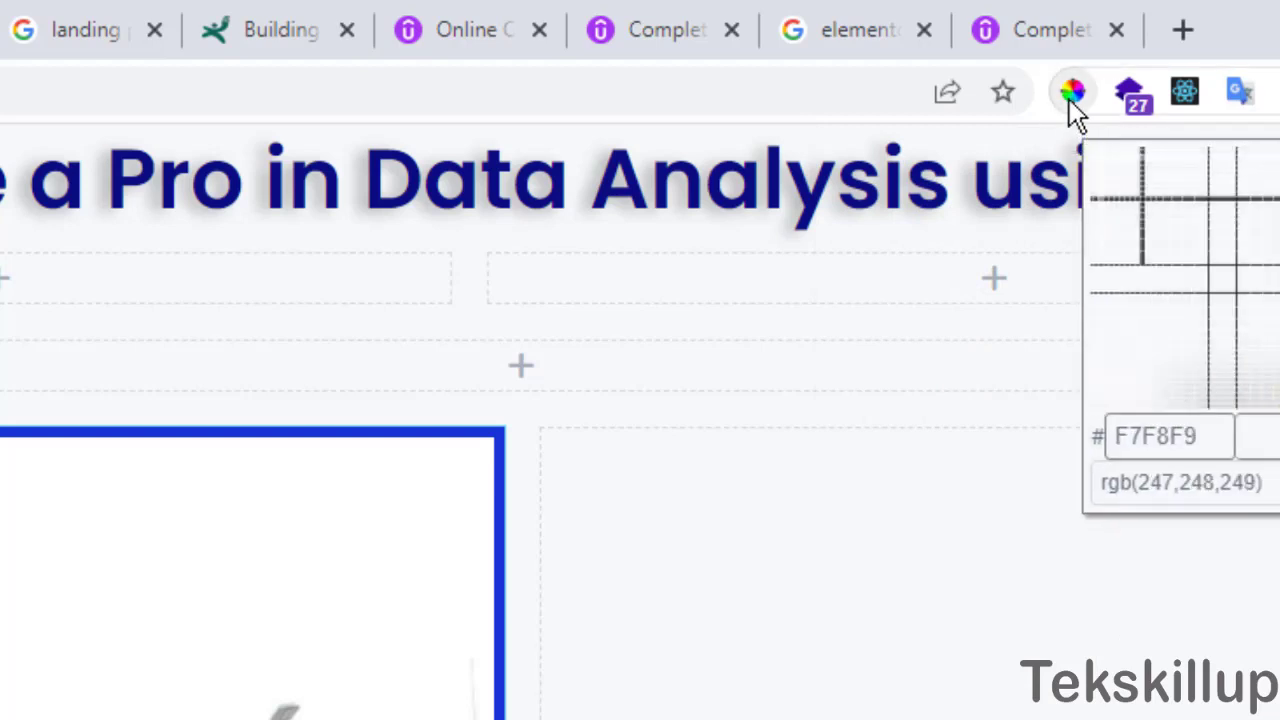
pyautogui.click(1071, 93)
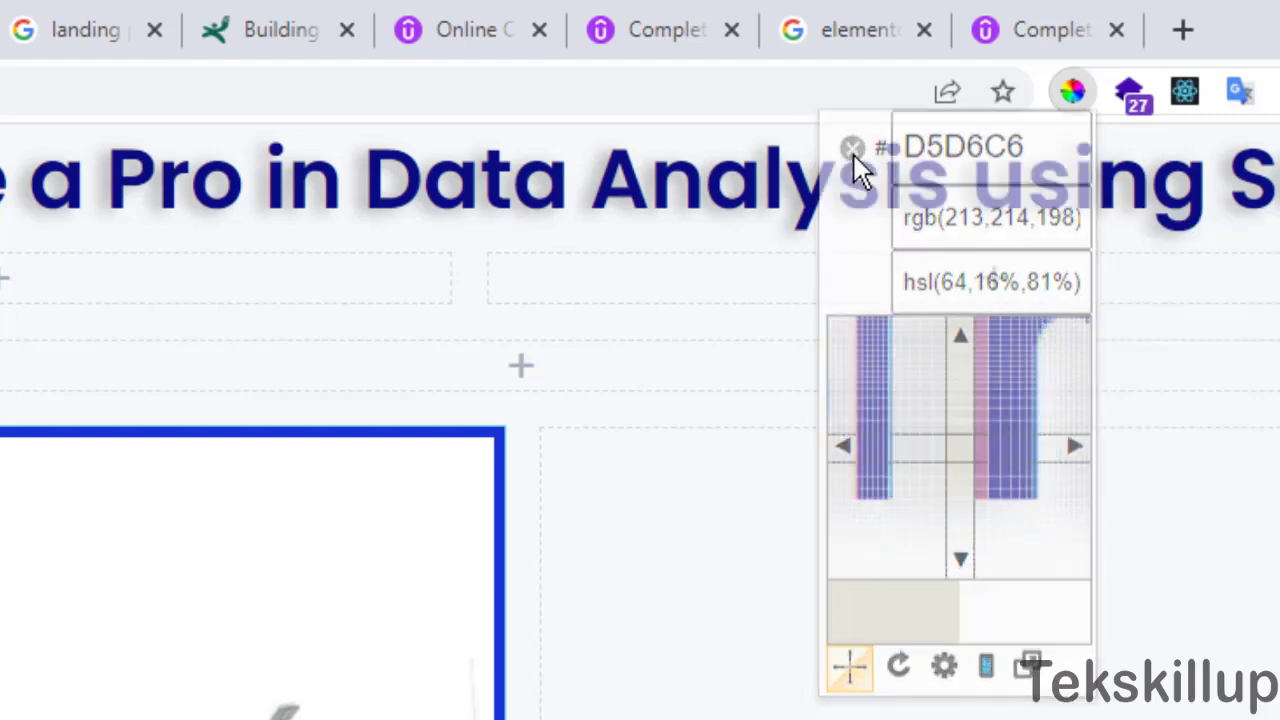
pyautogui.click(853, 155)
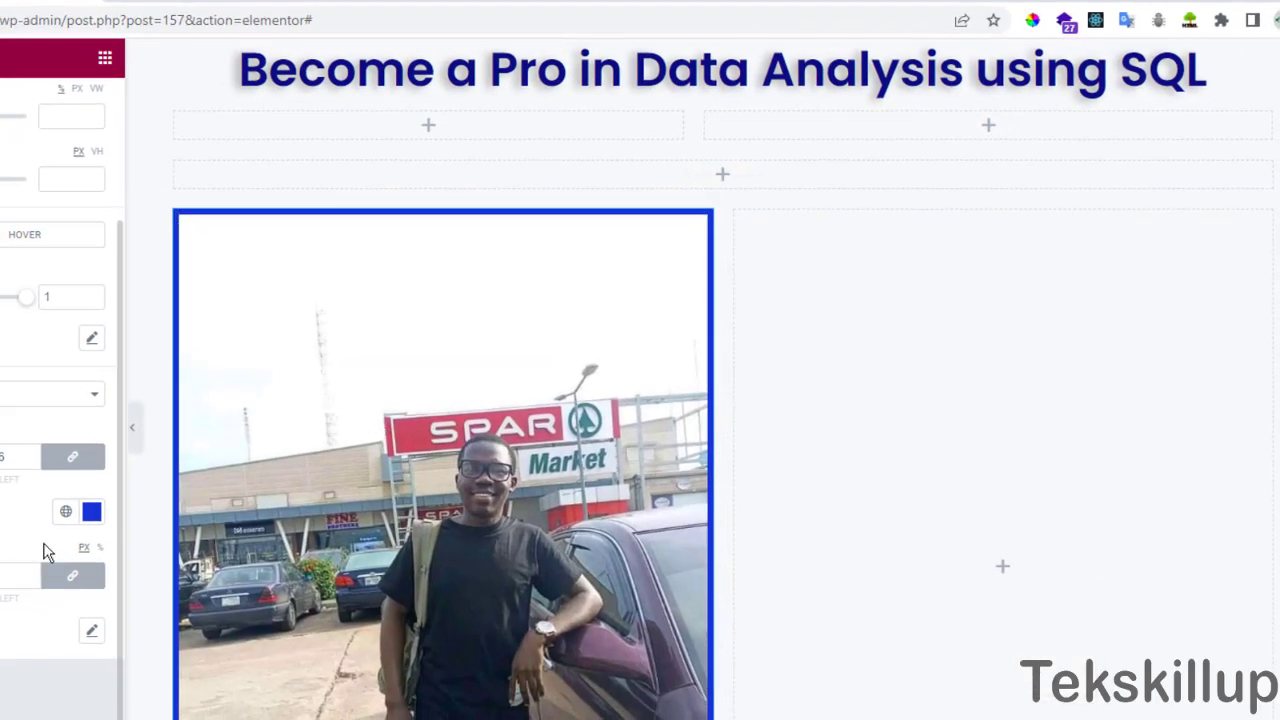
# Darken the photo's border colour to a navy blue similar to the heading's.
pyautogui.click(92, 511)
pyautogui.click(70, 325)
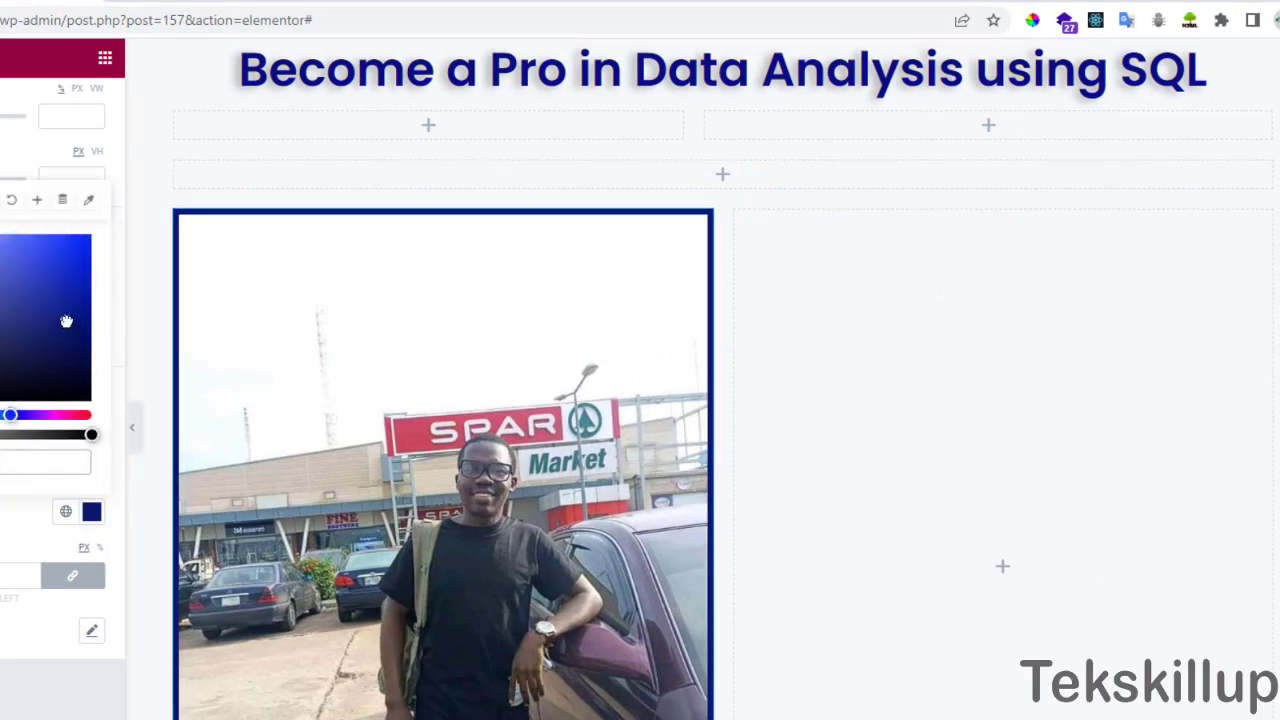
pyautogui.moveTo(66, 317); pyautogui.dragTo(66, 304)
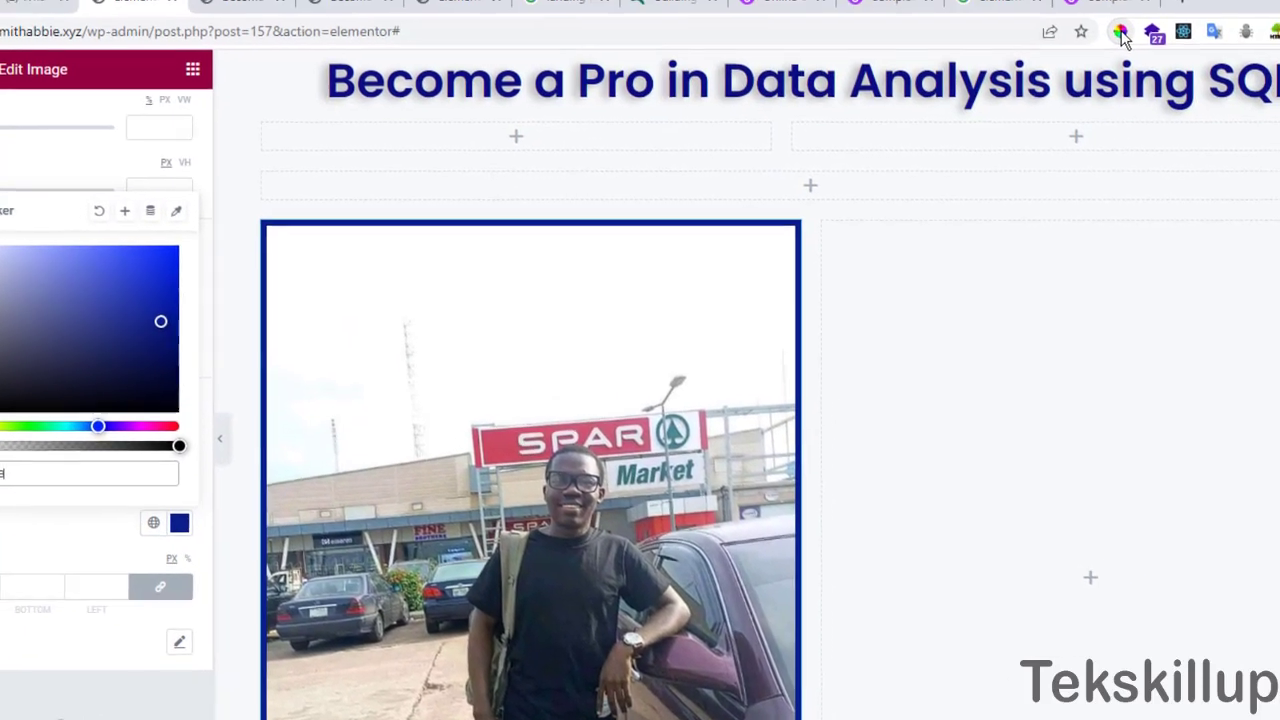
# Sample the photo's navy border colour with the ColorPick Eyedropper extension and select the hex and RGB codes in its read-out.
pyautogui.click(1119, 33)
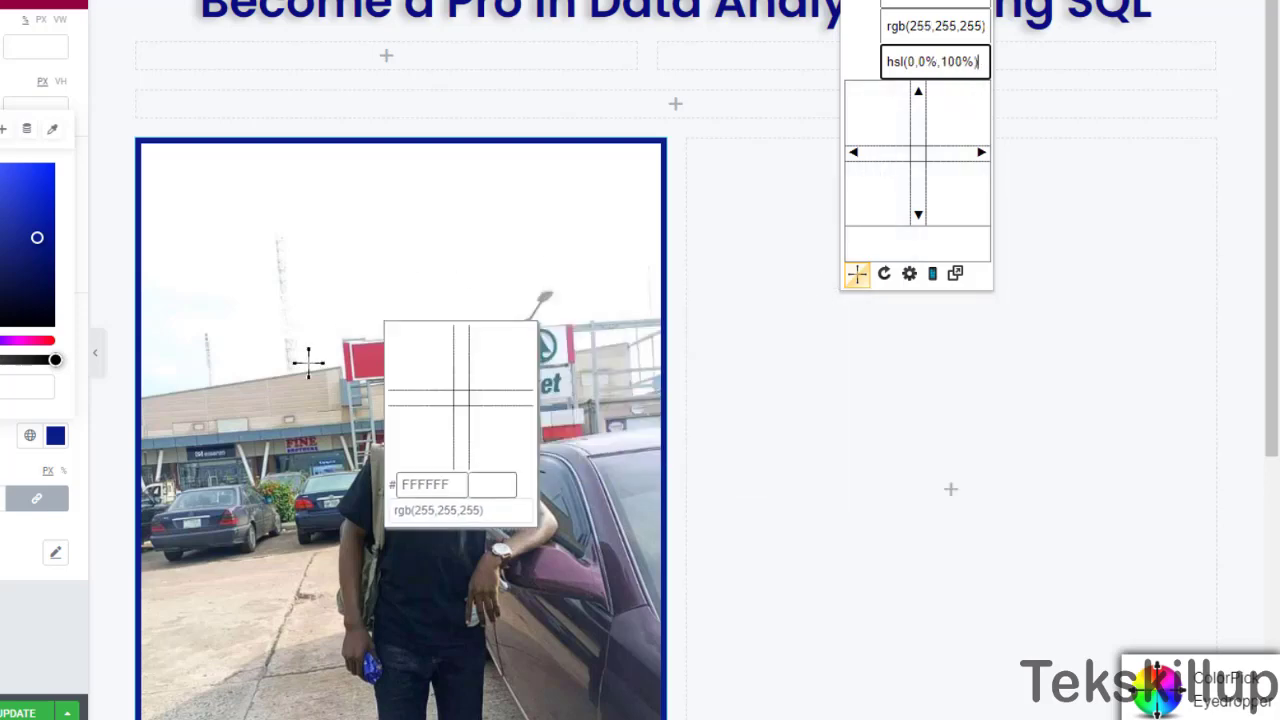
pyautogui.click(136, 582)
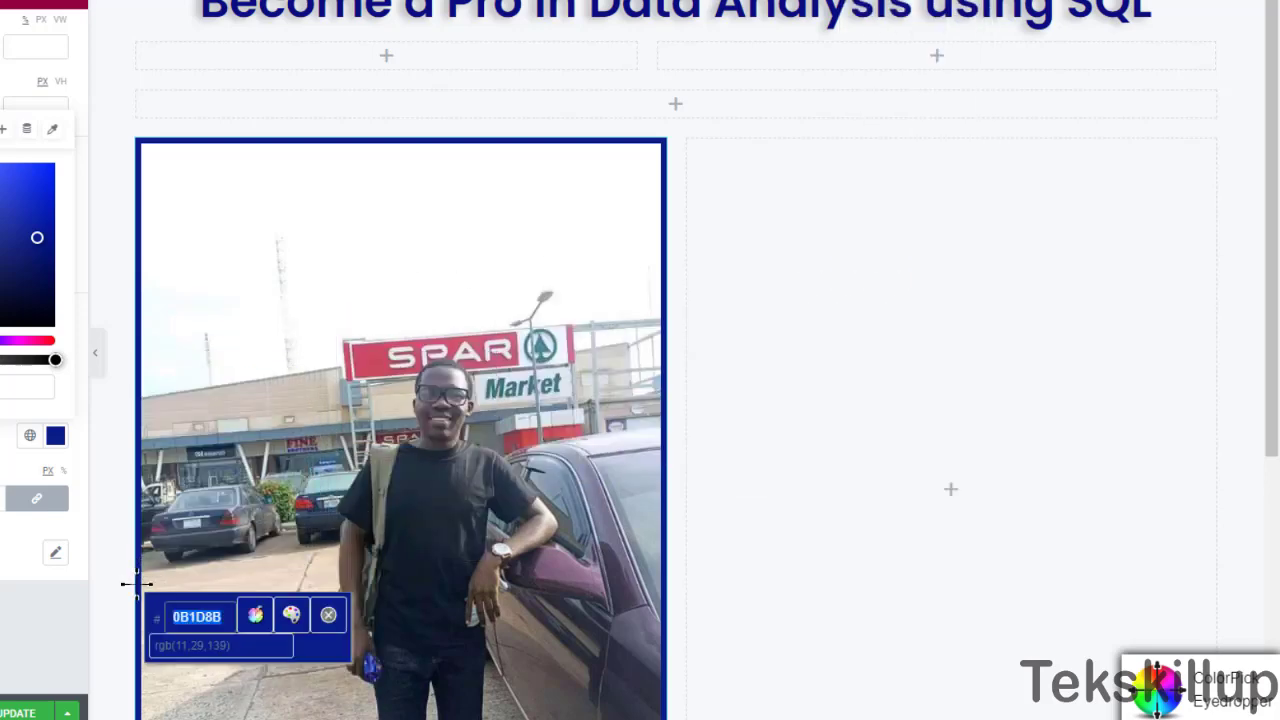
pyautogui.press('Tab')
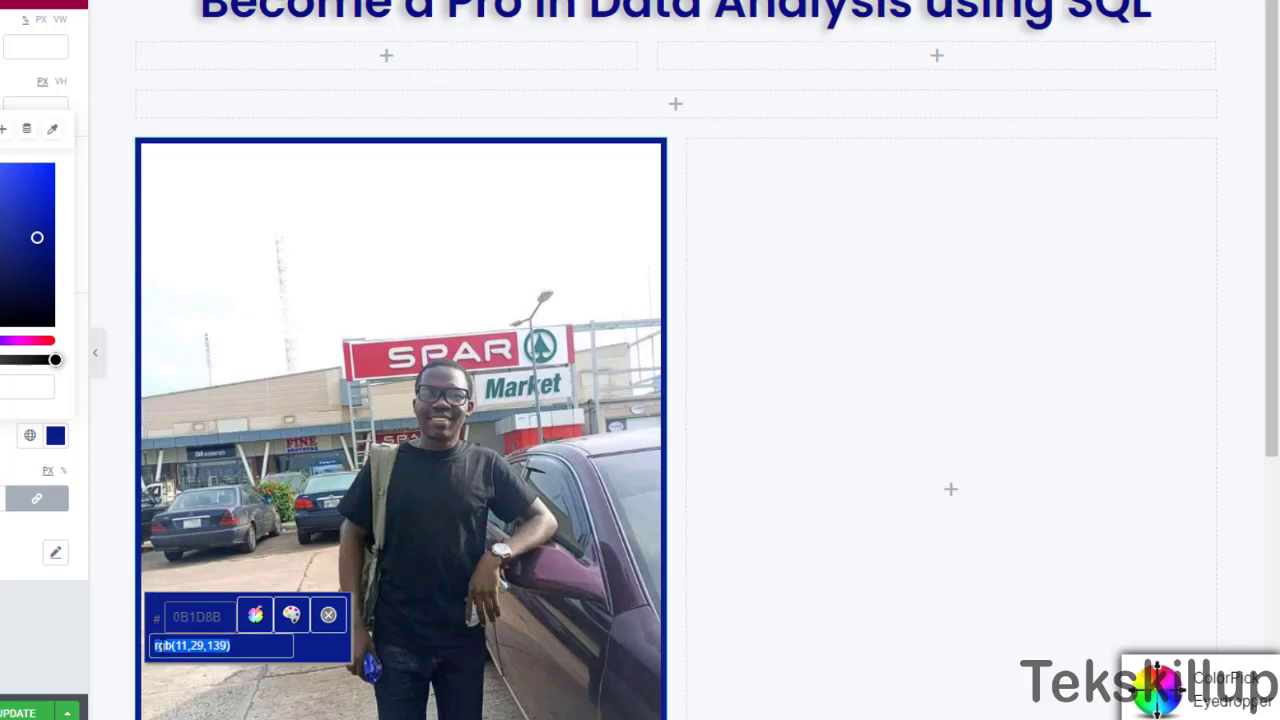
pyautogui.hotkey('shift', 'Tab')
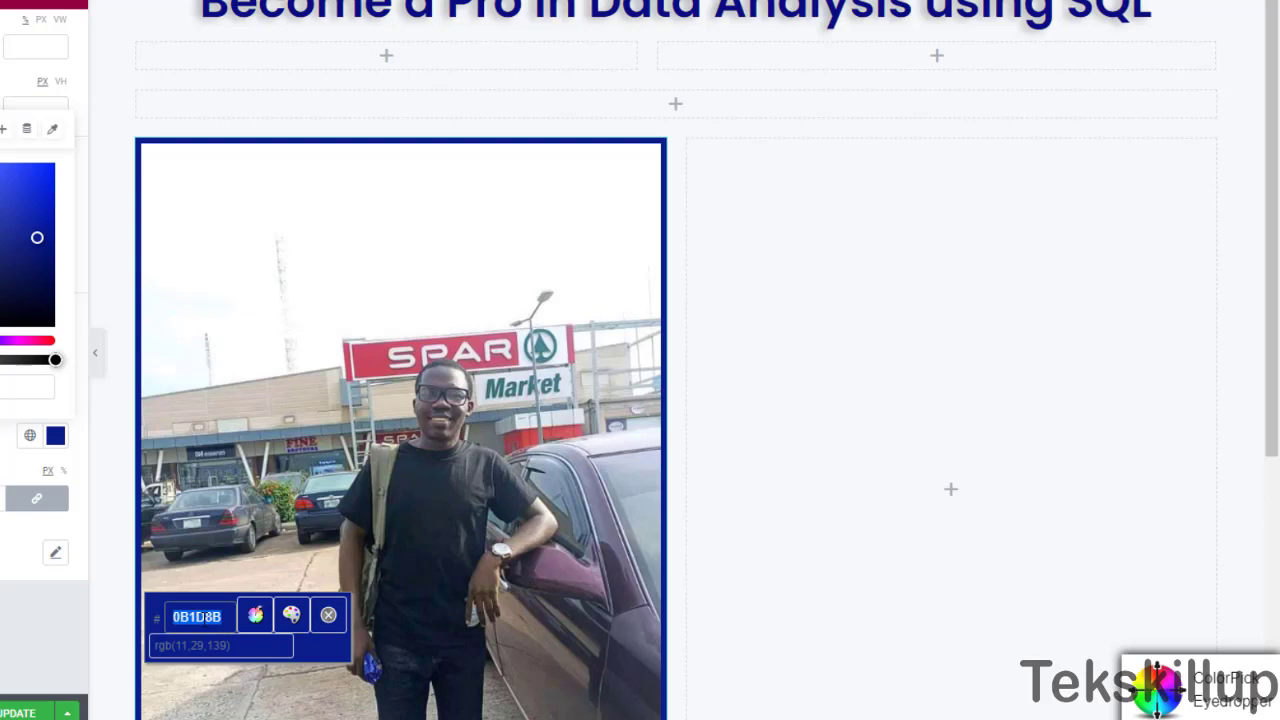
pyautogui.click(240, 645)
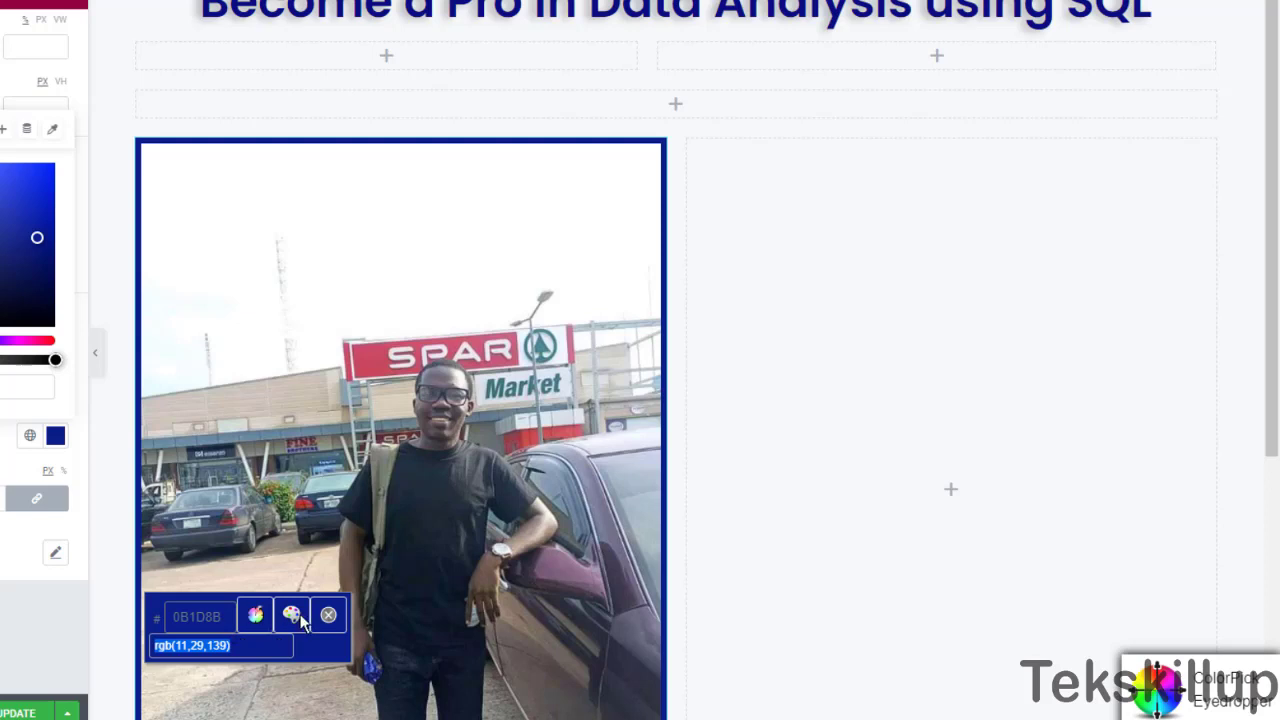
pyautogui.click(251, 638)
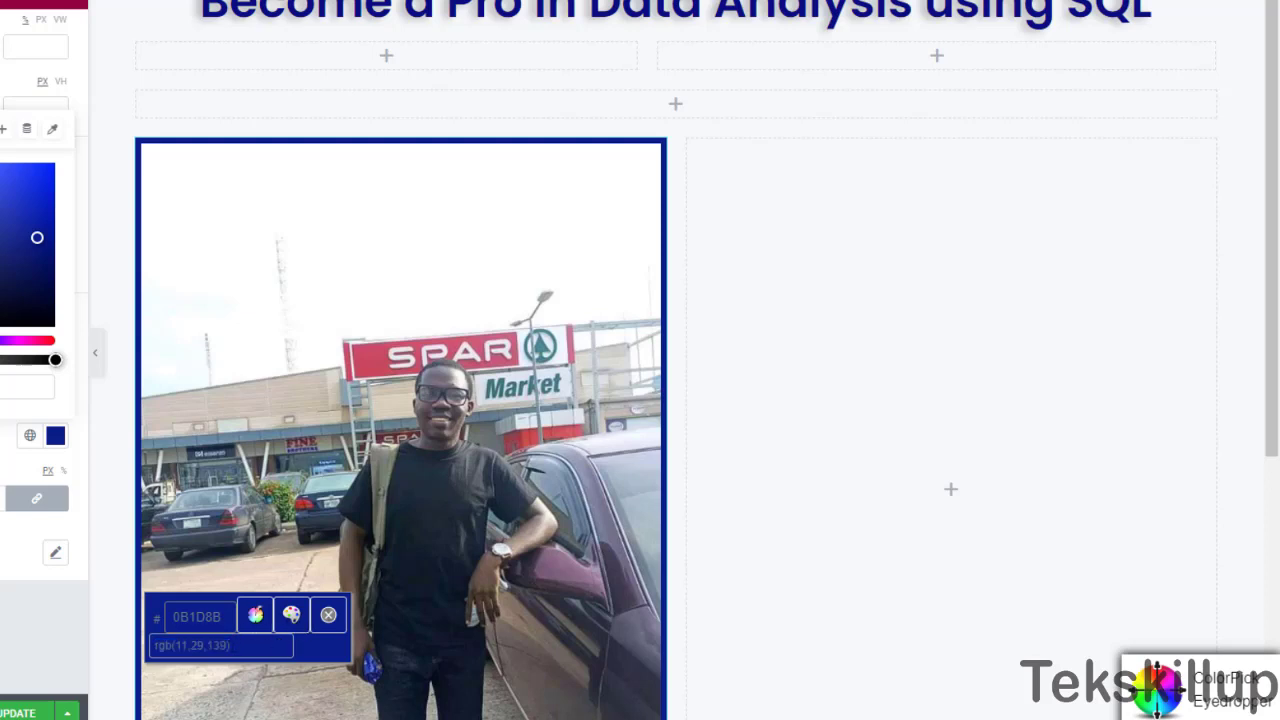
pyautogui.click(243, 648)
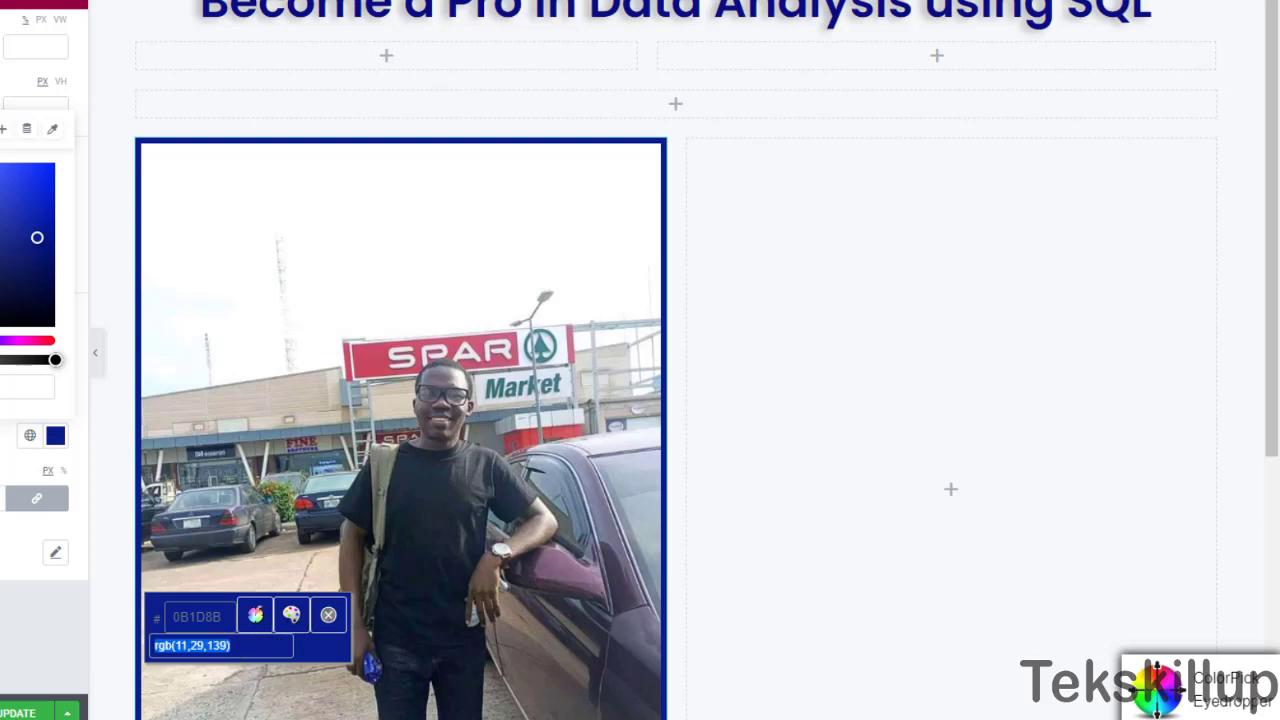
# Copy the sampled border colour's hex code 0B1D8B from the eyedropper read-out.
pyautogui.click(226, 618)
pyautogui.moveTo(226, 617); pyautogui.dragTo(184, 617)
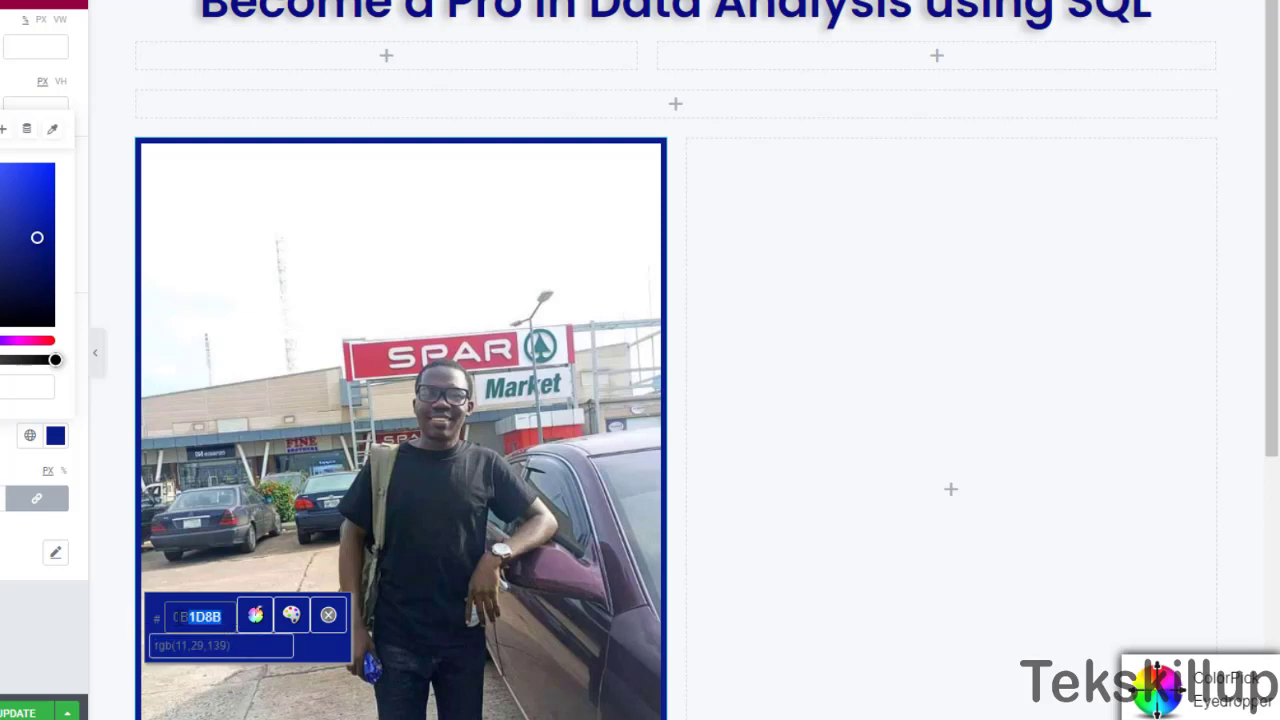
pyautogui.click(176, 617)
pyautogui.click(241, 646)
pyautogui.moveTo(240, 646); pyautogui.dragTo(155, 646)
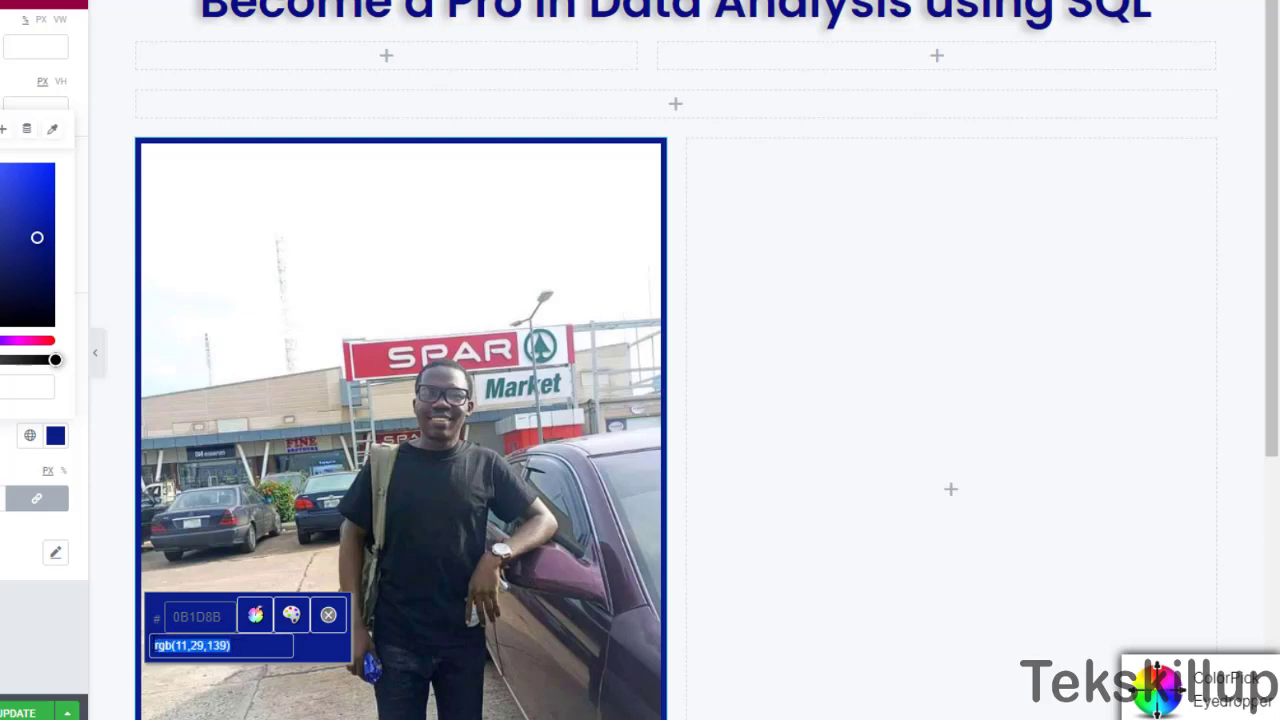
pyautogui.click(226, 620)
pyautogui.hotkey('ctrl', 'c')
pyautogui.click(228, 621)
pyautogui.moveTo(228, 617); pyautogui.dragTo(180, 617)
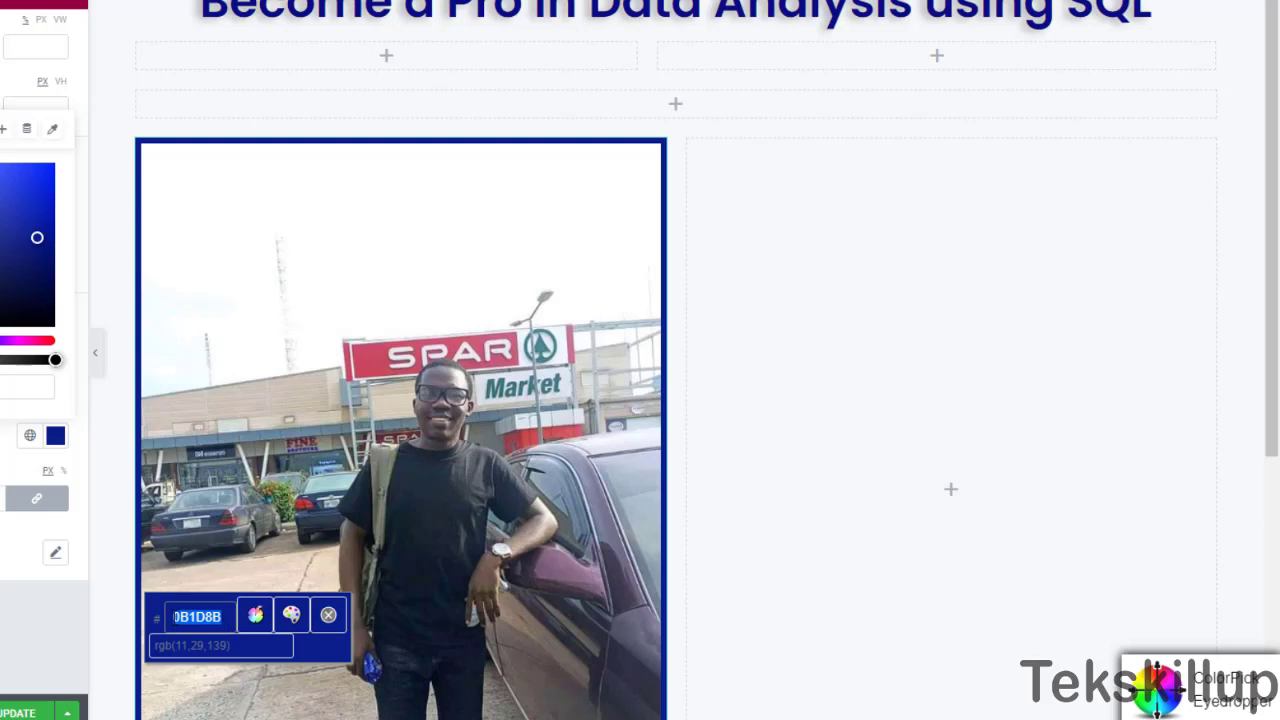
pyautogui.click(15, 387)
pyautogui.press('super')
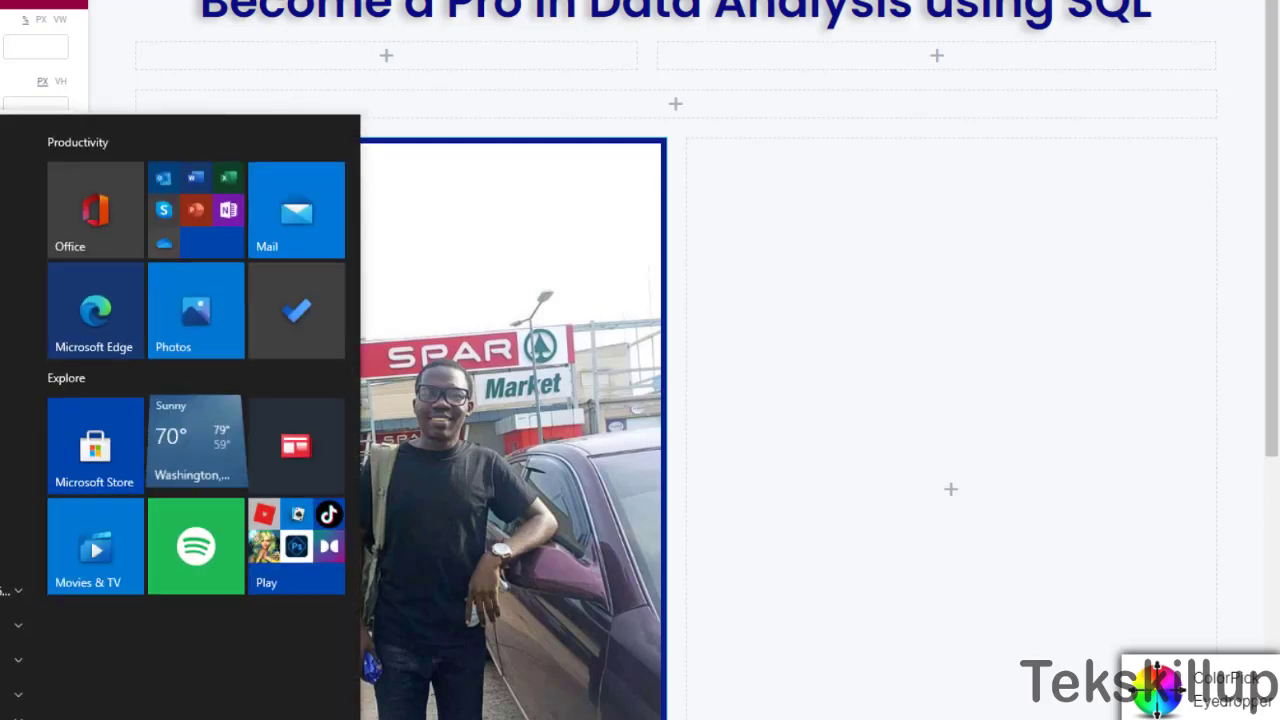
pyautogui.scroll(-6, 12, 523)
pyautogui.scroll(-8, 12, 500)
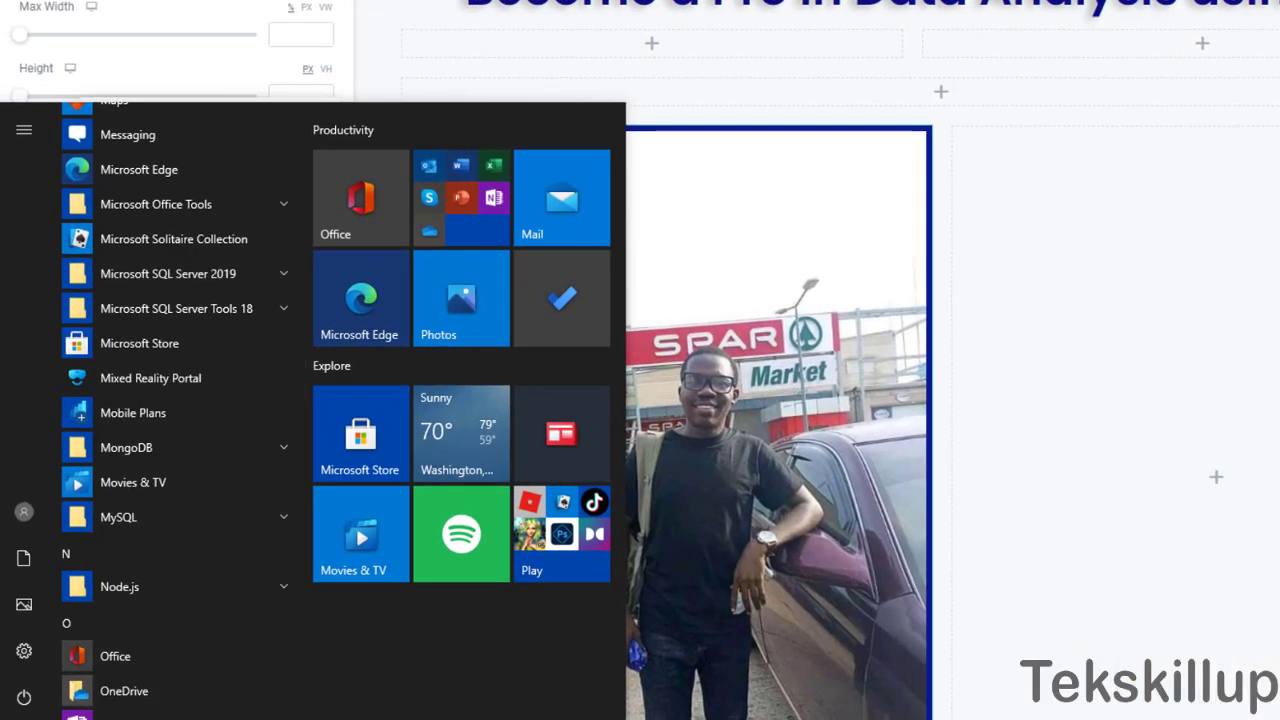
pyautogui.press('super')
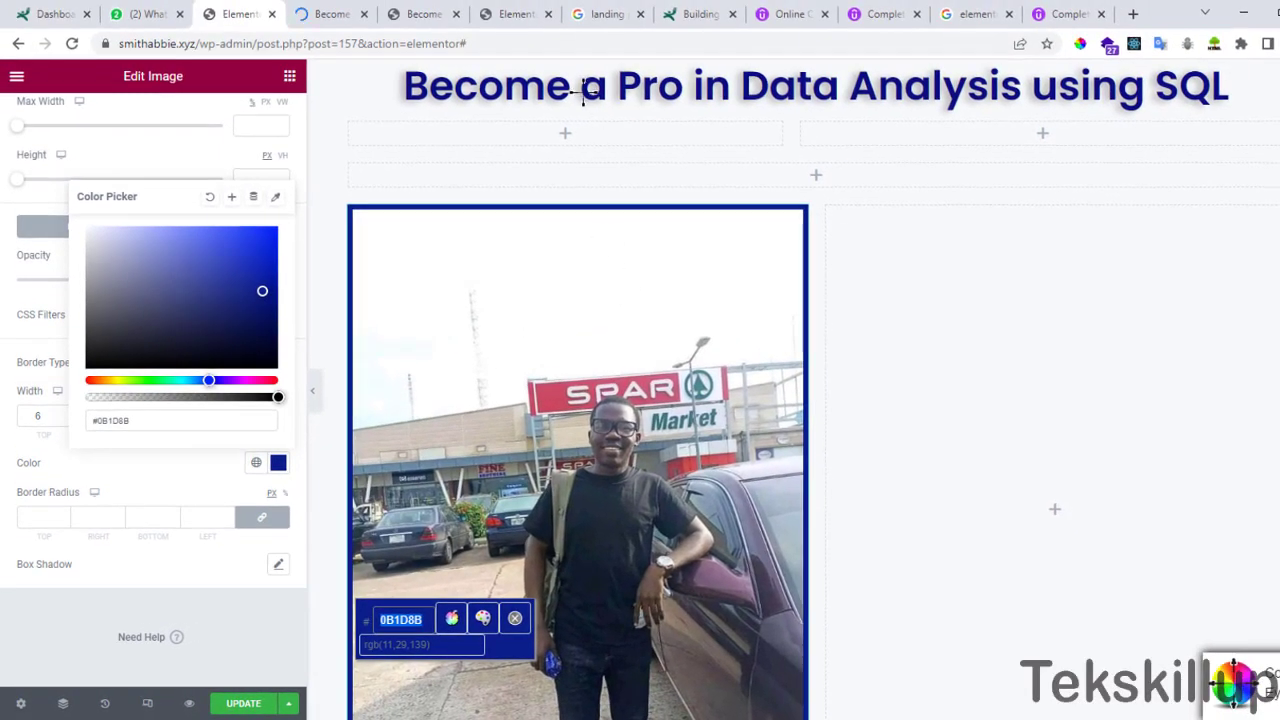
# Paste the hex code 0B1D8B into a new browser tab's address bar, return to the Elementor page and close the eyedropper read-out.
pyautogui.click(1068, 14)
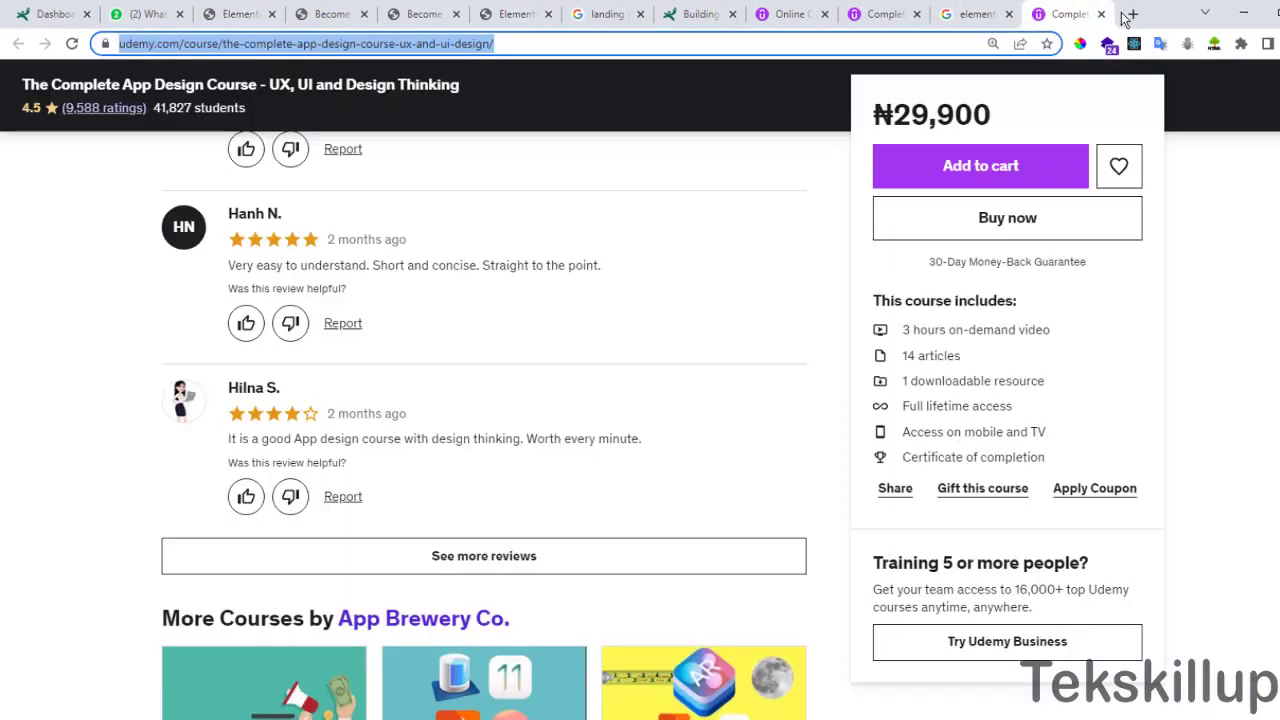
pyautogui.click(1133, 14)
pyautogui.hotkey('ctrl', 'v')
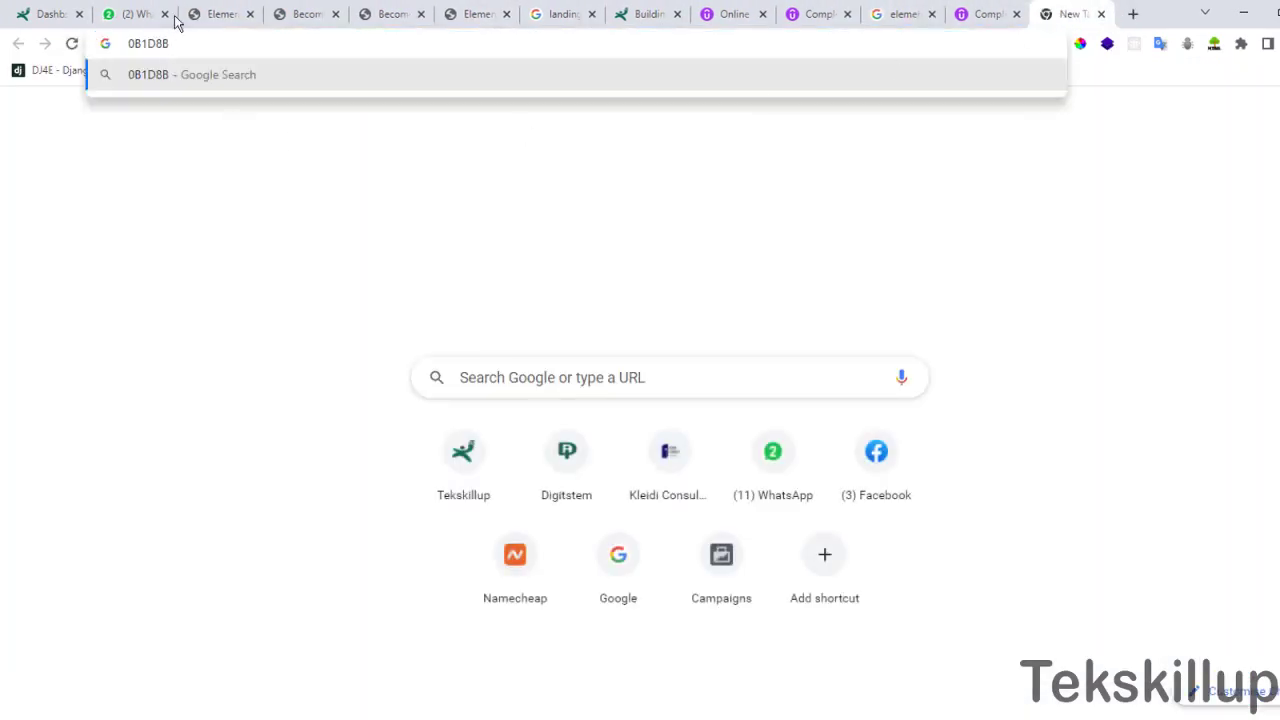
pyautogui.click(249, 14)
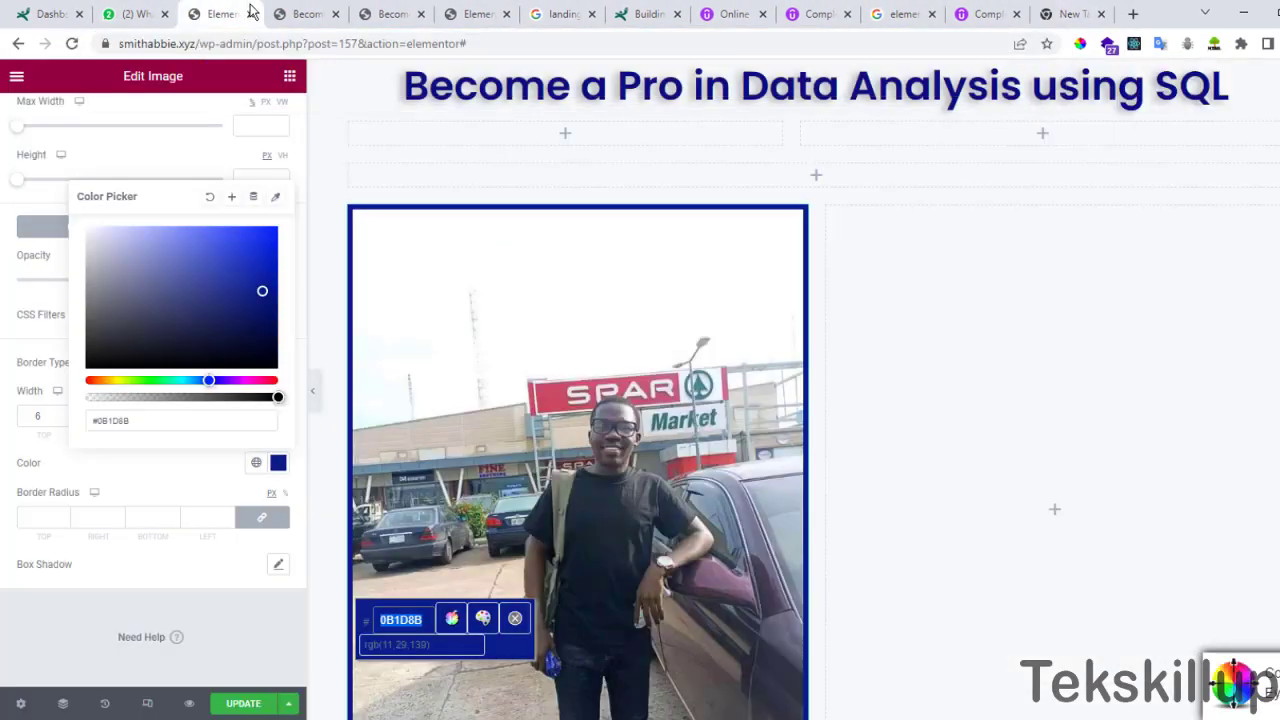
pyautogui.click(515, 618)
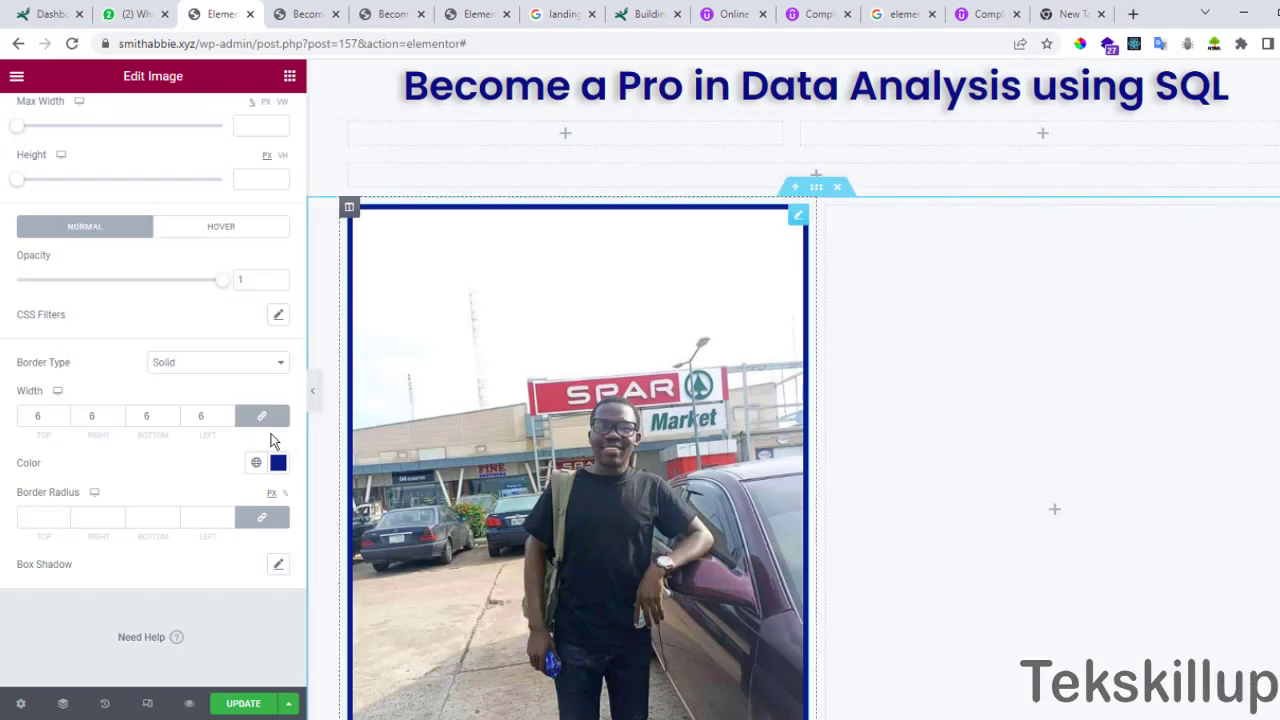
# Set the photo's border width to 1 and its border radius to 10 on all four sides.
pyautogui.tripleClick(228, 420)
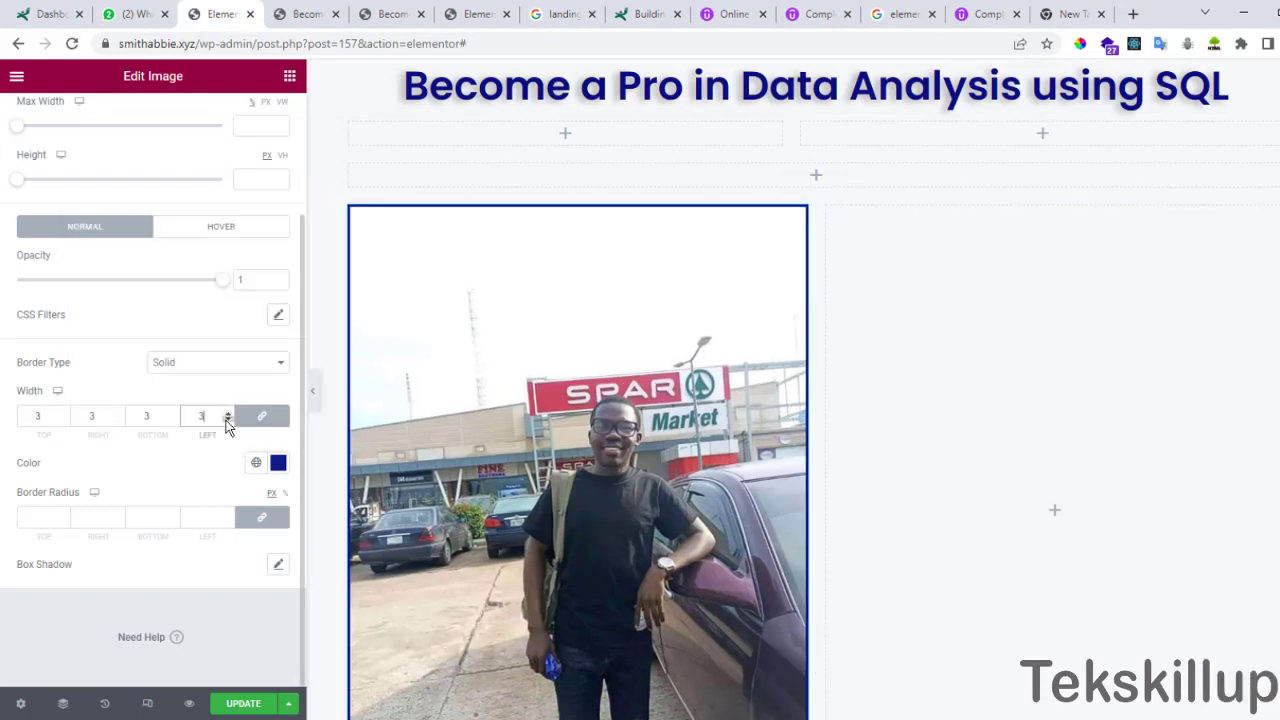
pyautogui.doubleClick(228, 420)
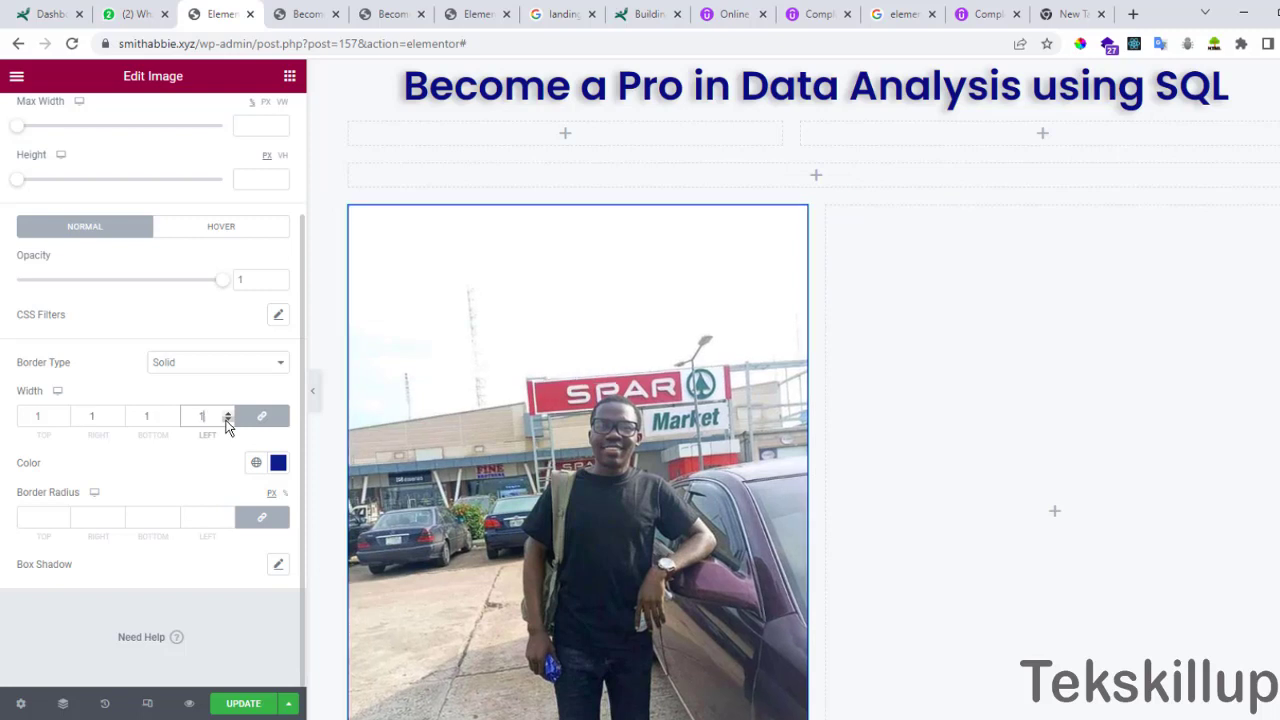
pyautogui.click(202, 521)
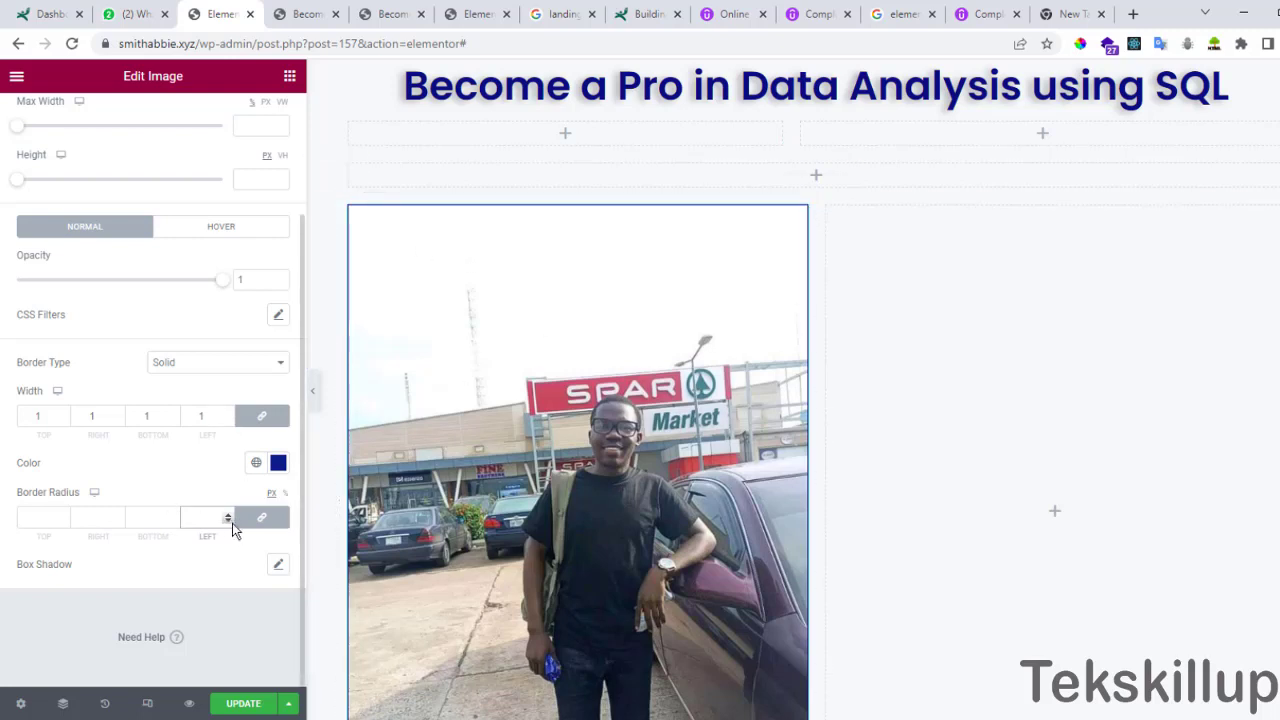
pyautogui.write('10')
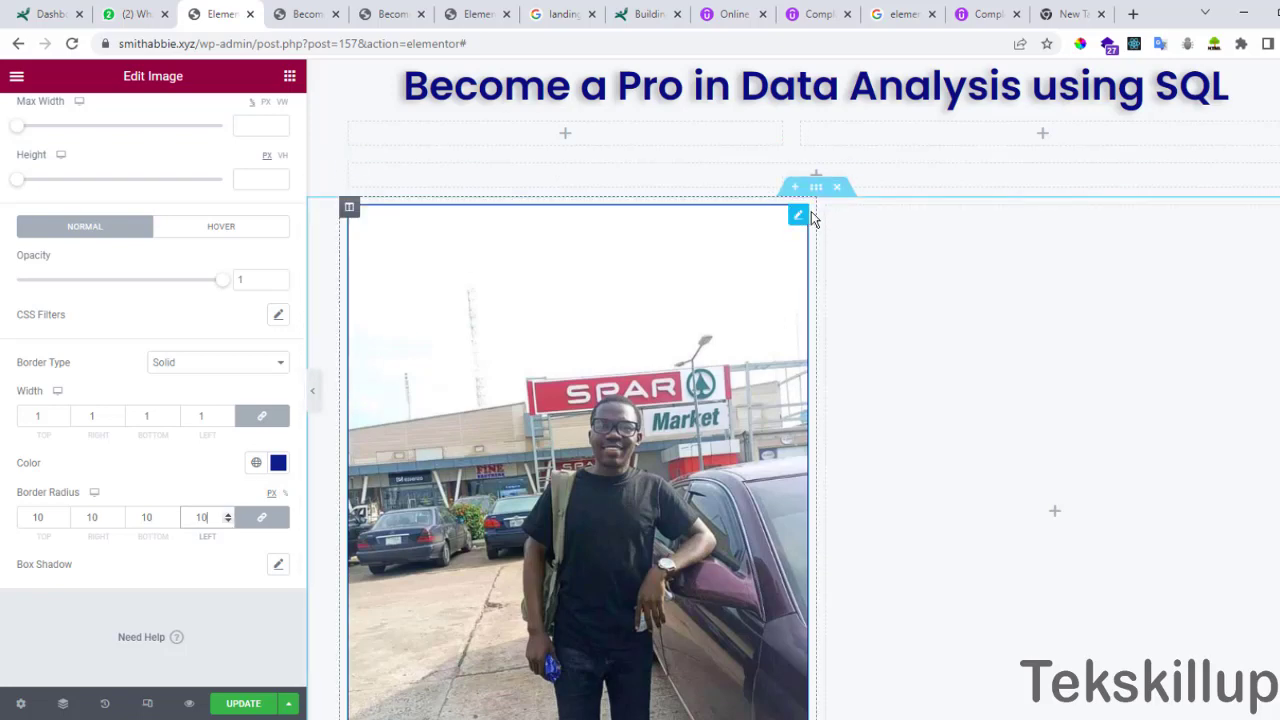
pyautogui.scroll(-4, 600, 340)
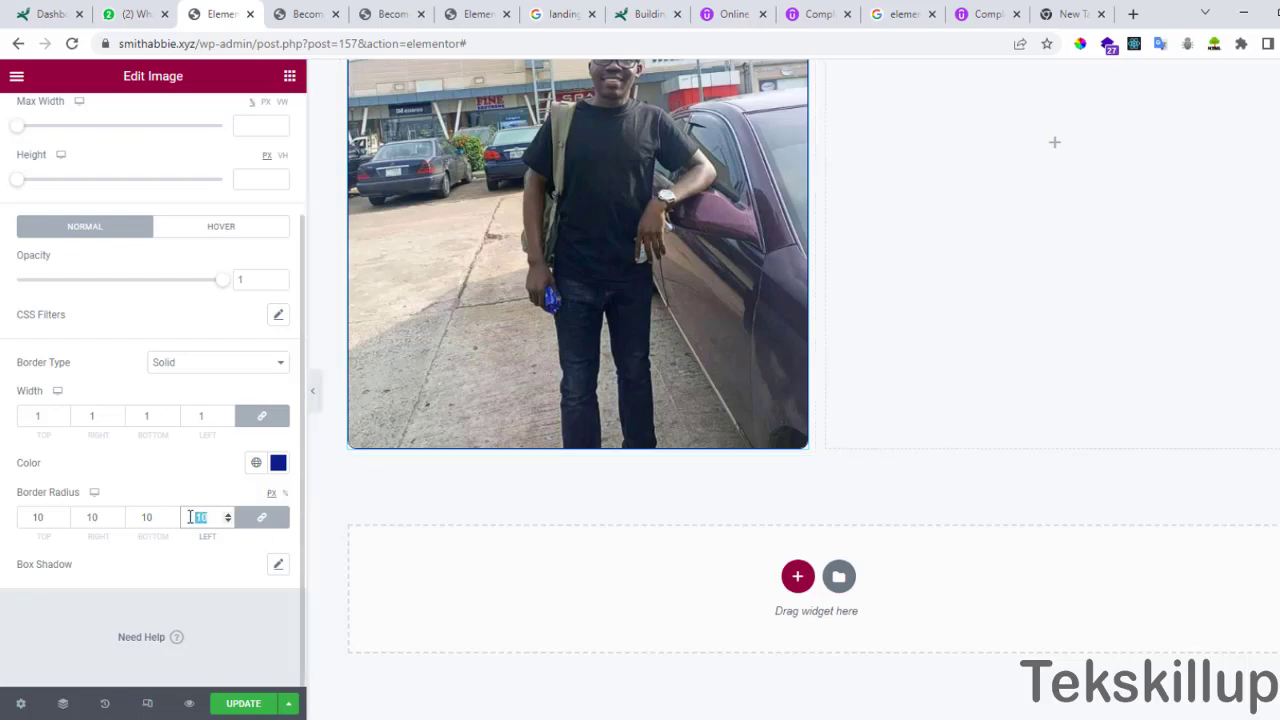
# Try a border radius of 50 on the photo, check its corners, and return the radius to 10.
pyautogui.write('50')
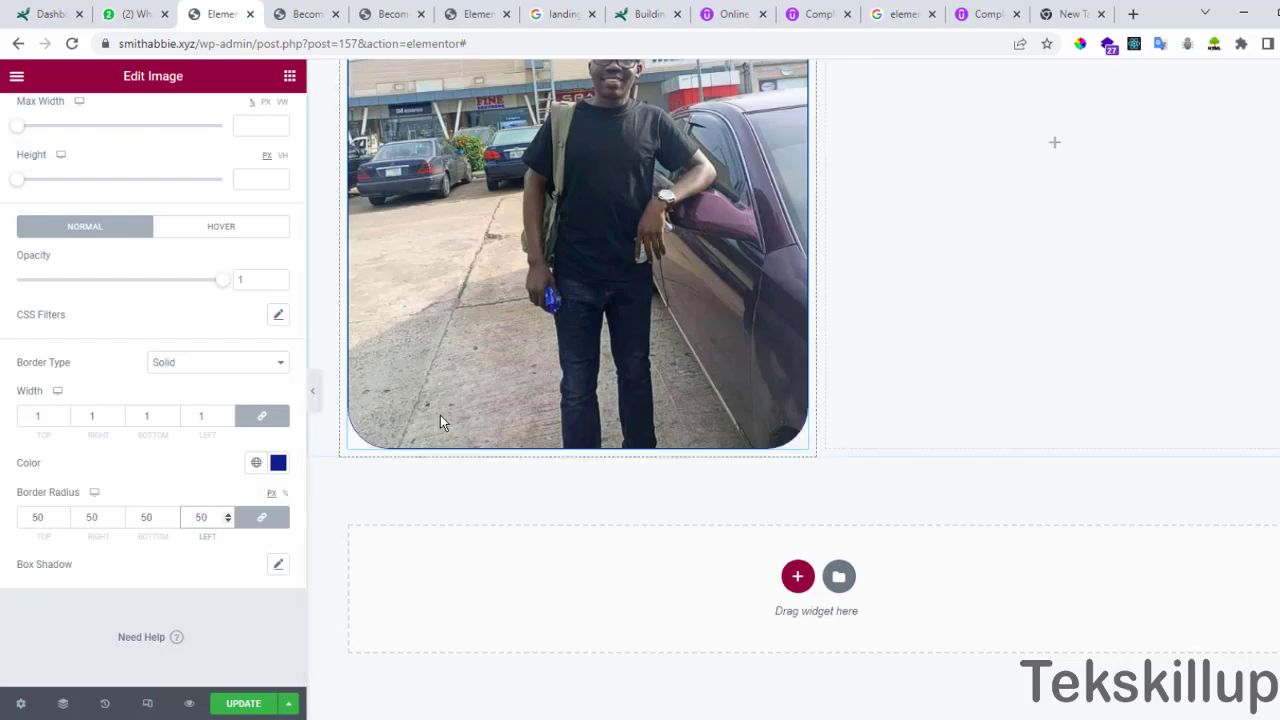
pyautogui.scroll(4, 833, 410)
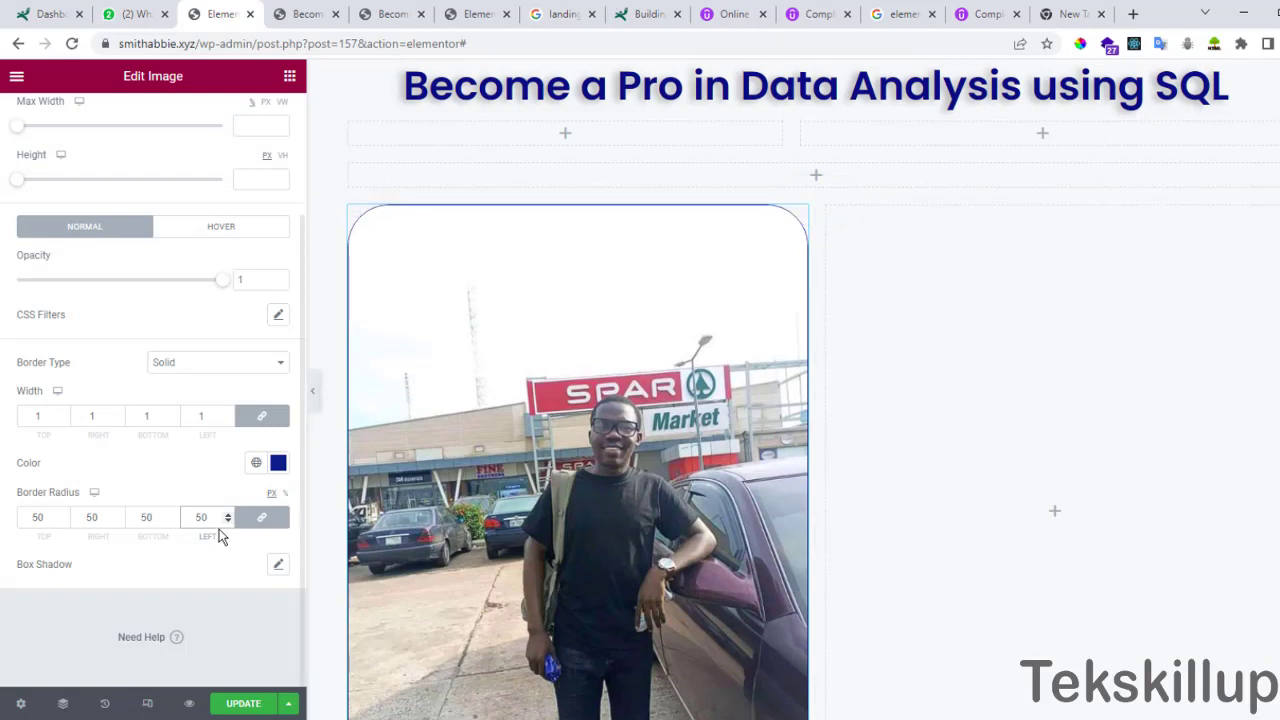
pyautogui.write('10')
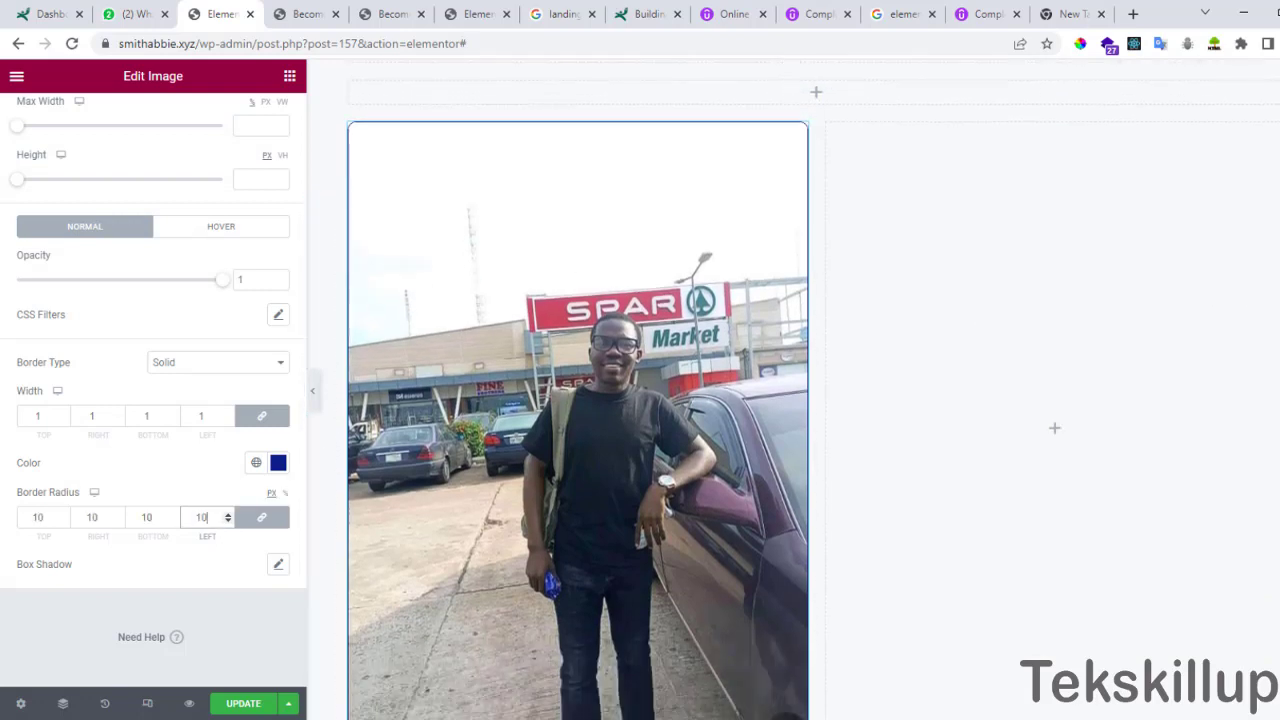
pyautogui.scroll(-1, 1249, 460)
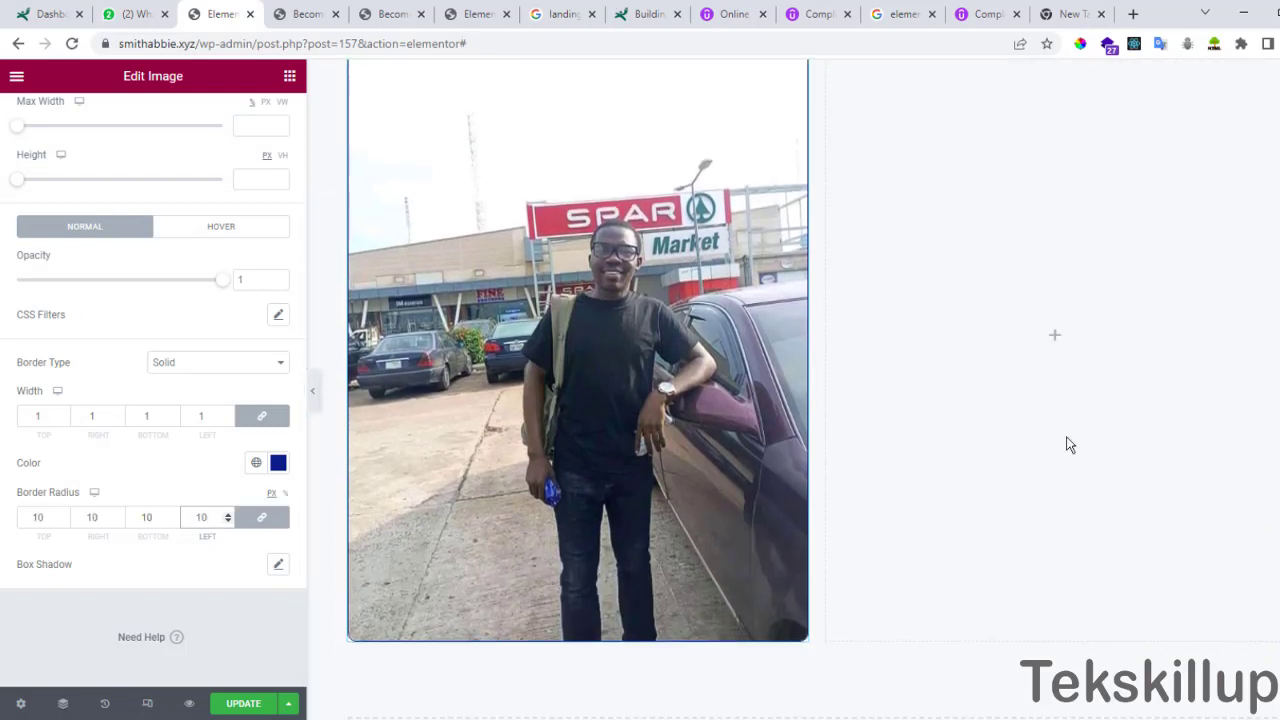
# Add a box shadow to the photo and raise the opacity of its black colour to 0.59.
pyautogui.click(278, 564)
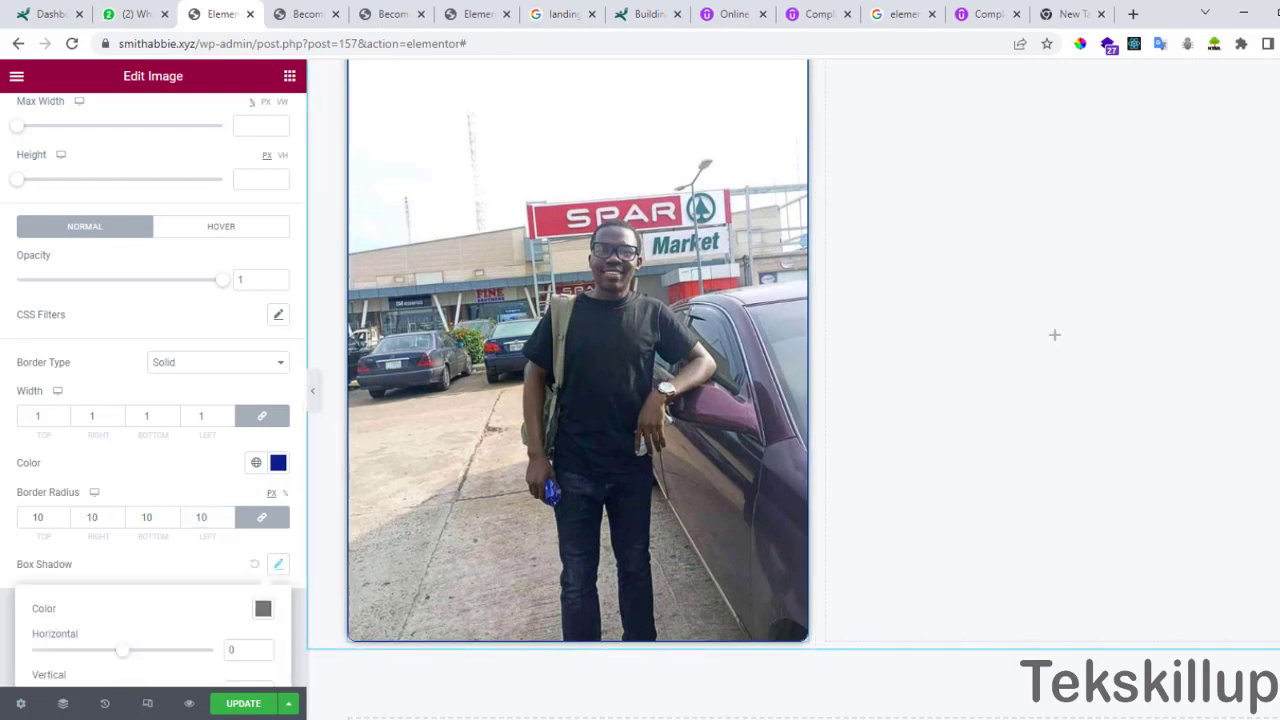
pyautogui.scroll(-1, 846, 443)
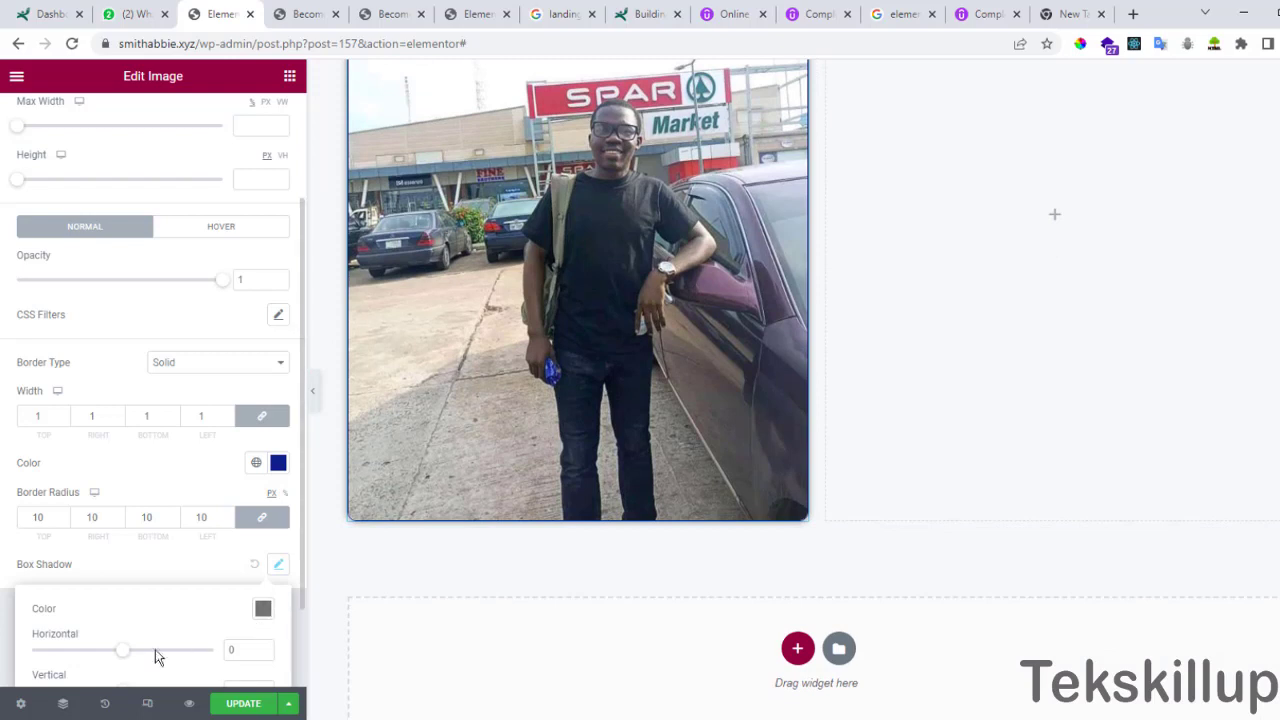
pyautogui.click(263, 609)
pyautogui.click(167, 544)
pyautogui.moveTo(167, 544)
pyautogui.mouseDown()
pyautogui.moveTo(236, 544)
pyautogui.moveTo(183, 545)
pyautogui.mouseUp()
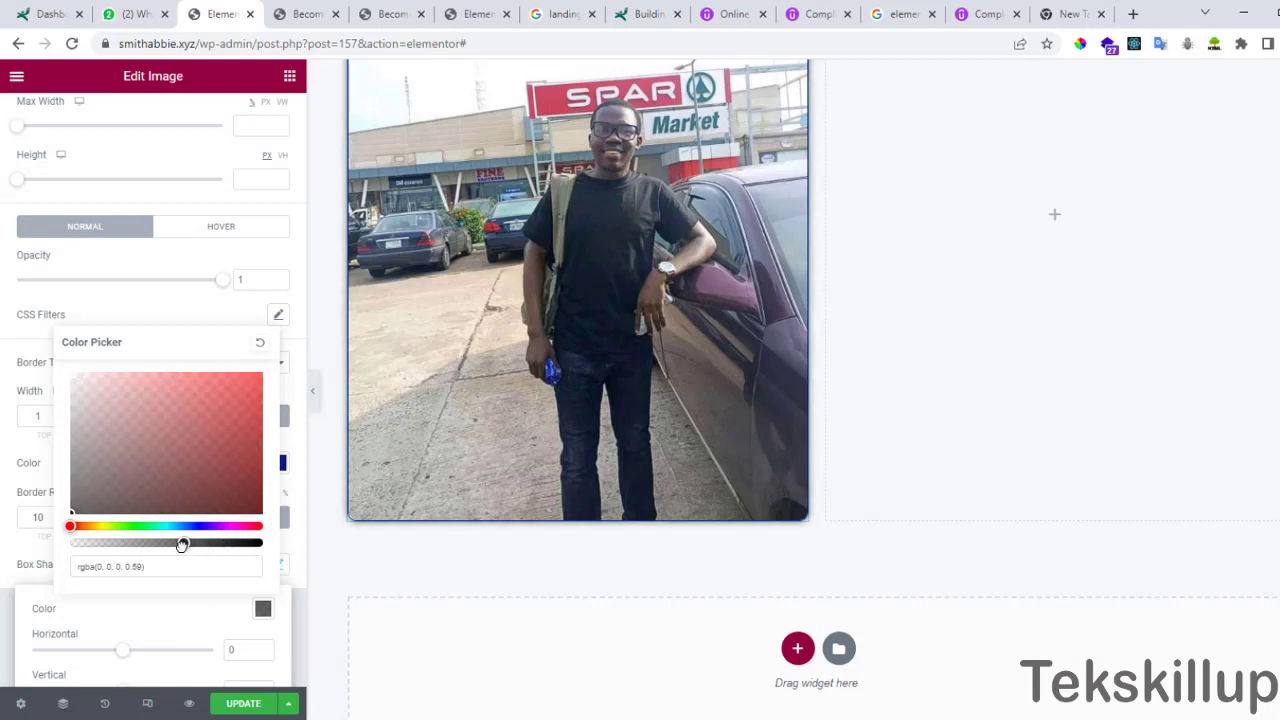
pyautogui.click(236, 614)
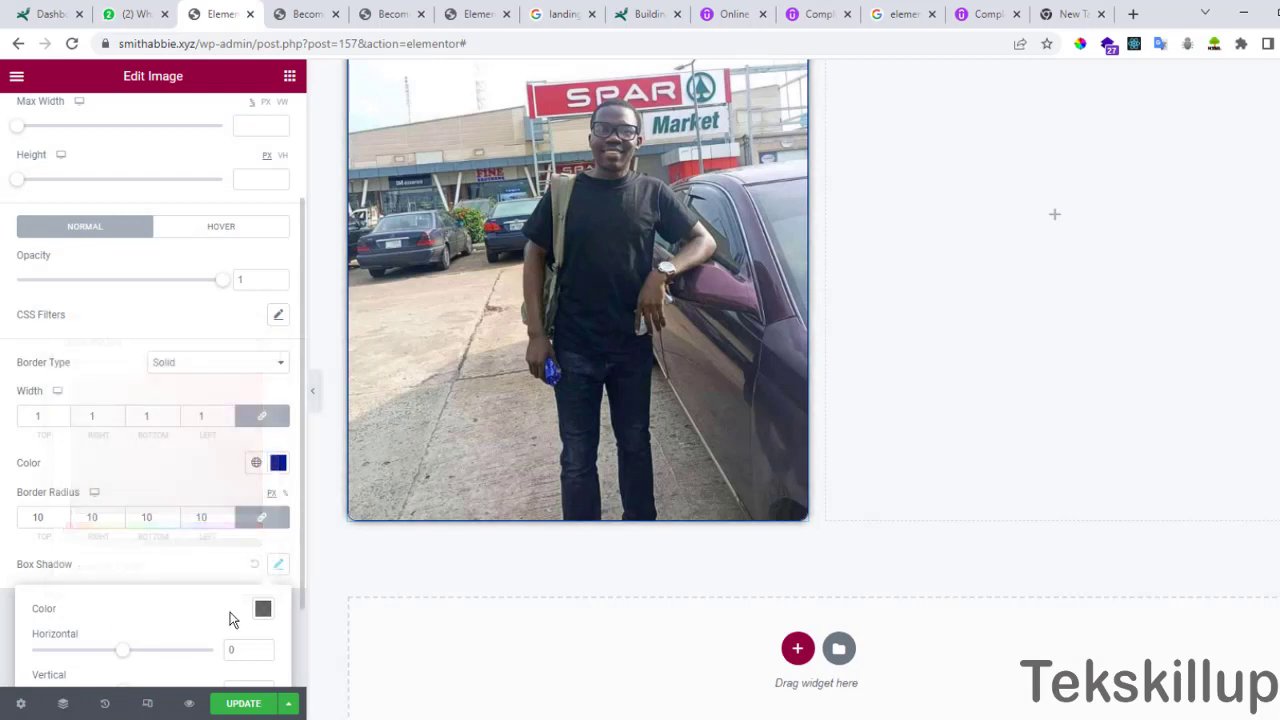
# Increase the photo's shadow blur and offset the shadow horizontally and vertically so it falls to the lower right.
pyautogui.scroll(-1, 263, 588)
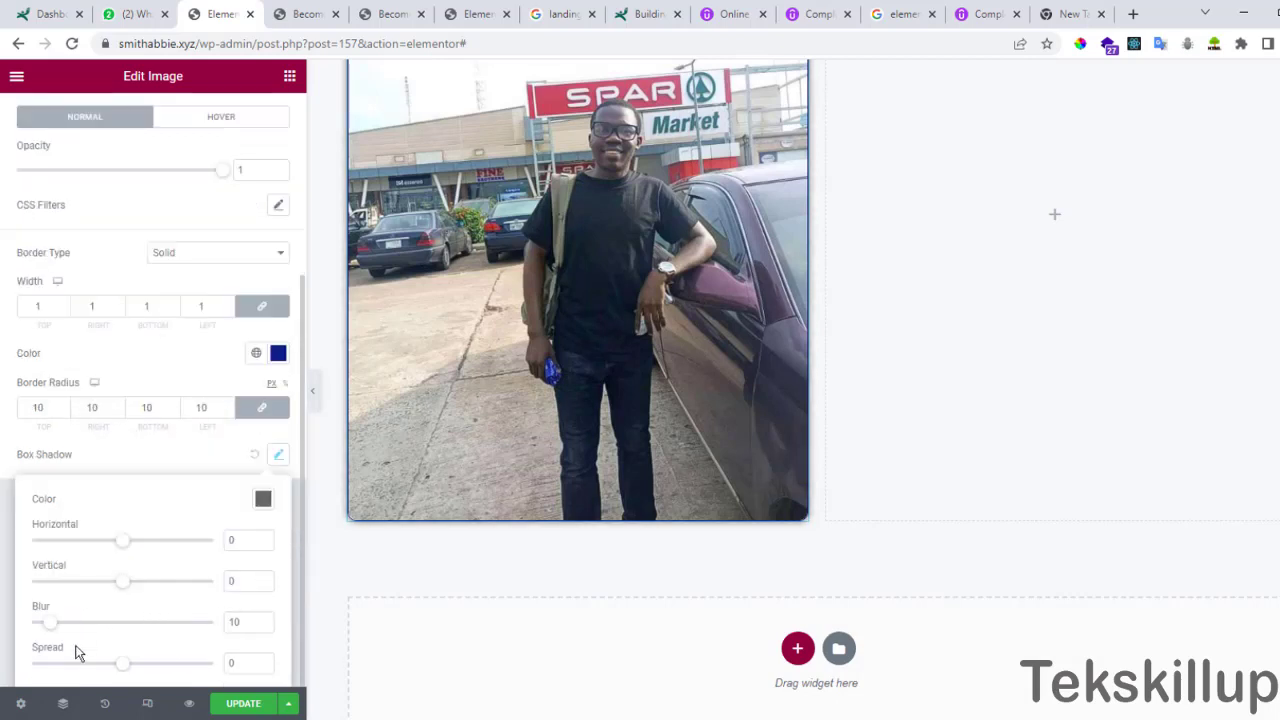
pyautogui.moveTo(51, 628)
pyautogui.mouseDown()
pyautogui.moveTo(109, 626)
pyautogui.moveTo(71, 630)
pyautogui.mouseUp()
pyautogui.moveTo(131, 586); pyautogui.dragTo(147, 541)
pyautogui.click(163, 368)
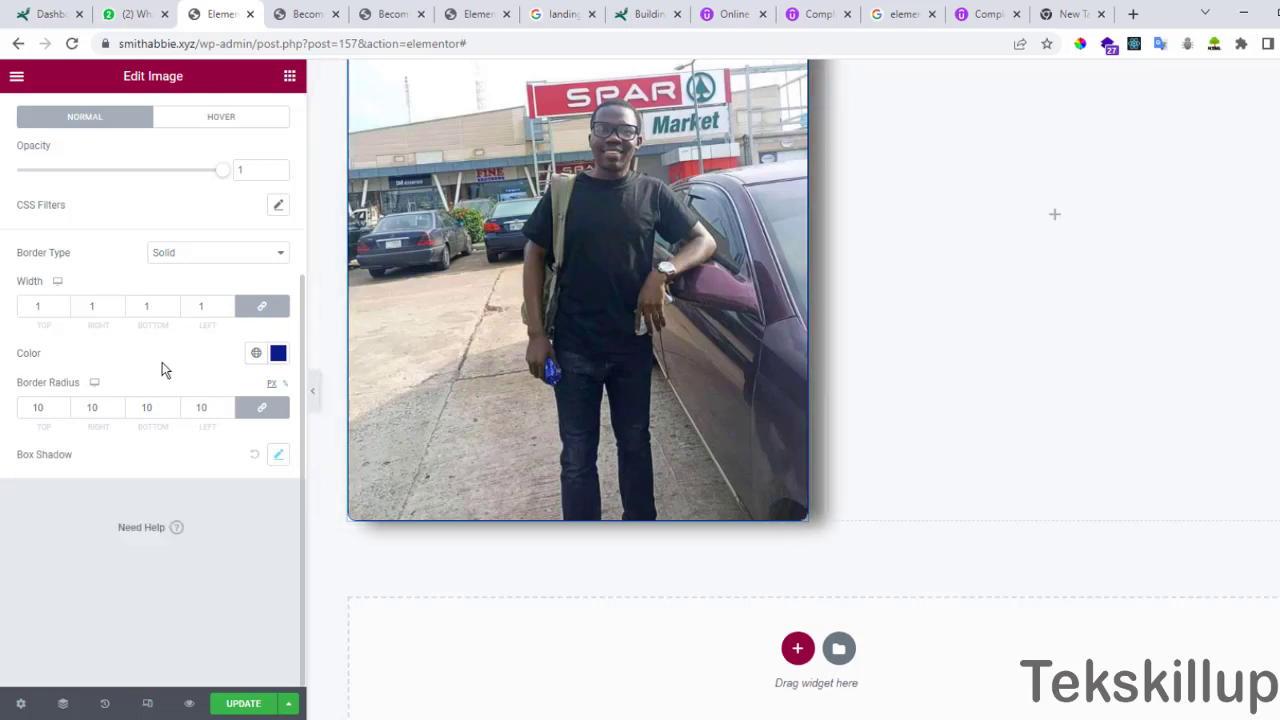
# Check the shadow around the photo's upper edge and open the image's advanced layout settings.
pyautogui.scroll(3, 636, 361)
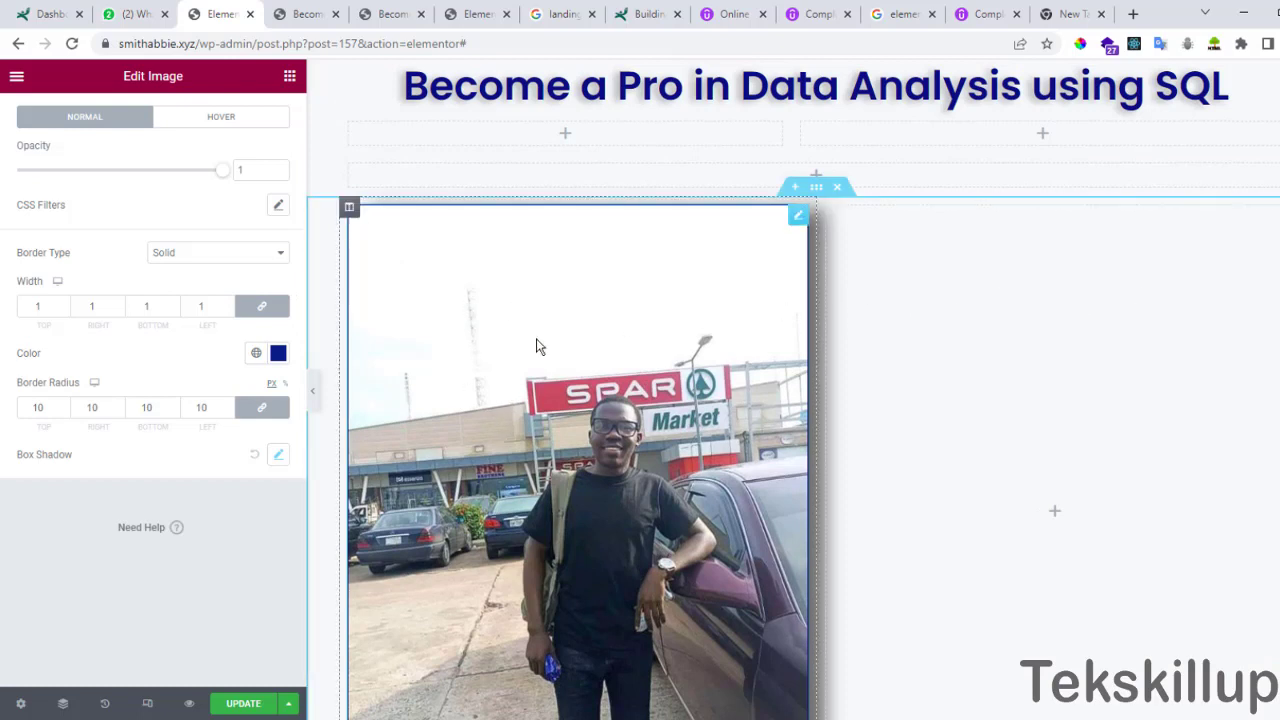
pyautogui.scroll(5, 63, 331)
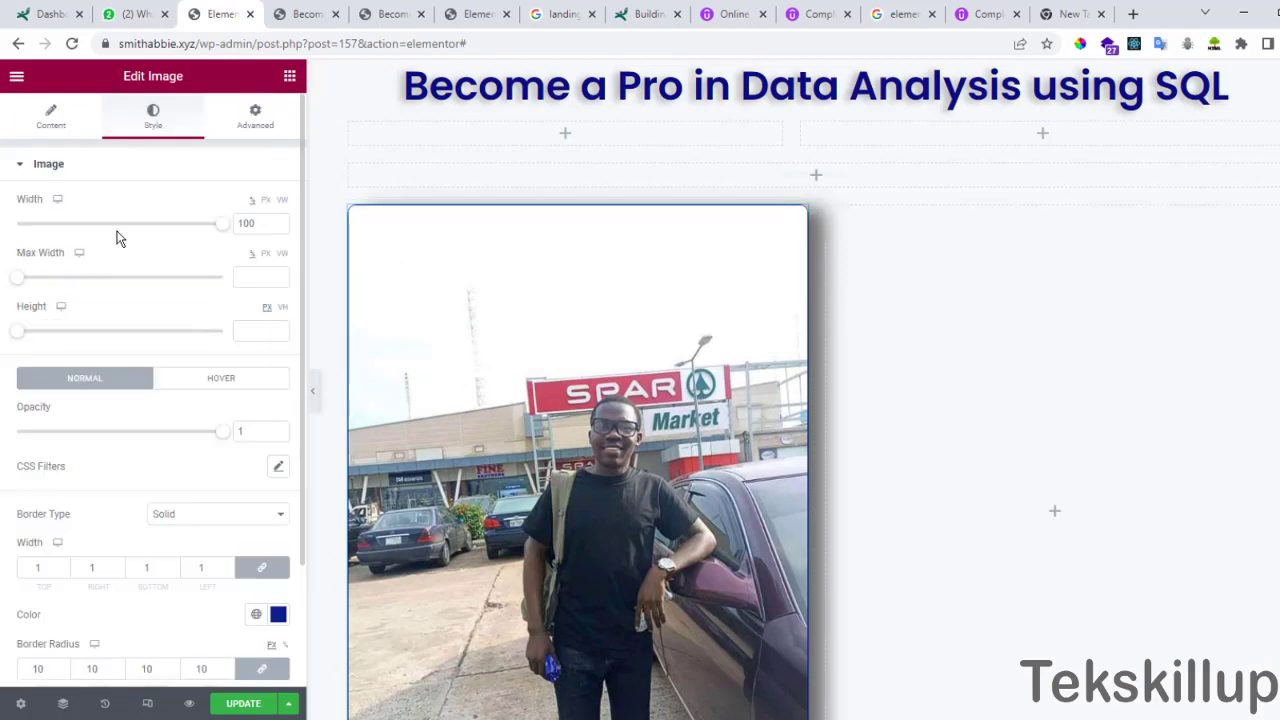
pyautogui.click(256, 124)
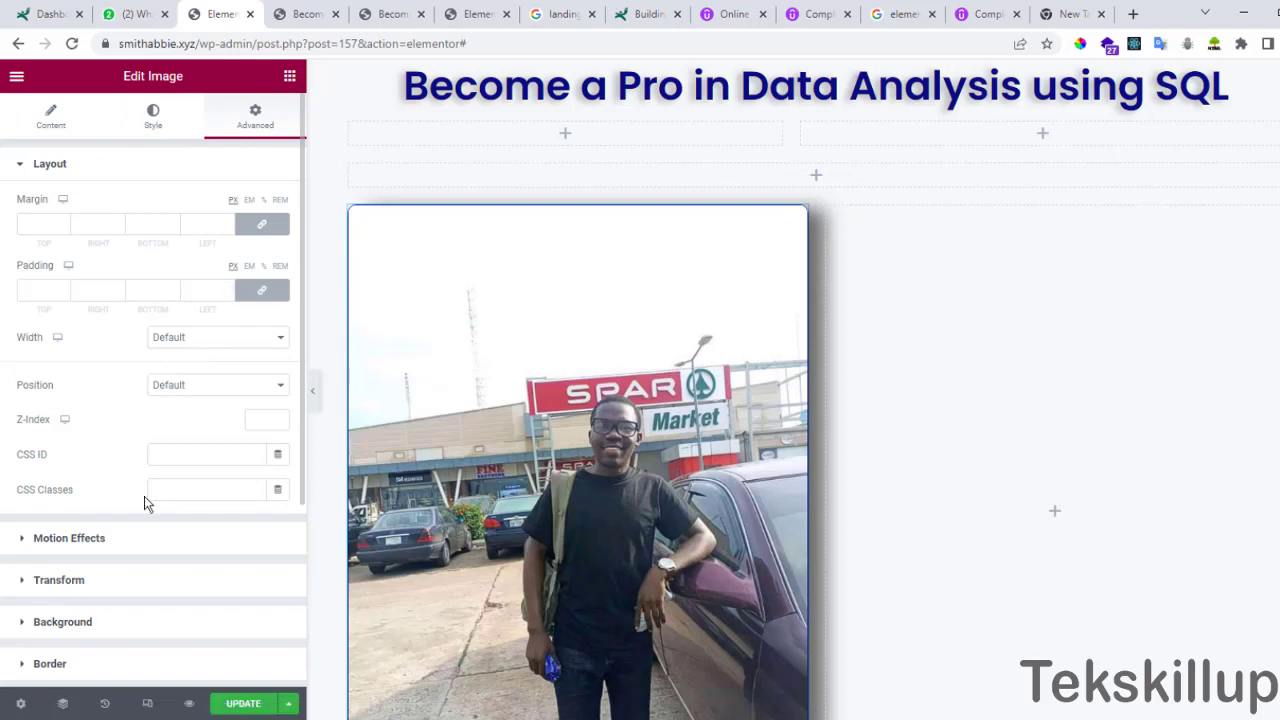
# Return to the image's style settings and examine the photo's lower edge and shadow.
pyautogui.click(153, 115)
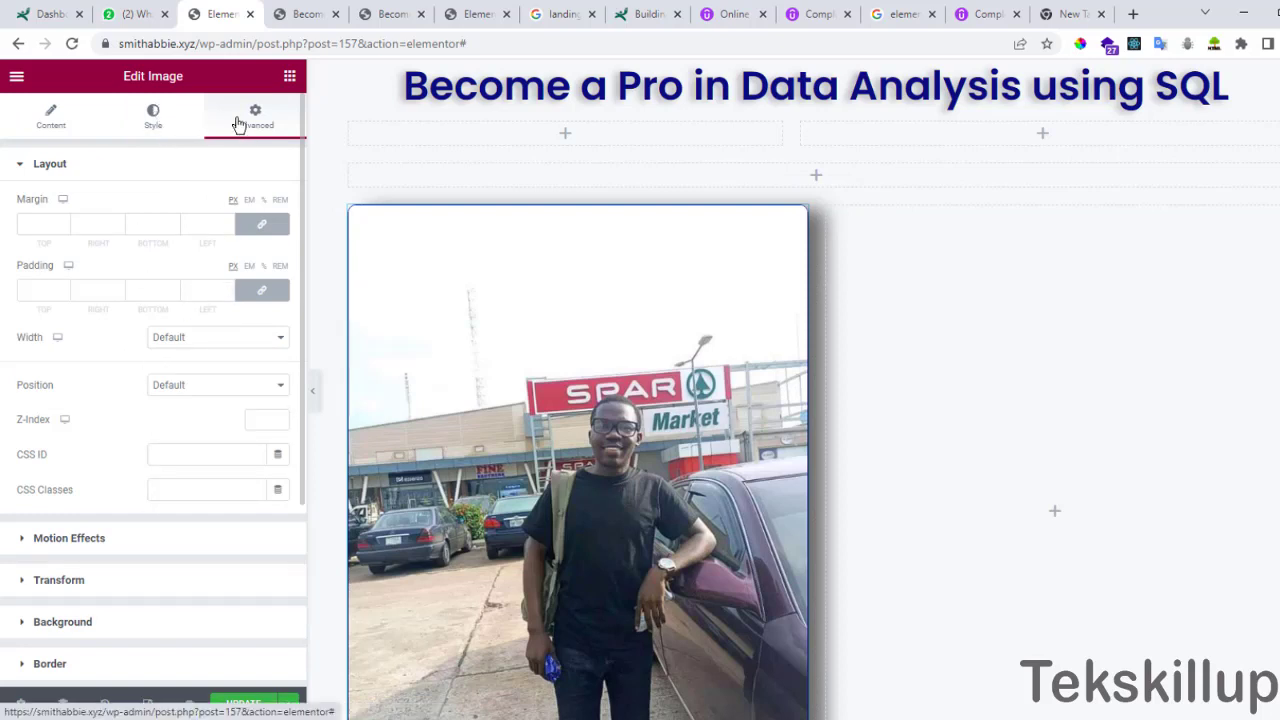
pyautogui.click(246, 125)
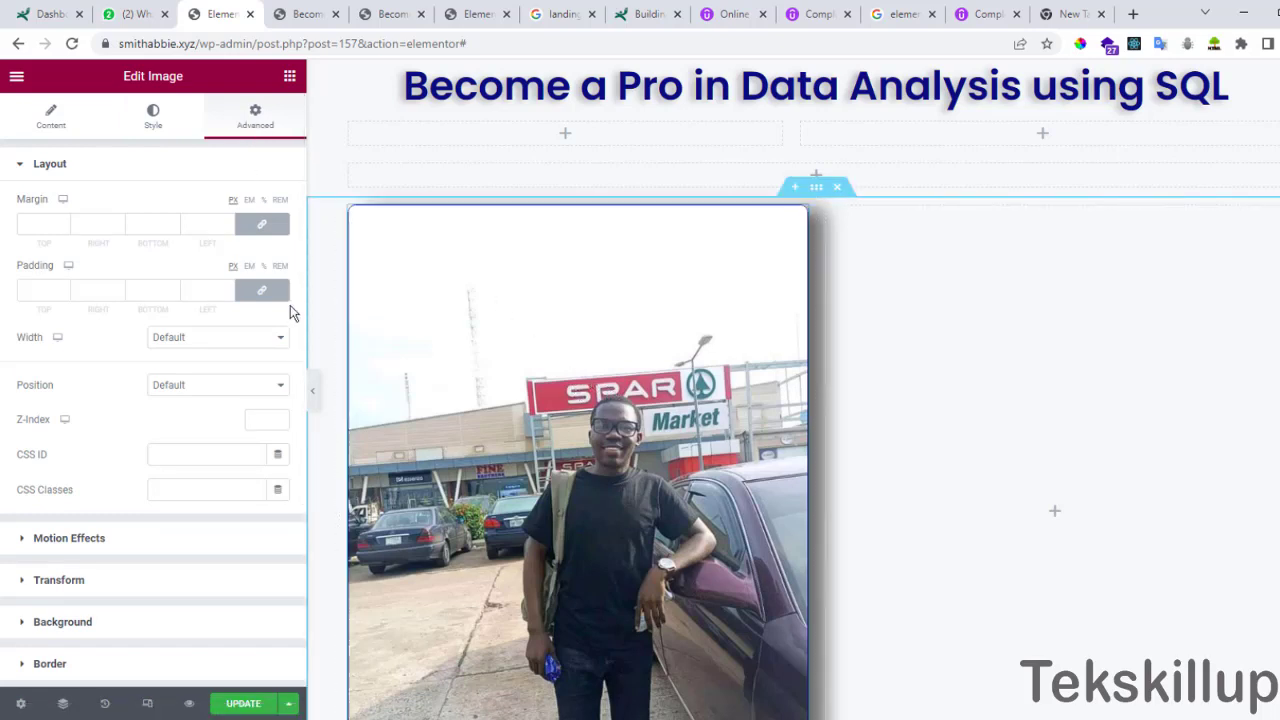
pyautogui.click(153, 118)
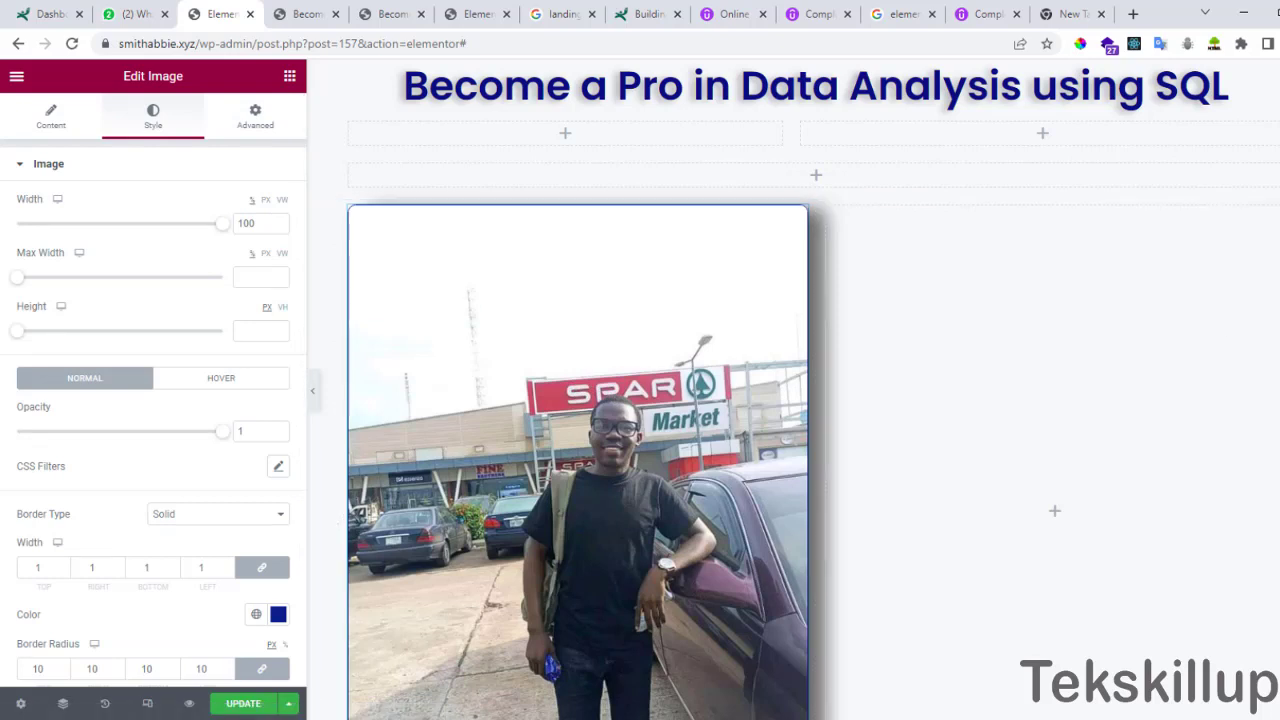
pyautogui.scroll(-3, 800, 400)
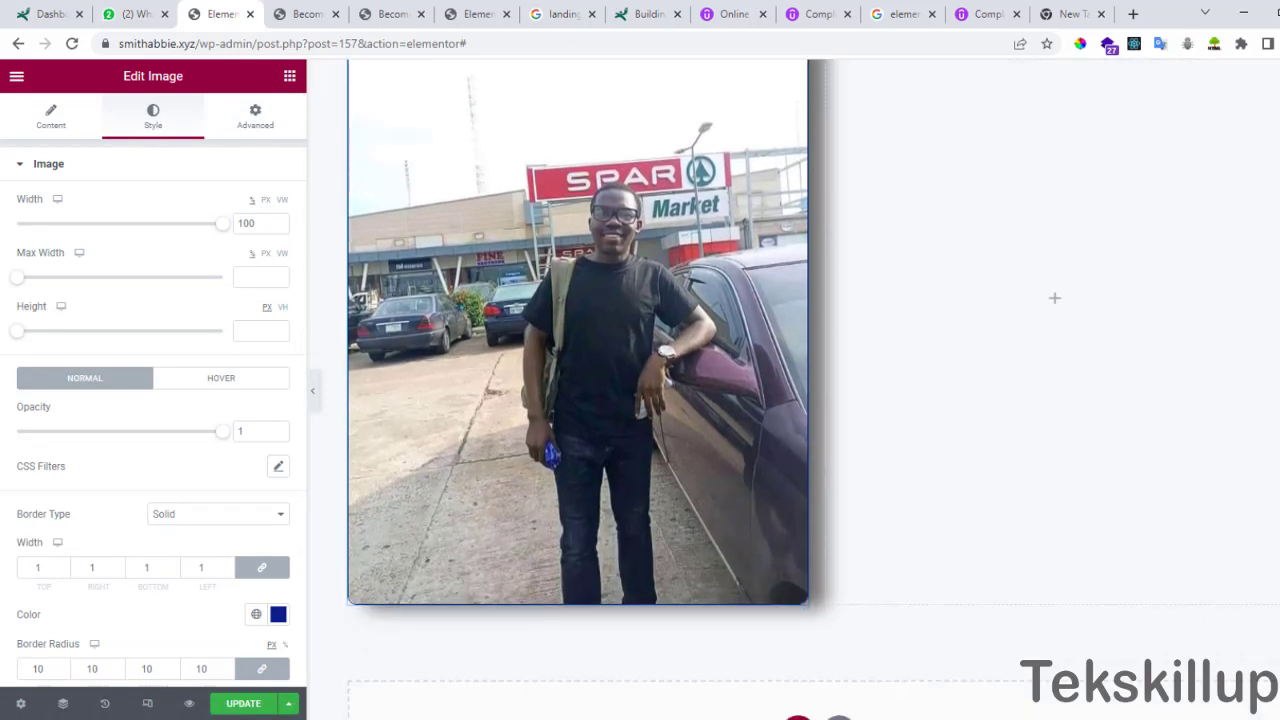
pyautogui.scroll(1, 800, 400)
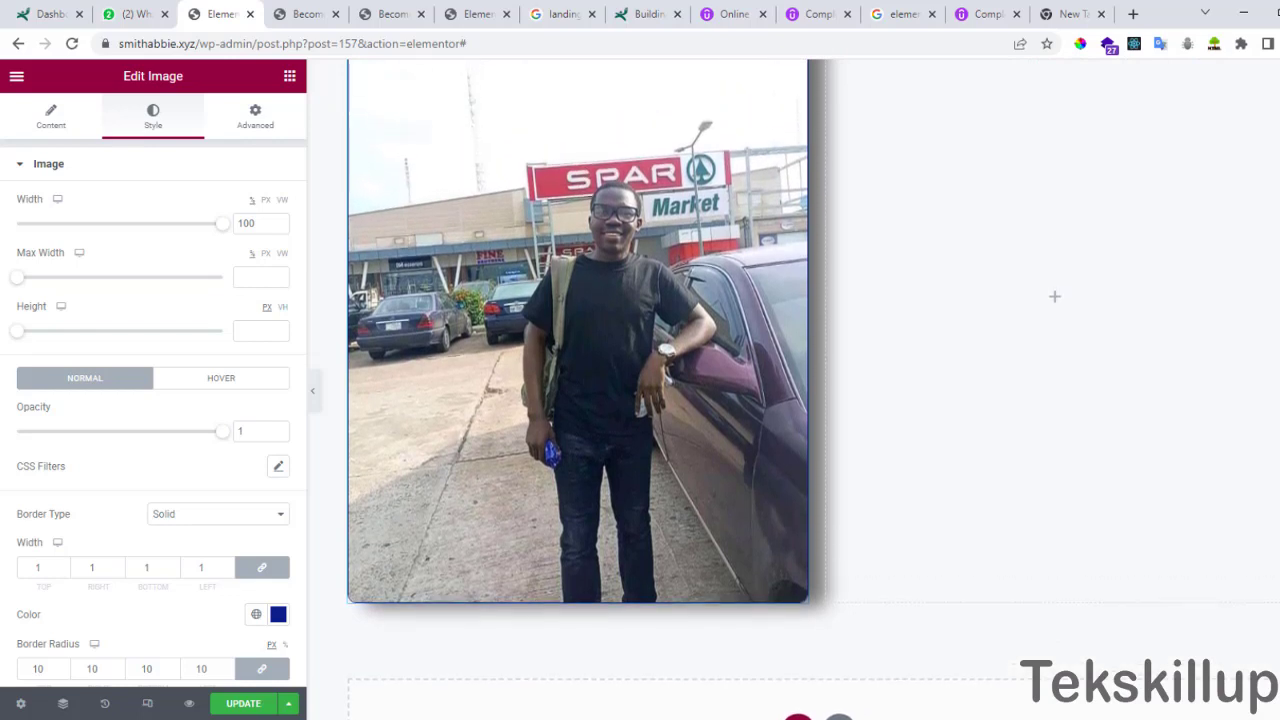
pyautogui.scroll(-2, 800, 400)
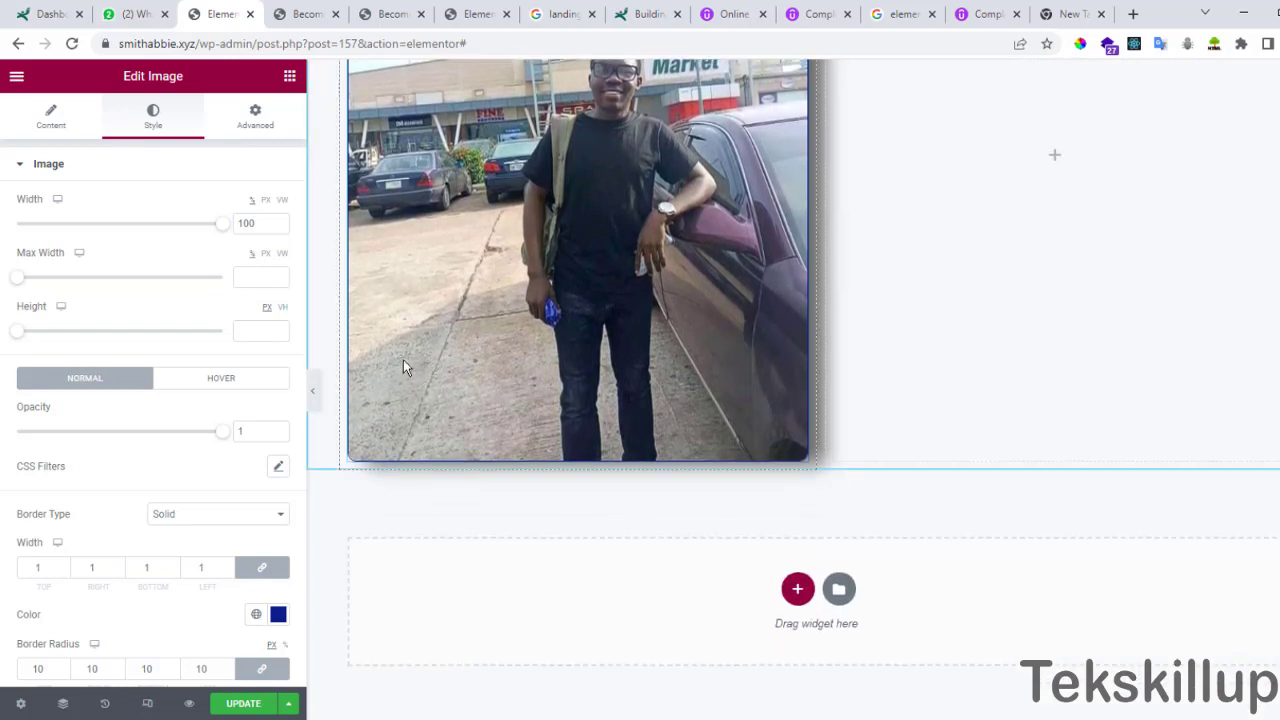
pyautogui.scroll(1, 568, 314)
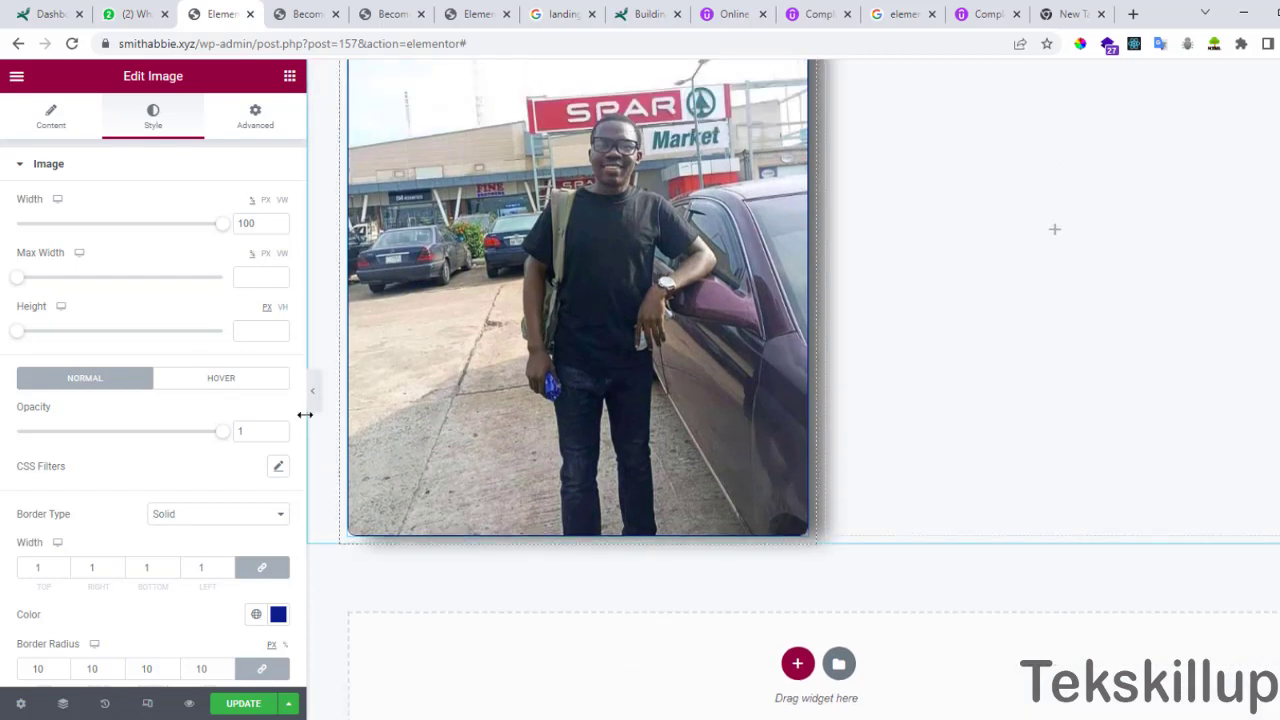
# Set the photo's hover-state opacity to 0.58 and compare its normal and hover style settings.
pyautogui.click(221, 383)
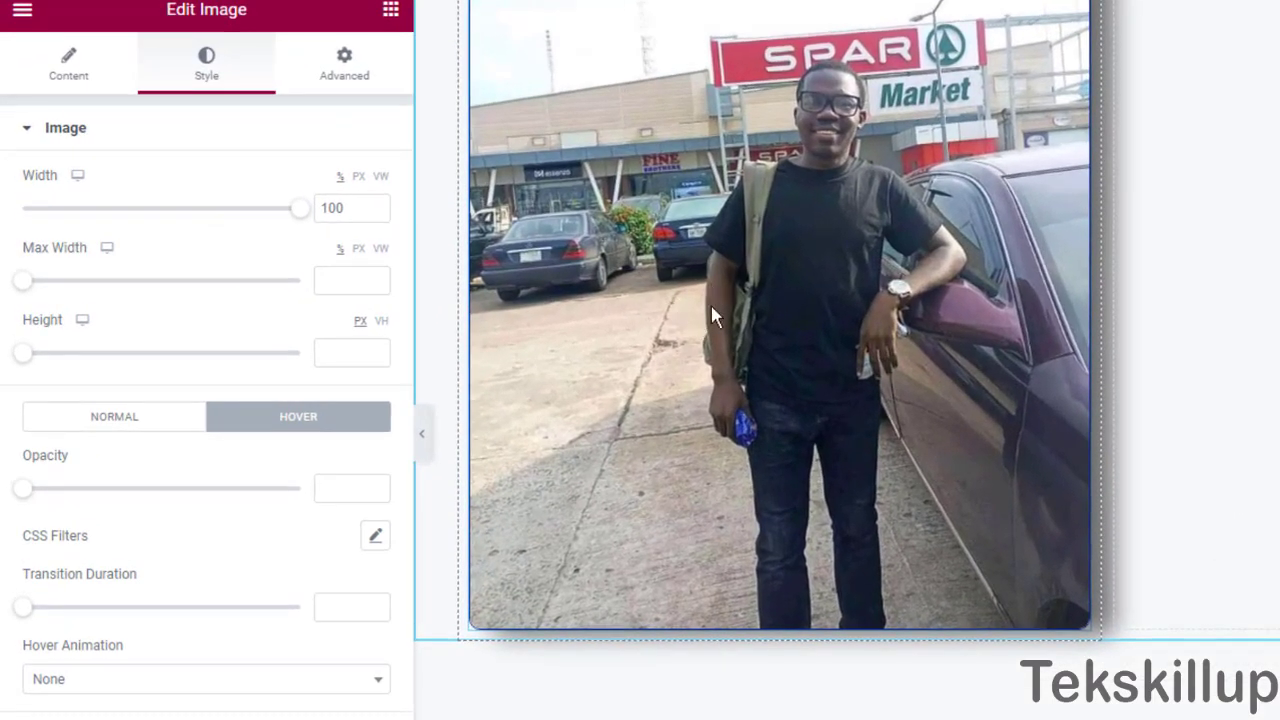
pyautogui.moveTo(23, 490); pyautogui.dragTo(174, 497)
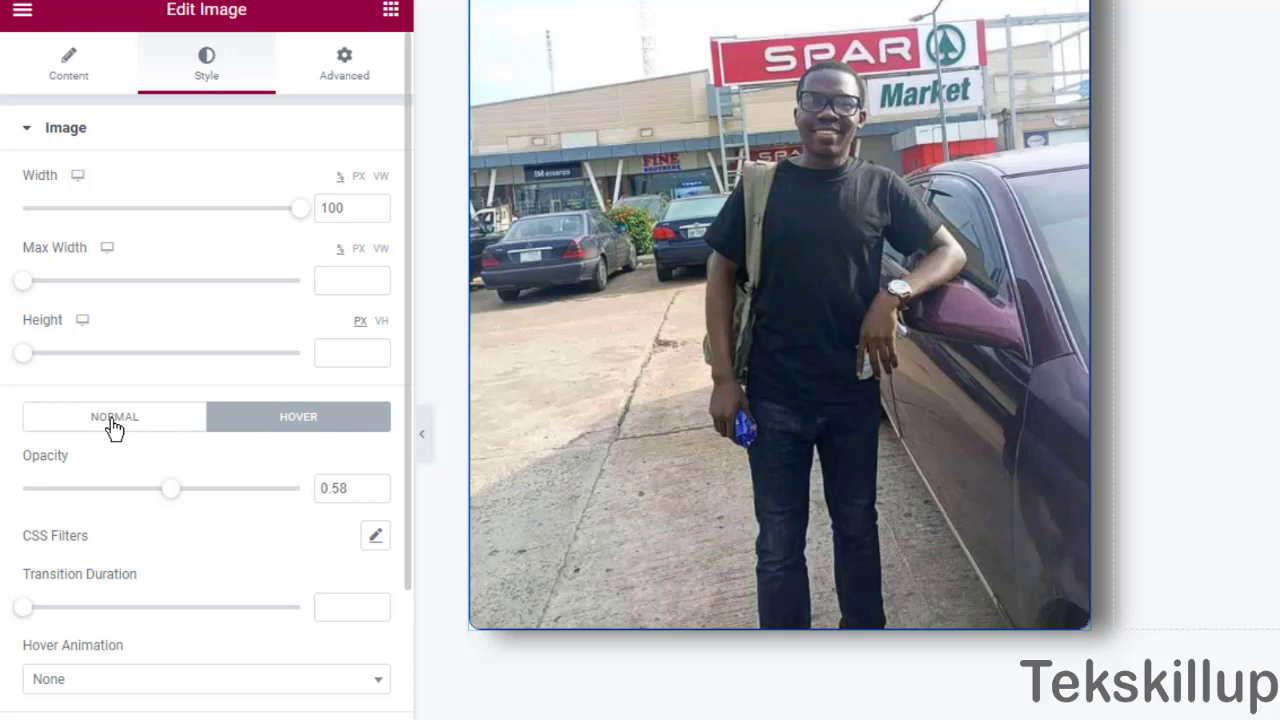
pyautogui.click(113, 427)
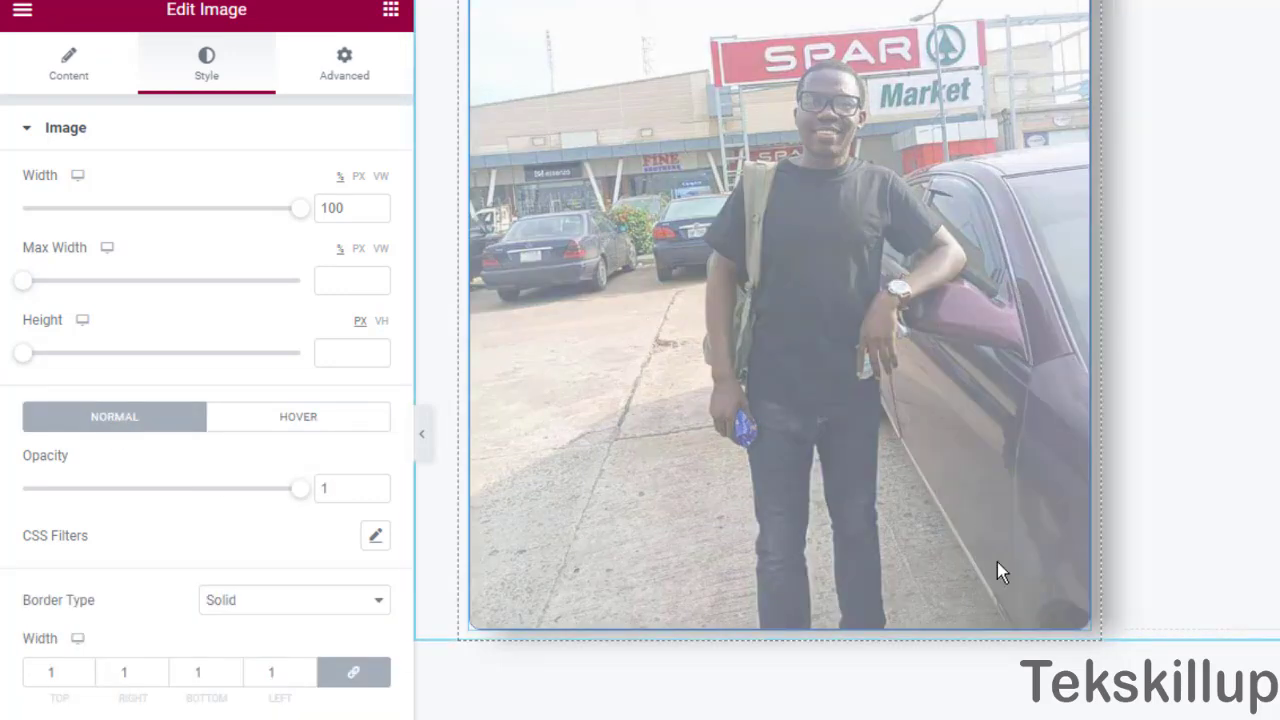
pyautogui.scroll(-2, 143, 570)
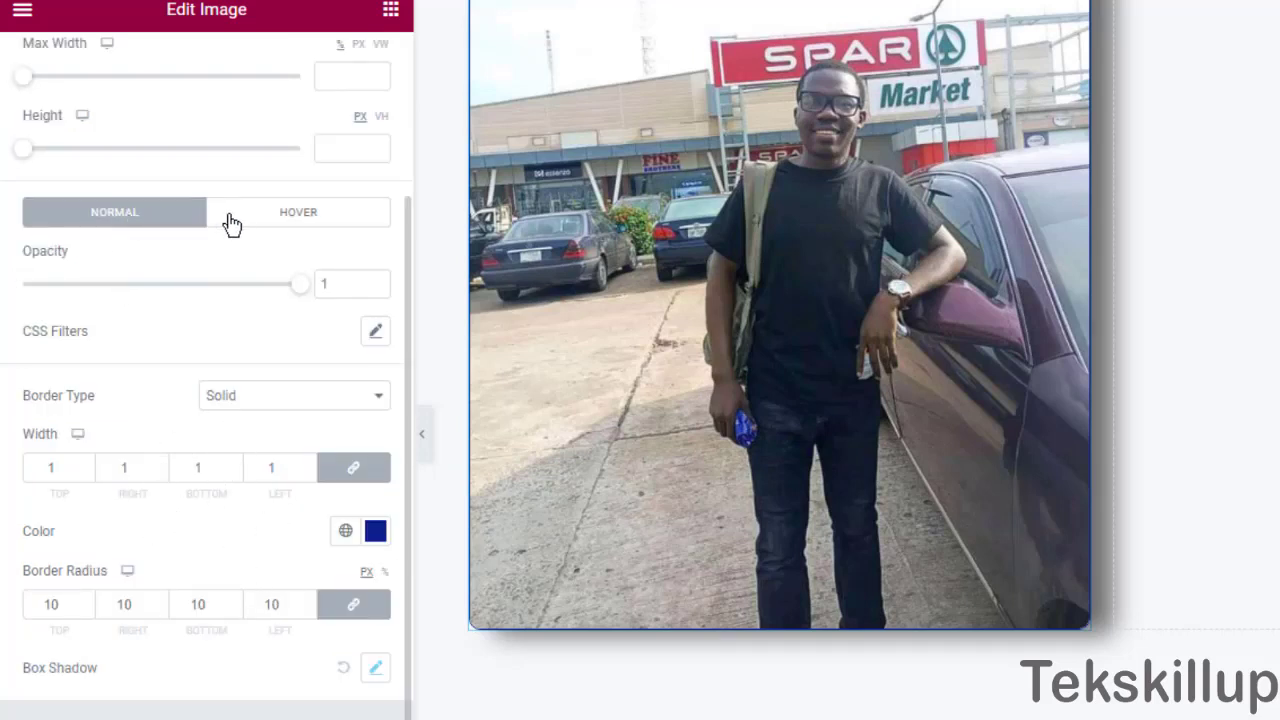
pyautogui.click(264, 224)
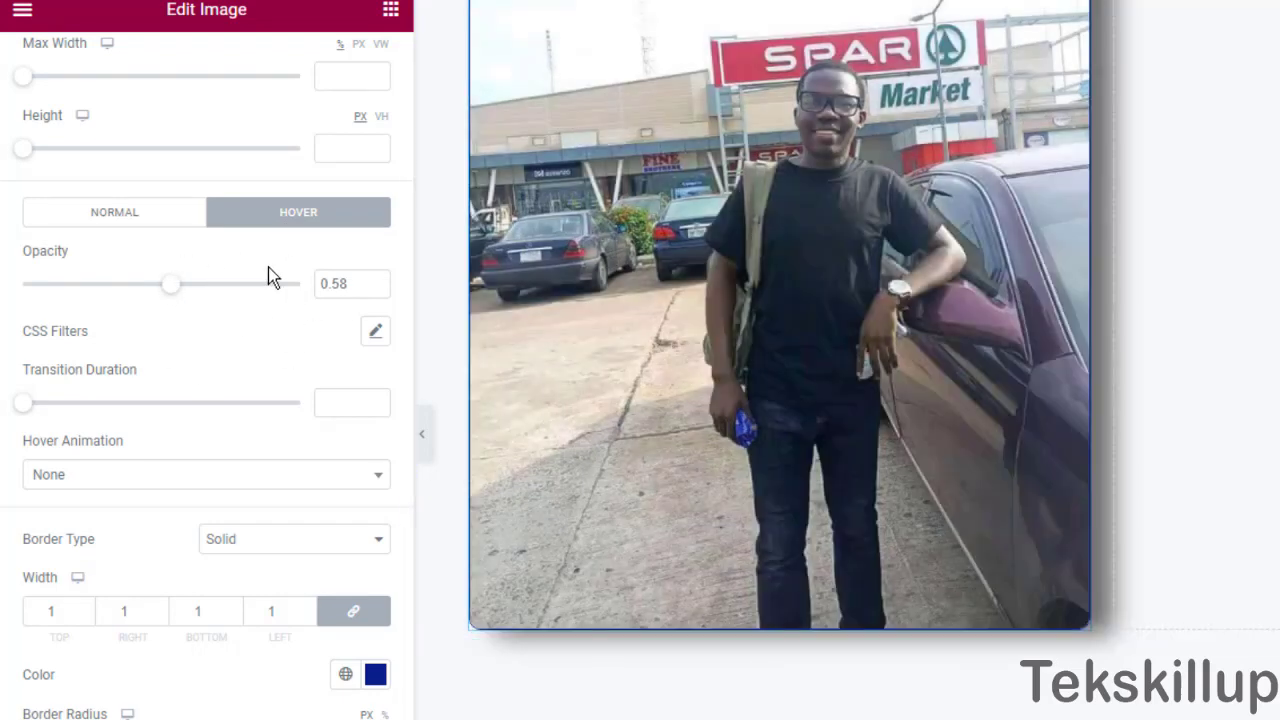
pyautogui.click(145, 228)
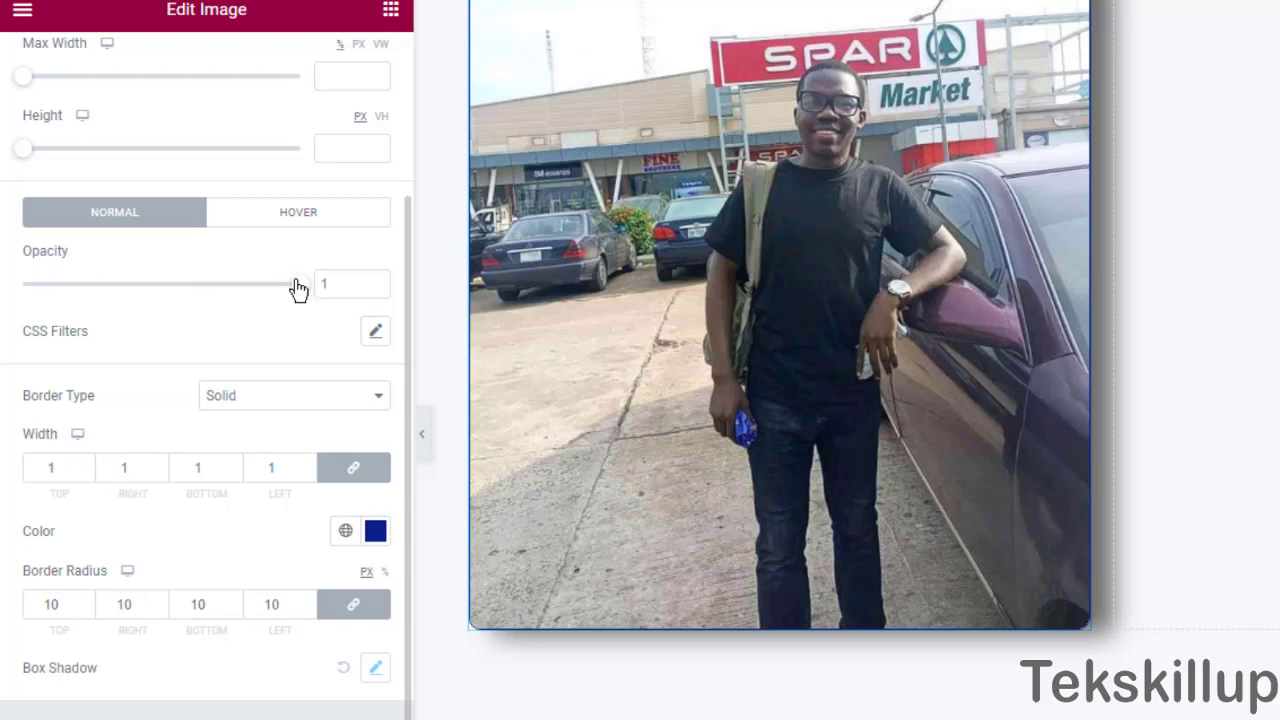
pyautogui.click(275, 227)
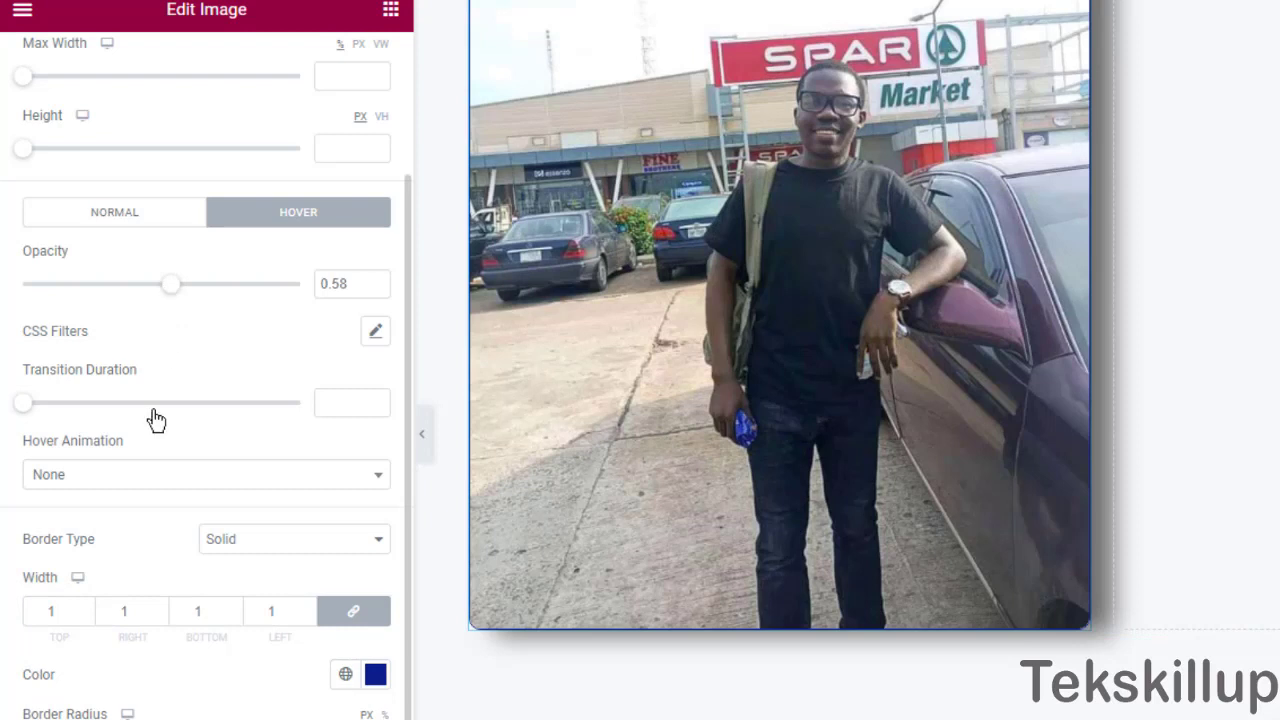
# Try the Pulse, Push and Pop hover animations on the photo.
pyautogui.click(129, 482)
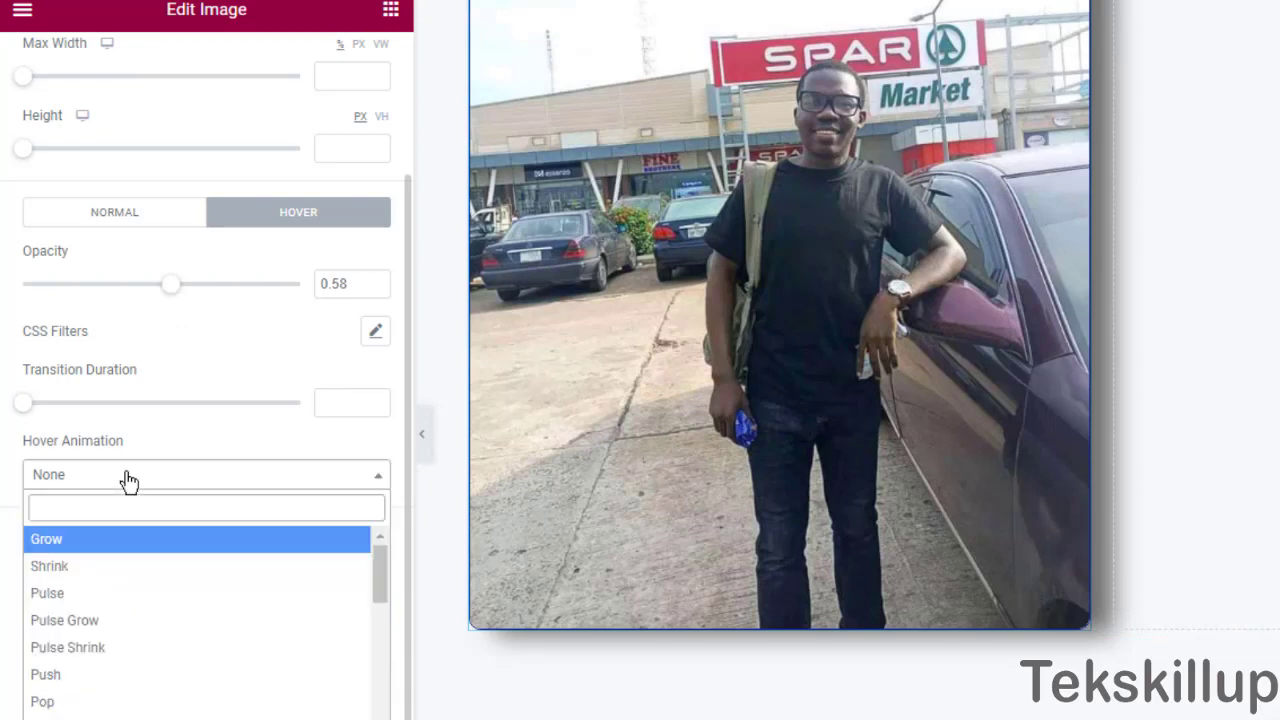
pyautogui.click(62, 594)
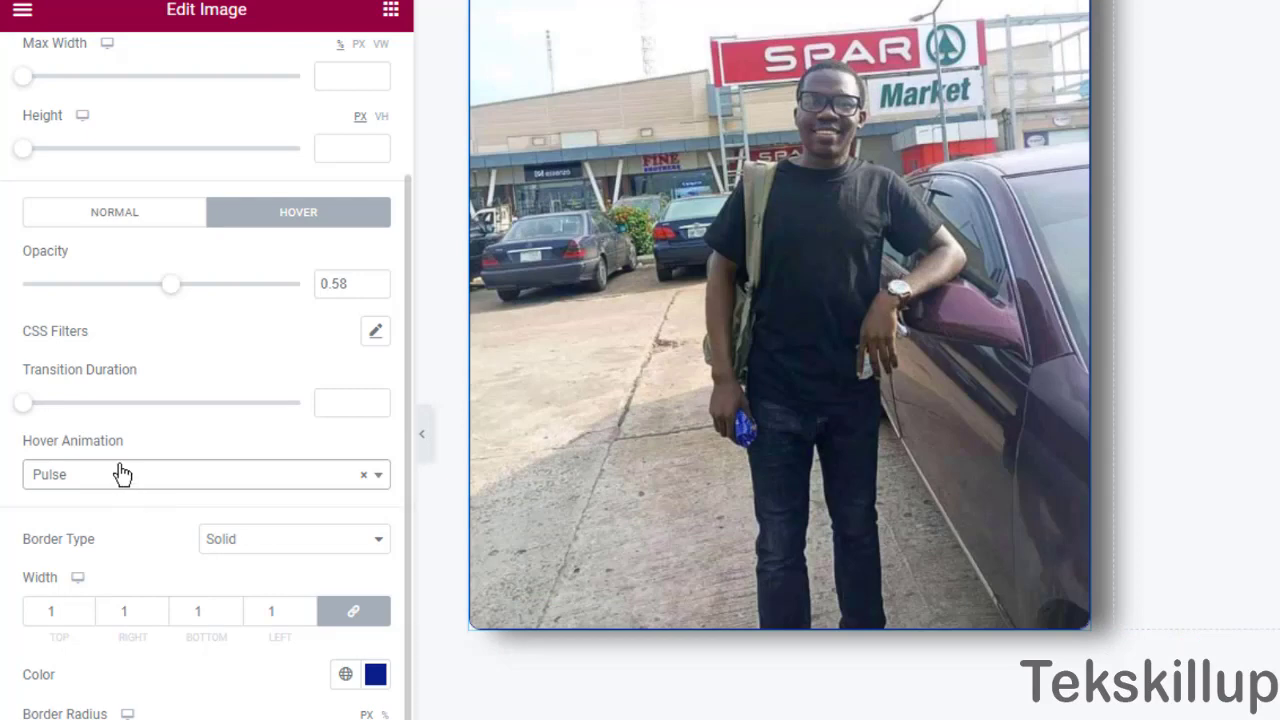
pyautogui.click(118, 475)
pyautogui.click(105, 681)
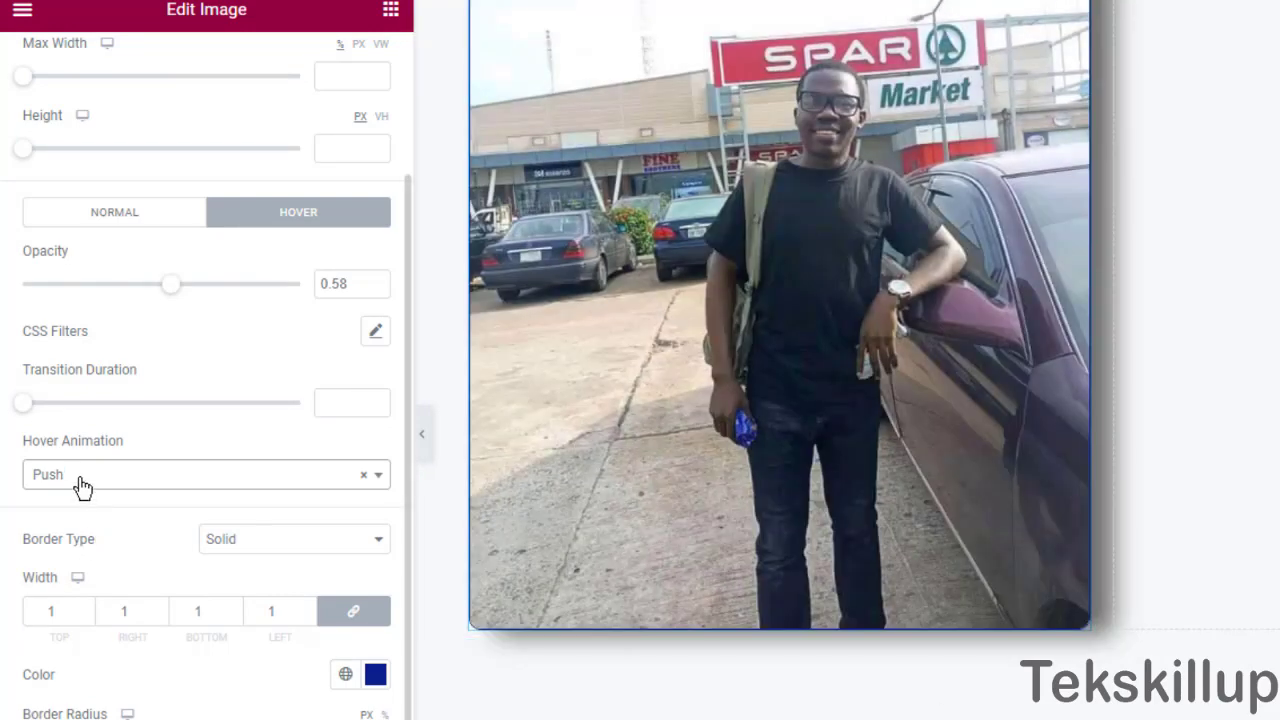
pyautogui.click(82, 486)
pyautogui.click(84, 488)
pyautogui.click(158, 488)
pyautogui.click(159, 488)
pyautogui.click(158, 488)
pyautogui.click(198, 701)
# Set the photo's hover-state transition duration to 0.2, opacity to 0.78 and animation to Grow.
pyautogui.moveTo(27, 410)
pyautogui.mouseDown()
pyautogui.moveTo(300, 412)
pyautogui.moveTo(41, 408)
pyautogui.mouseUp()
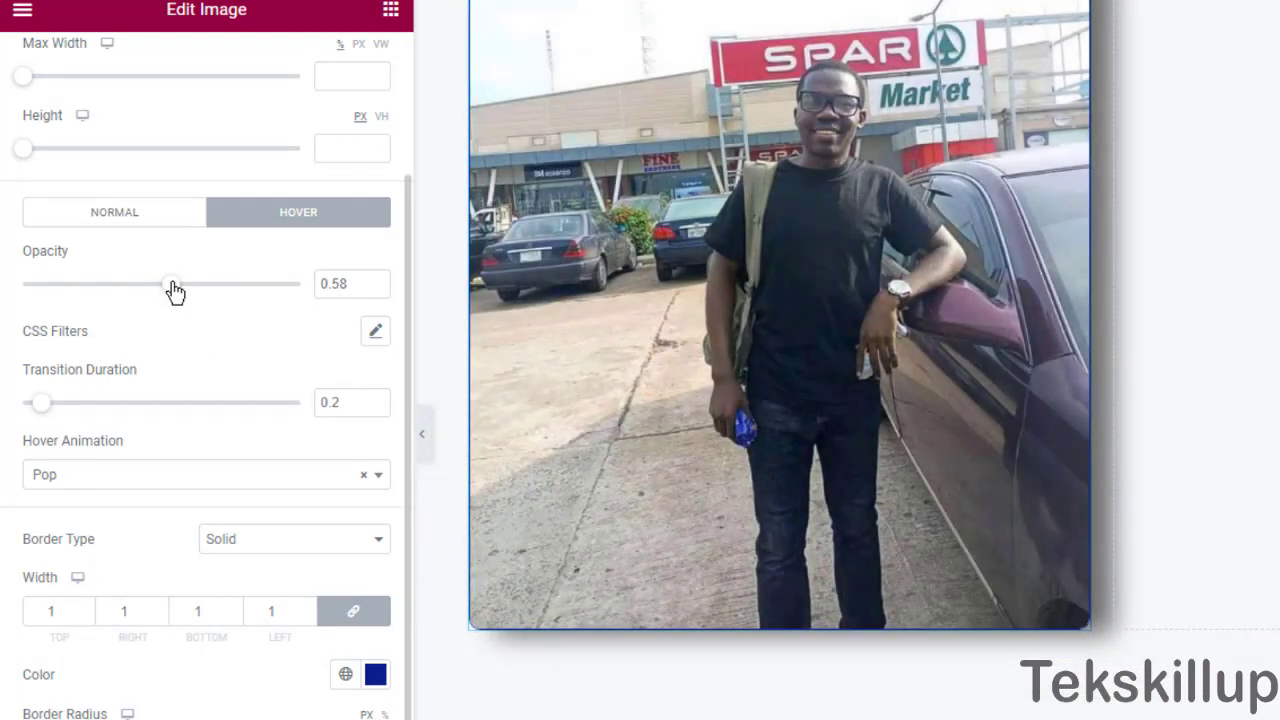
pyautogui.moveTo(172, 285); pyautogui.dragTo(232, 285)
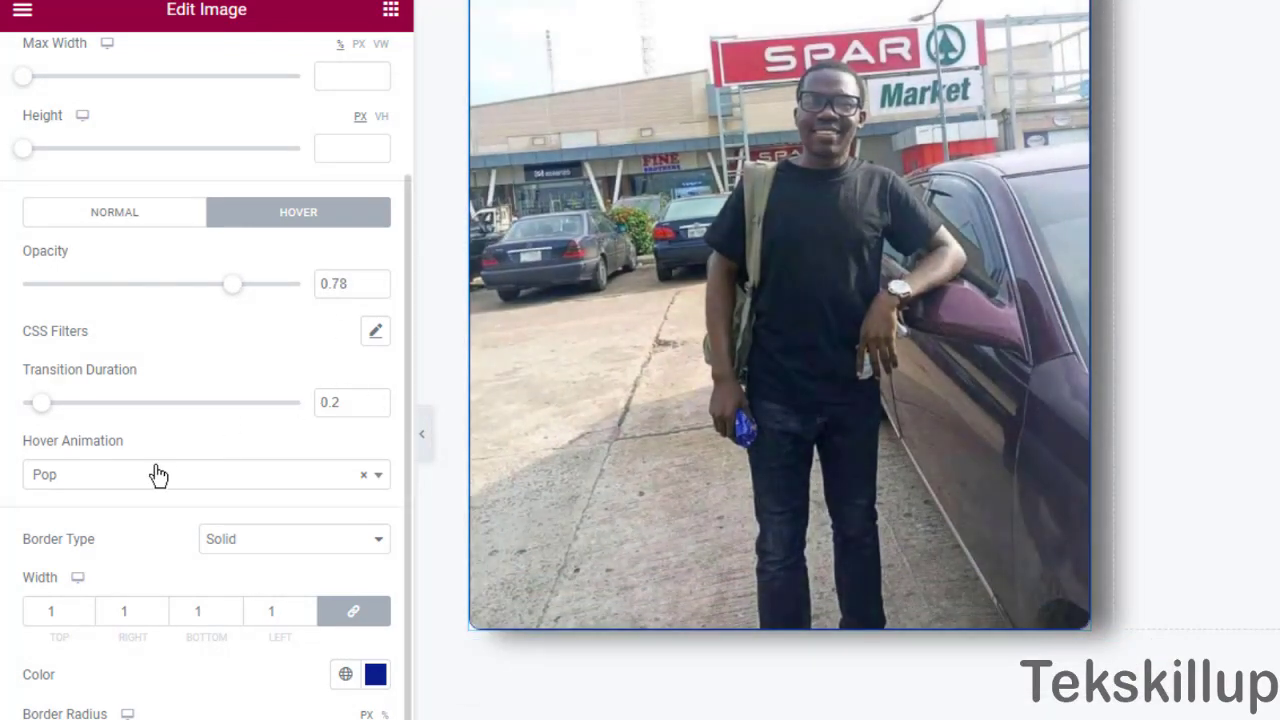
pyautogui.click(157, 477)
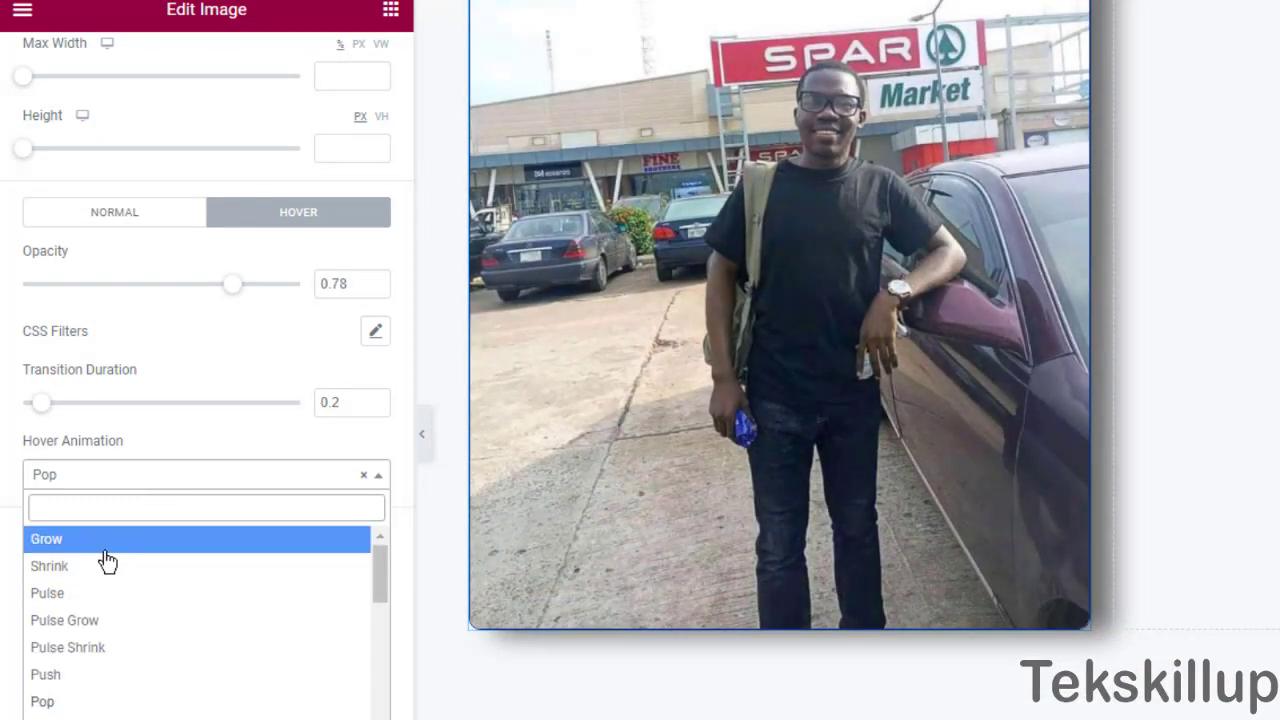
pyautogui.click(114, 546)
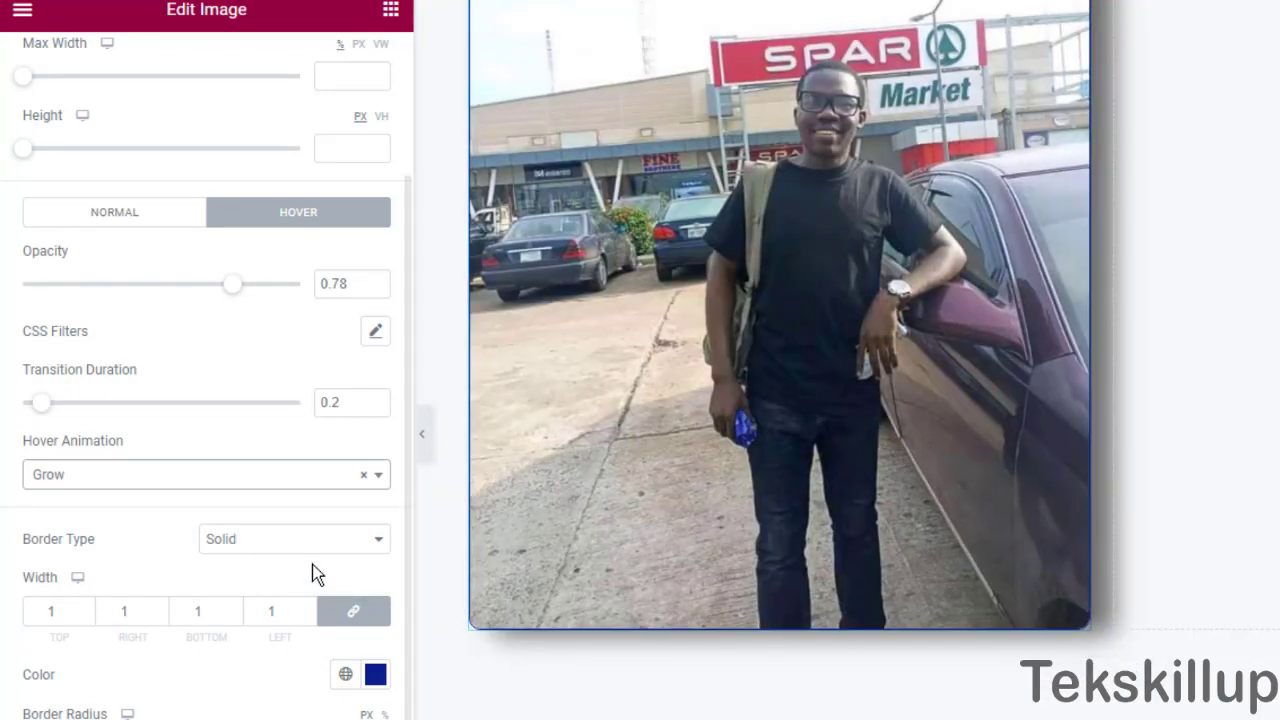
pyautogui.click(259, 546)
pyautogui.click(262, 549)
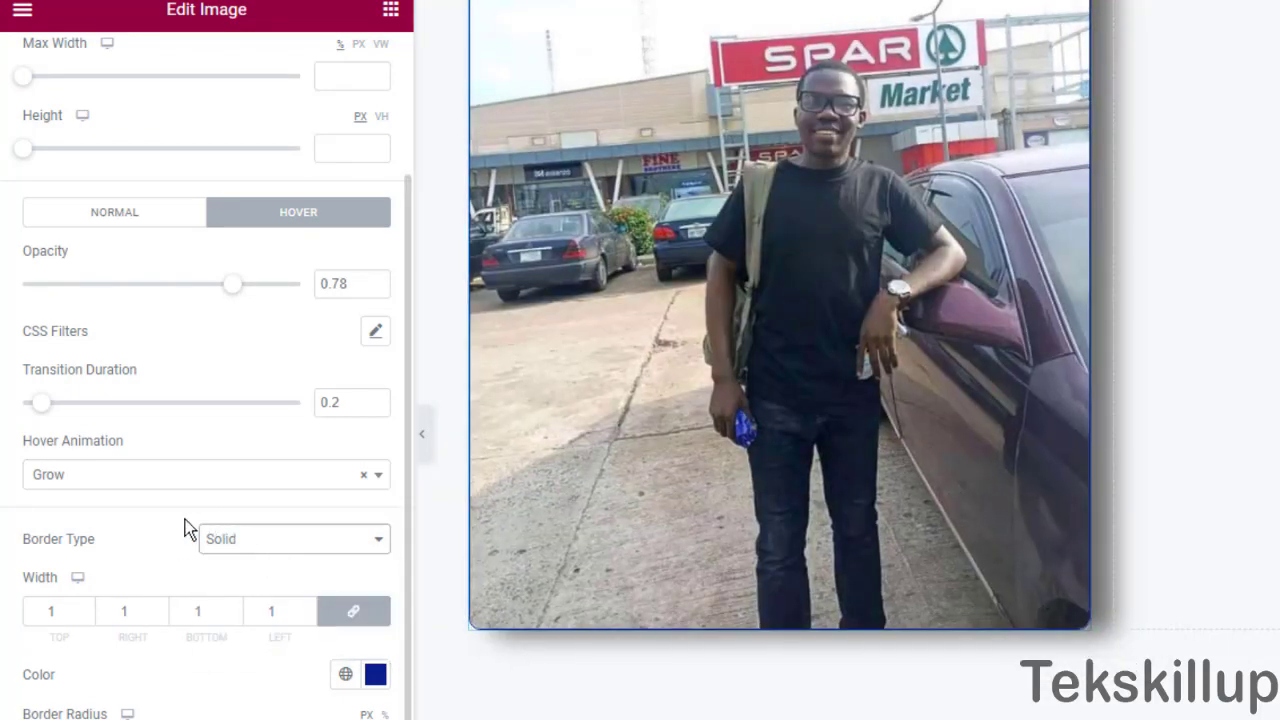
# Return to the photo's normal-state style settings and check the Grow effect on the page.
pyautogui.scroll(2, 180, 260)
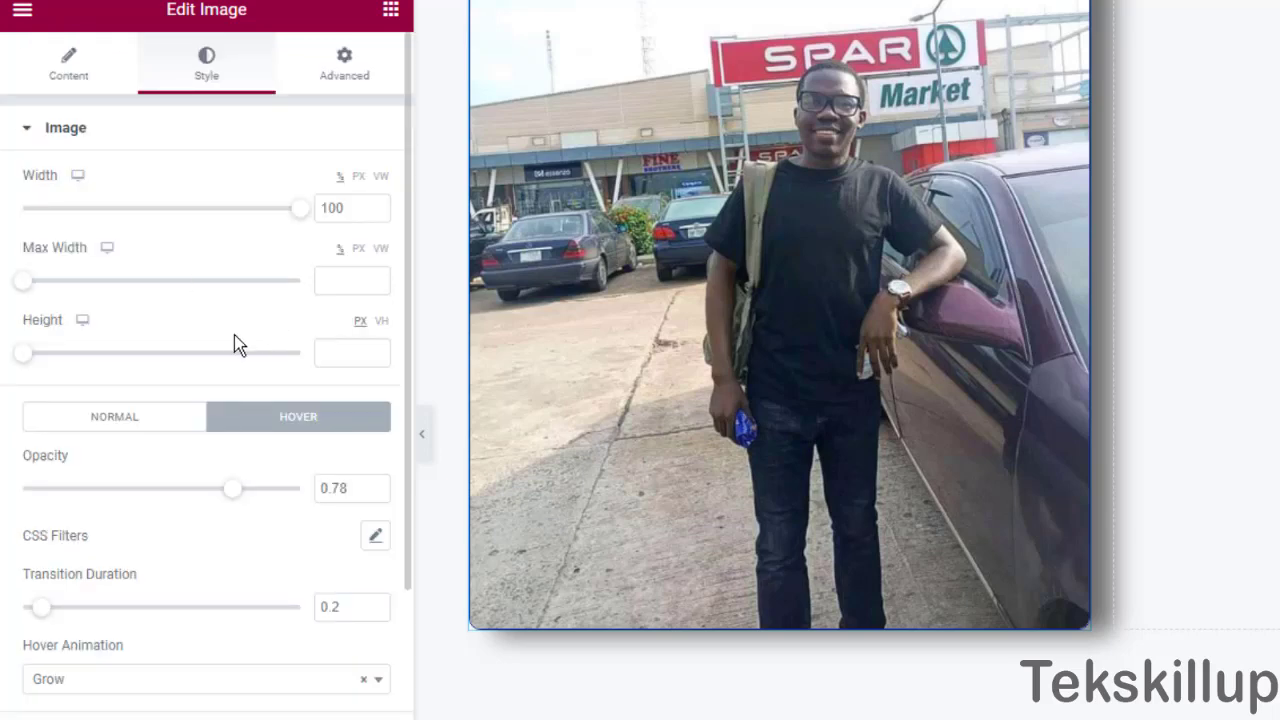
pyautogui.click(180, 414)
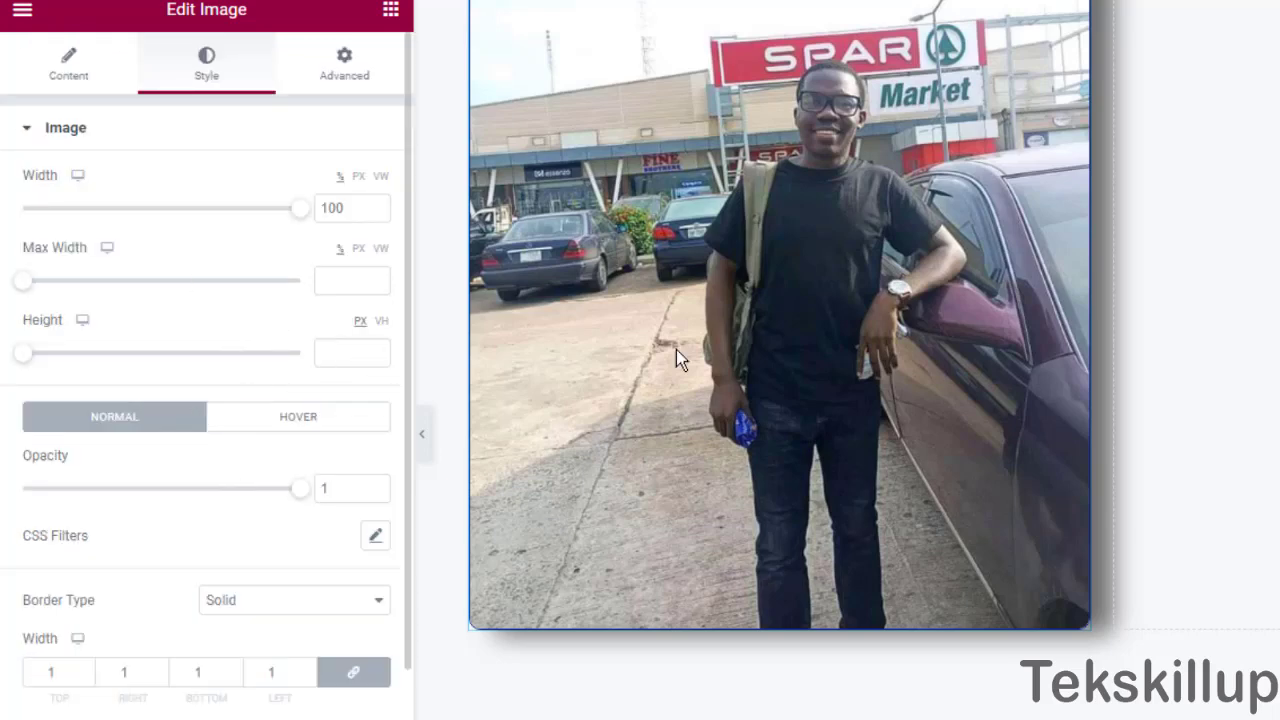
pyautogui.scroll(-2, 780, 350)
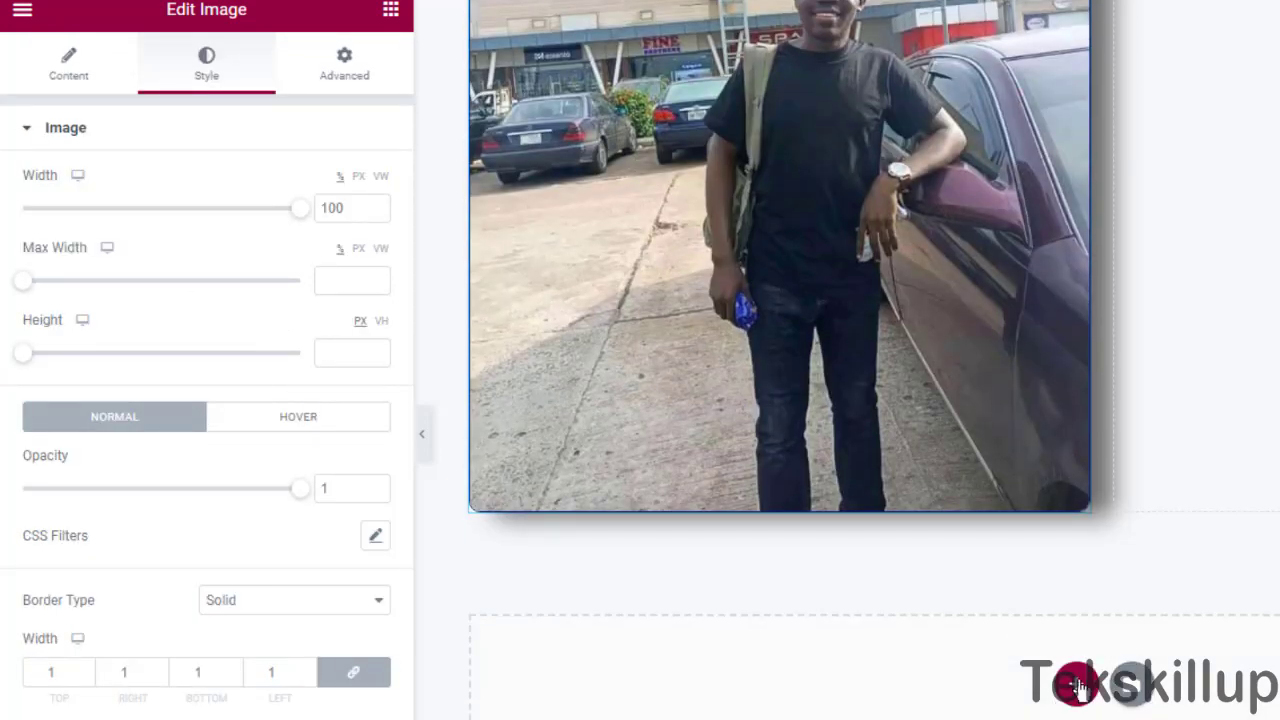
pyautogui.scroll(5, 1020, 572)
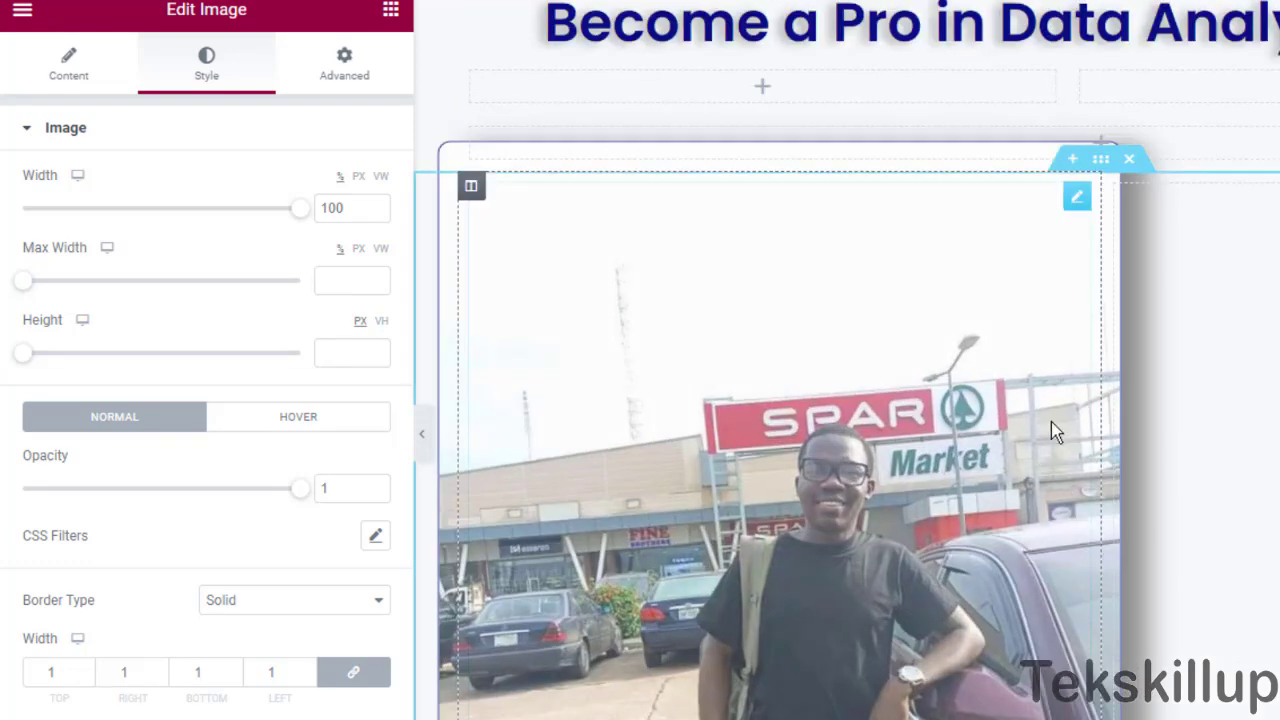
pyautogui.scroll(-2, 1066, 465)
pyautogui.scroll(-3, 1080, 680)
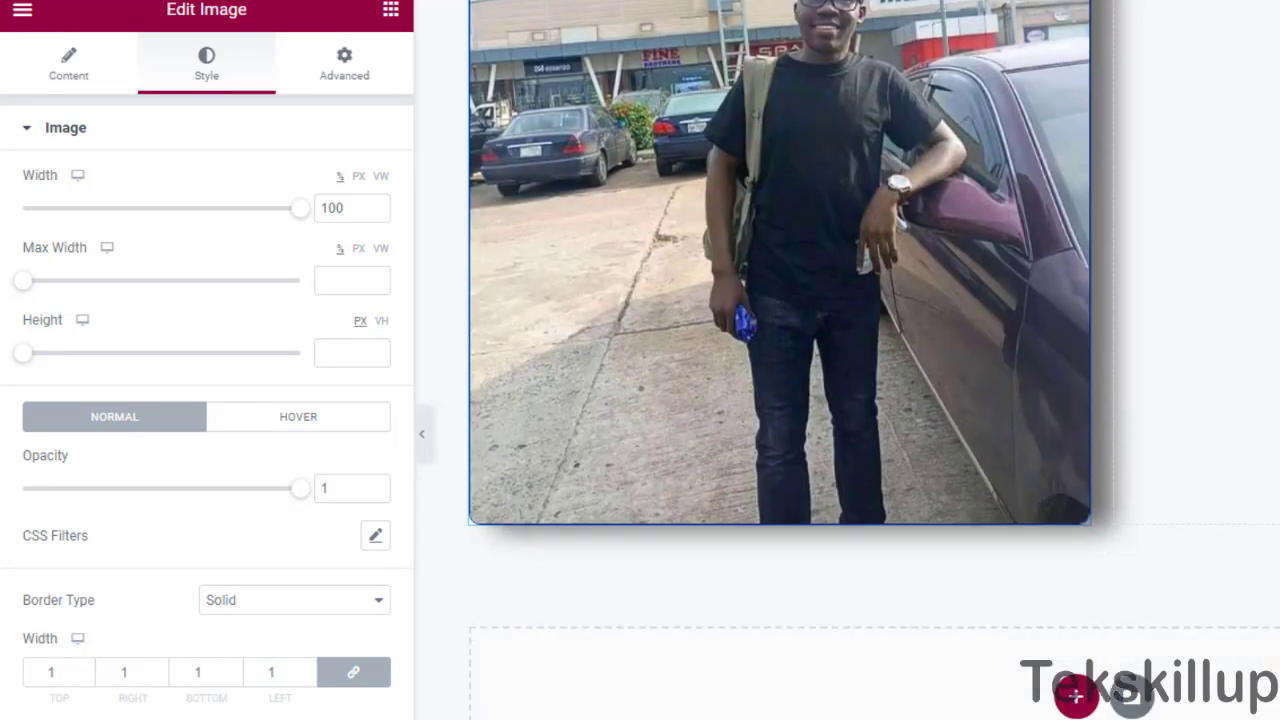
# Add a single-column section below the photo's section and browse the widgets available for it.
pyautogui.click(795, 718)
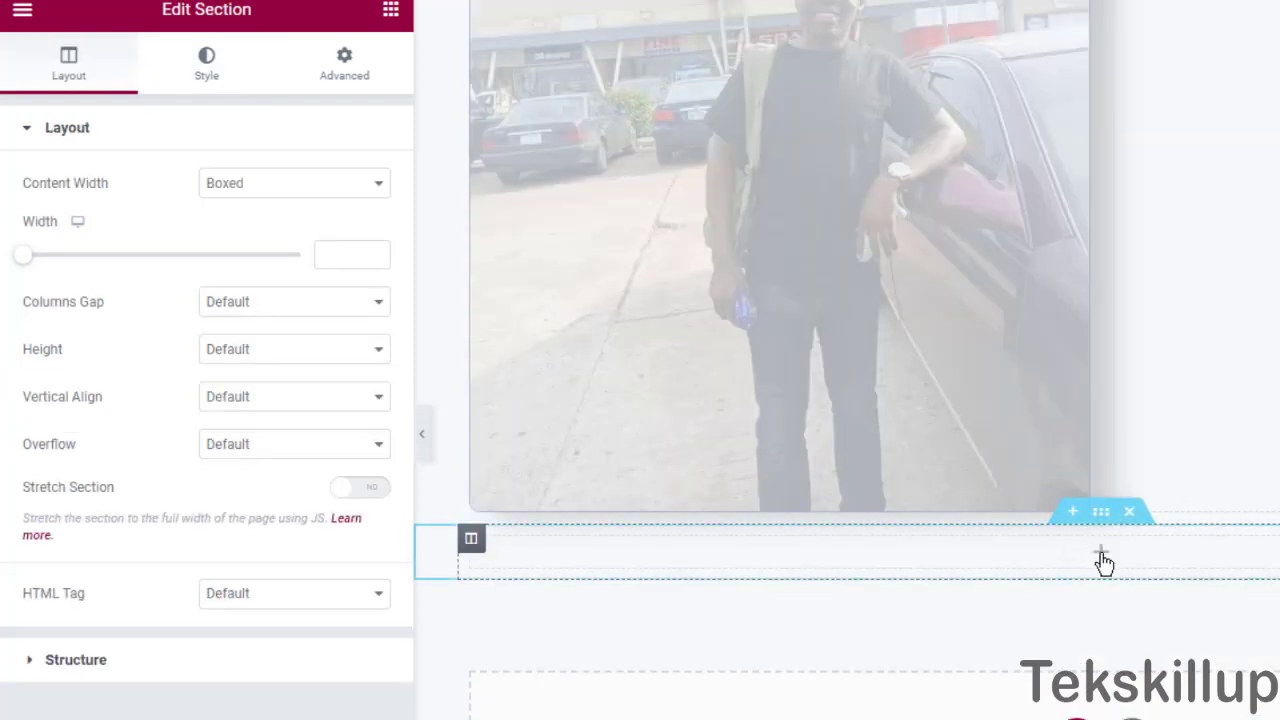
pyautogui.click(1101, 556)
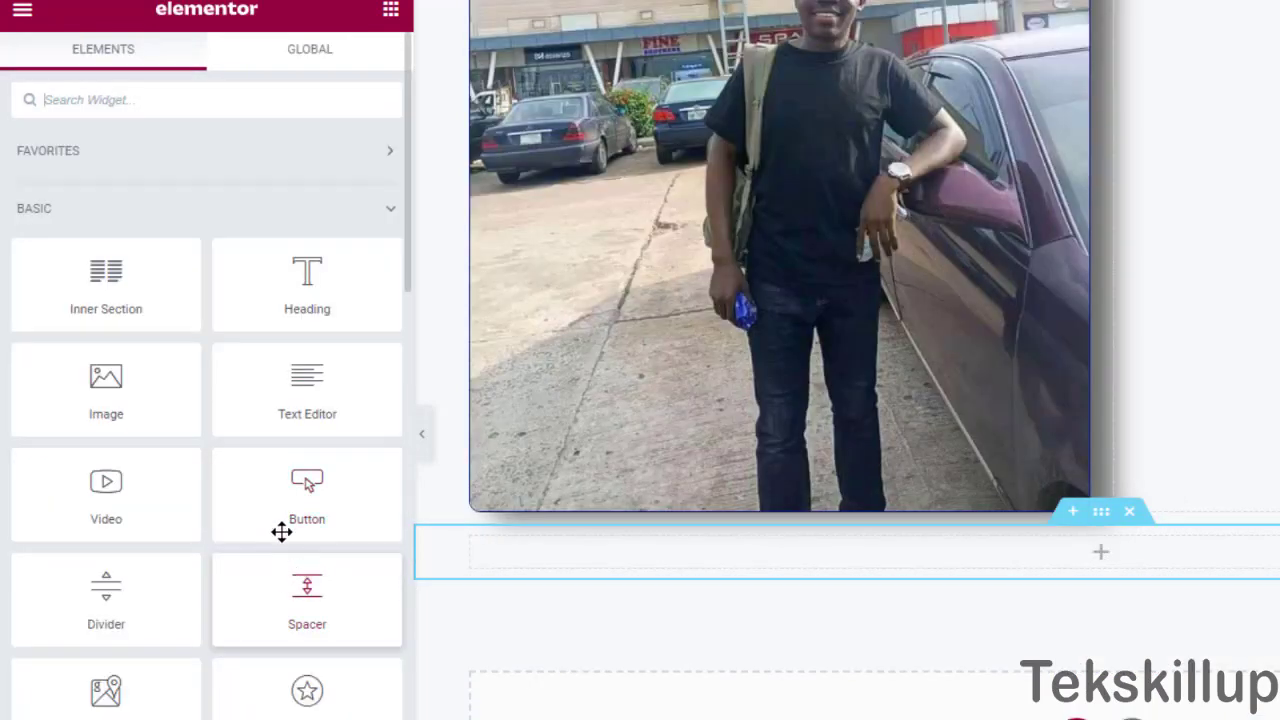
pyautogui.scroll(-10, 307, 642)
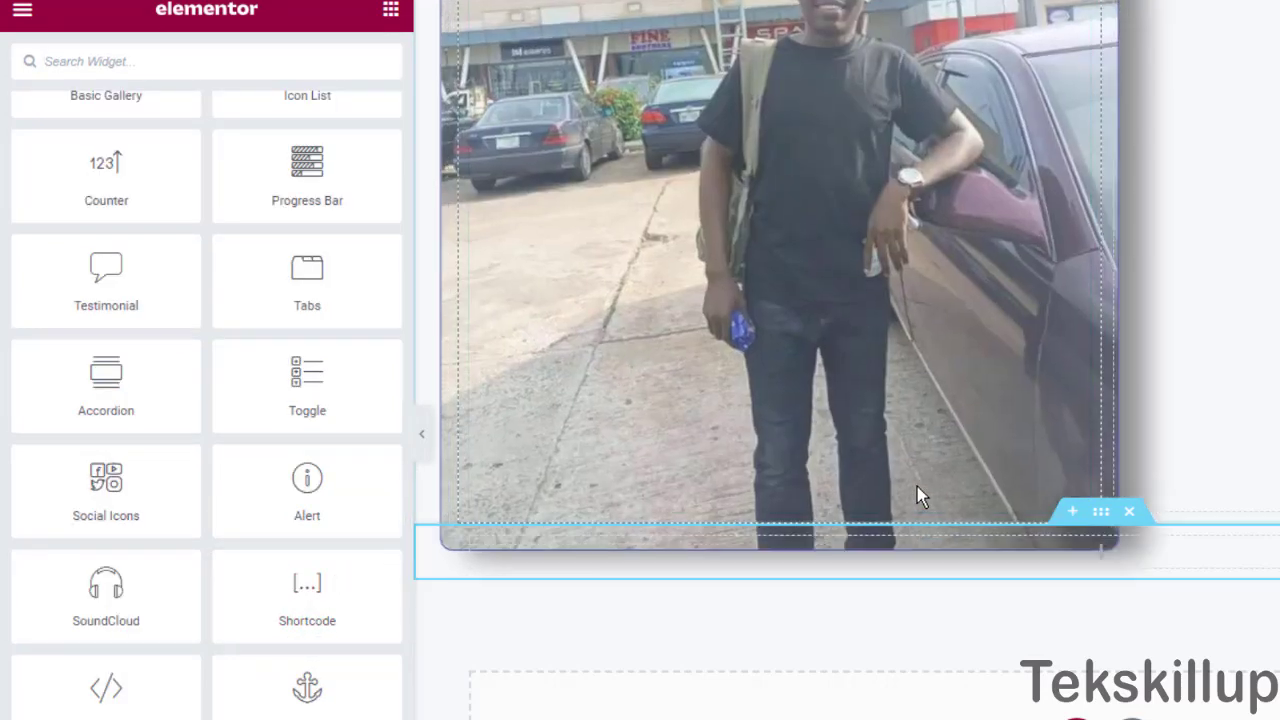
# Review the page from the heading down and switch to the PowerPoint slide show about styling elements in Elementor.
pyautogui.scroll(5, 918, 486)
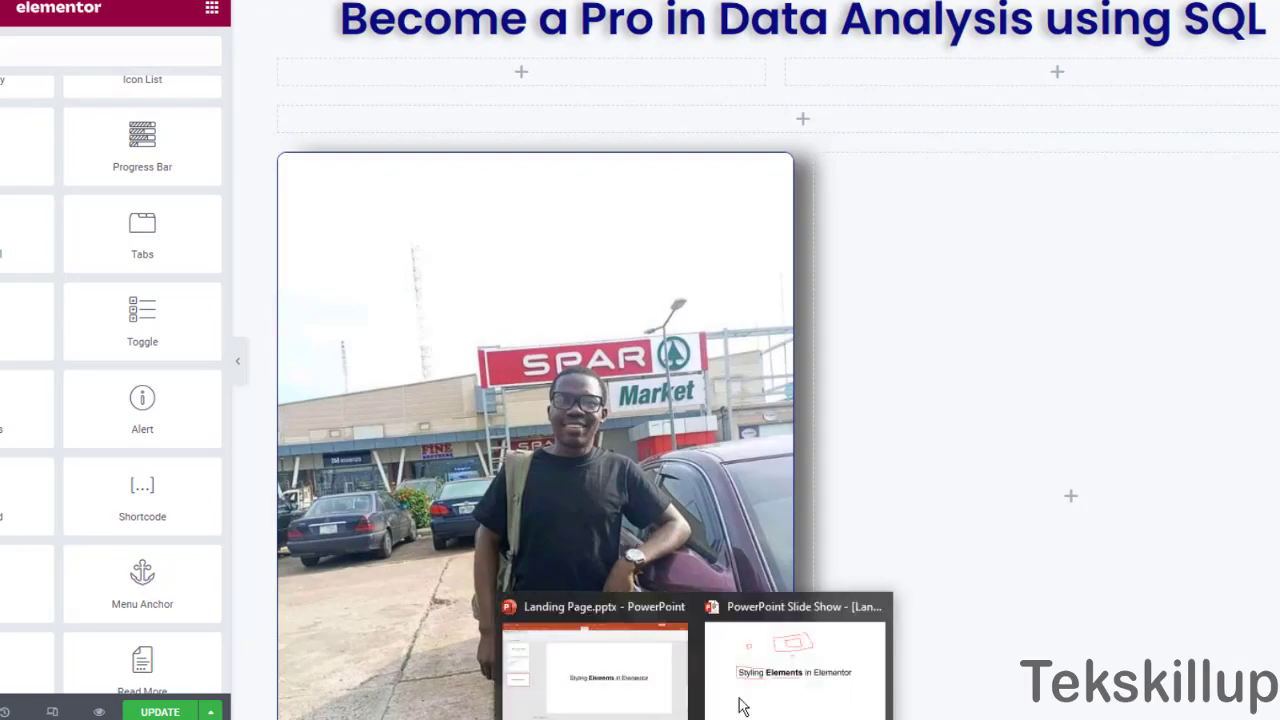
pyautogui.click(768, 688)
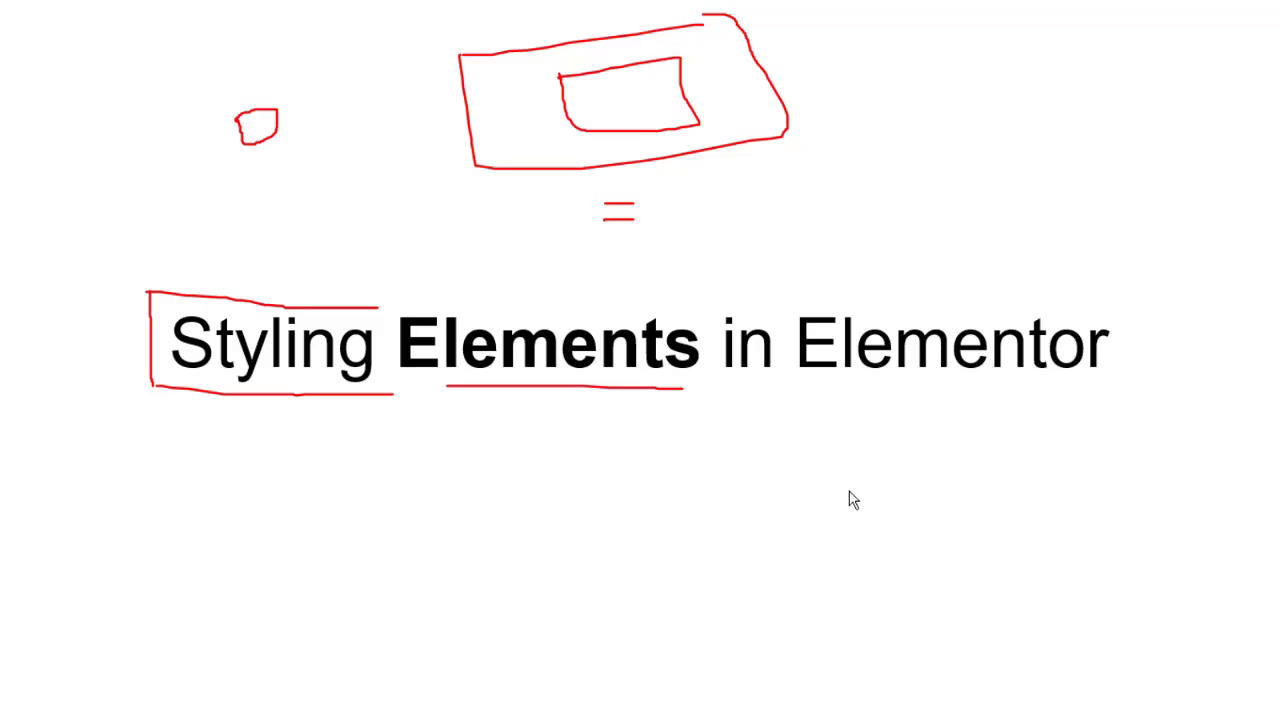